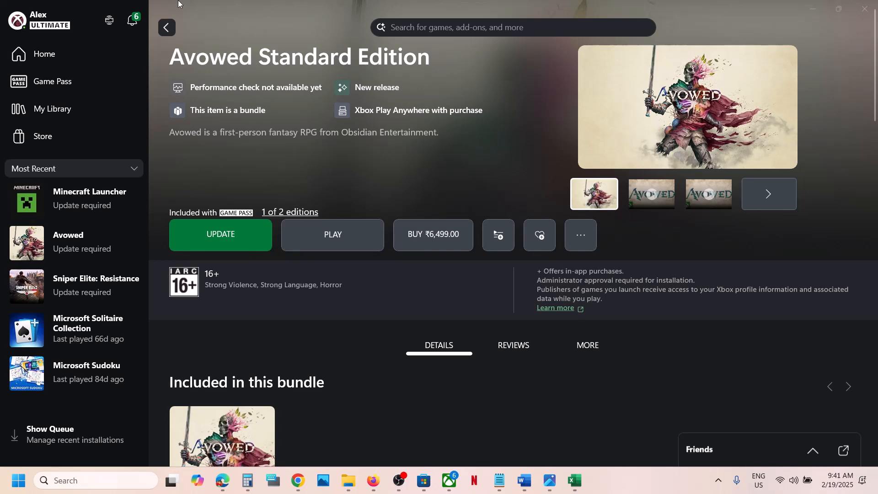
- Open the Xbox app's support options and start repairing with the Gaming Services Repair Tool
left_click(54, 27)
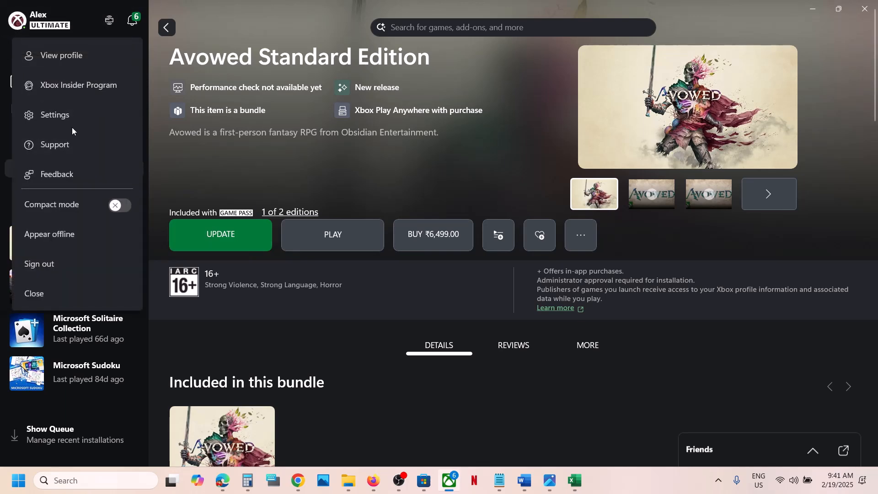
left_click(69, 146)
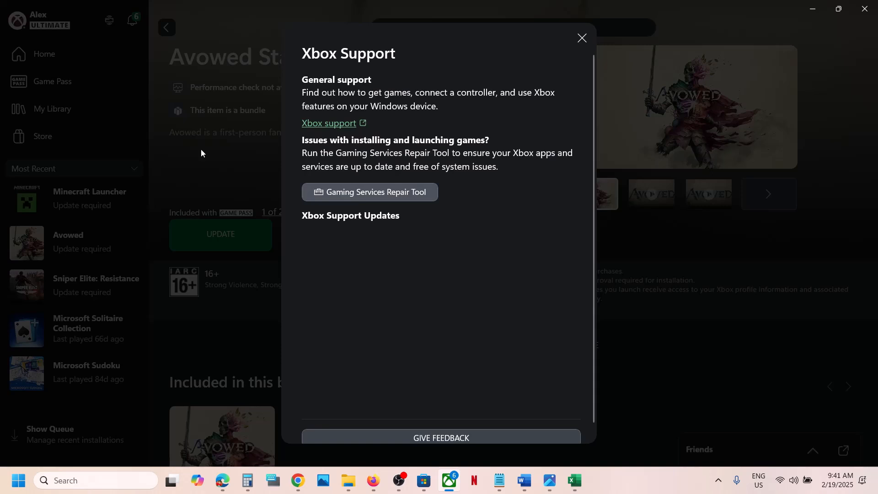
left_click(386, 198)
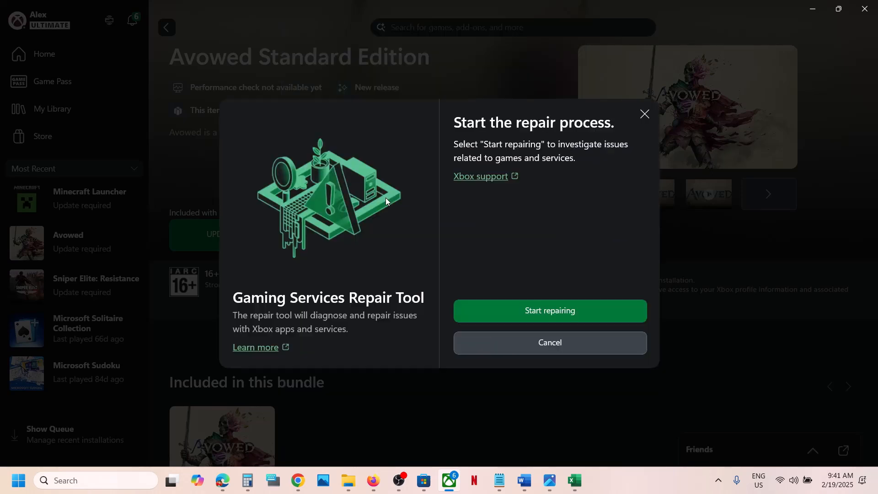
left_click(528, 317)
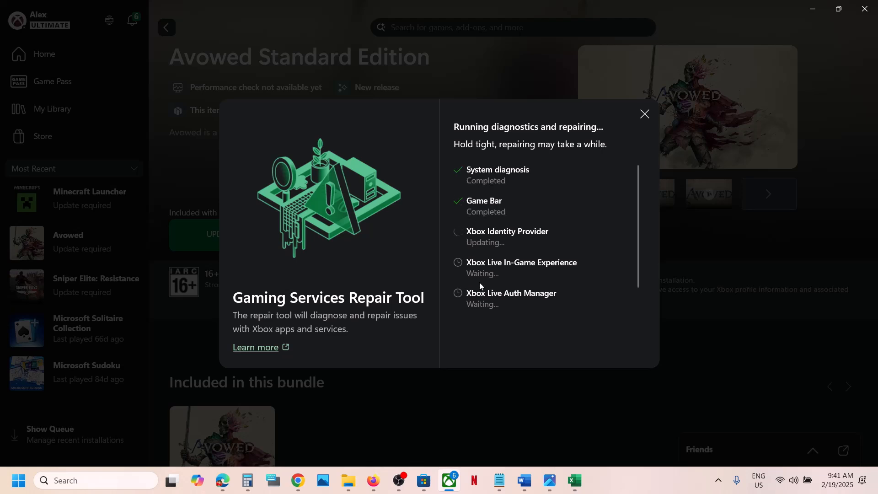
- Switch to a new Chrome window, search Google for "Gaming Services Repair Tool" and open the Xbox Support article
right_click(298, 480)
left_click(280, 377)
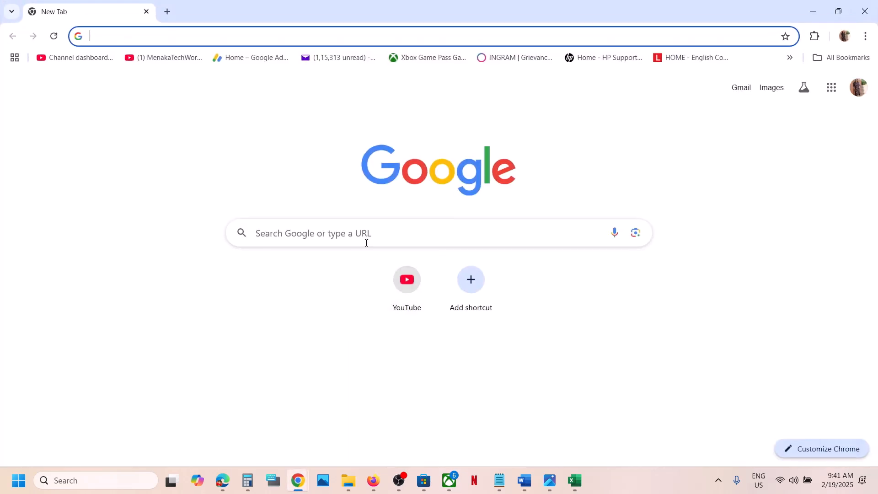
type("gaming")
left_click(200, 82)
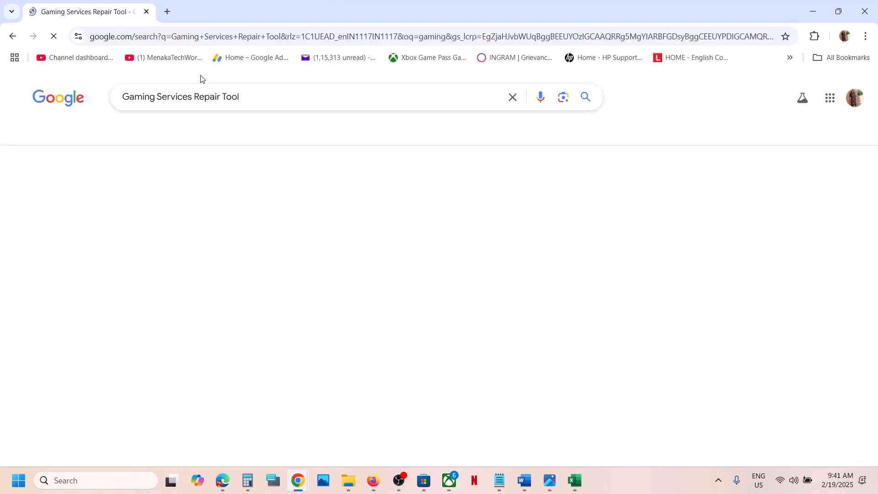
left_click(254, 196)
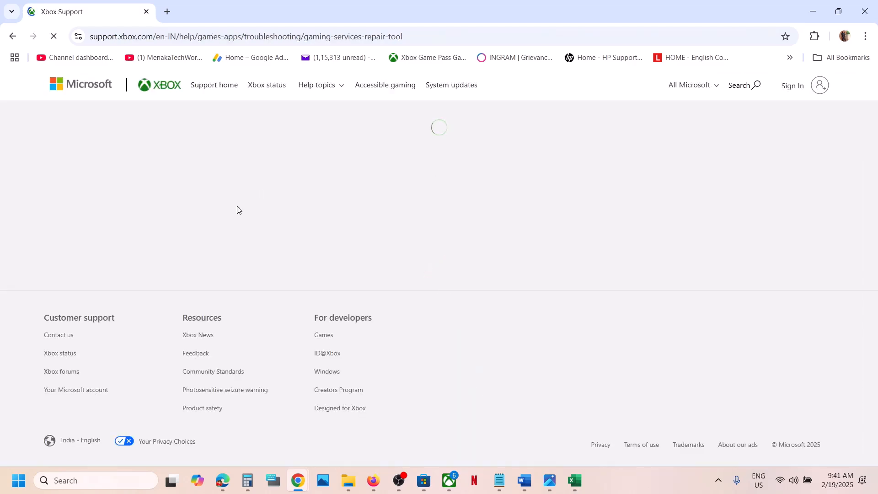
- Download the Gaming Services Repair Tool for PC from the article's "Downloadable version" section and run GamingRepairTool.exe
scroll(231, 309, "down", 4)
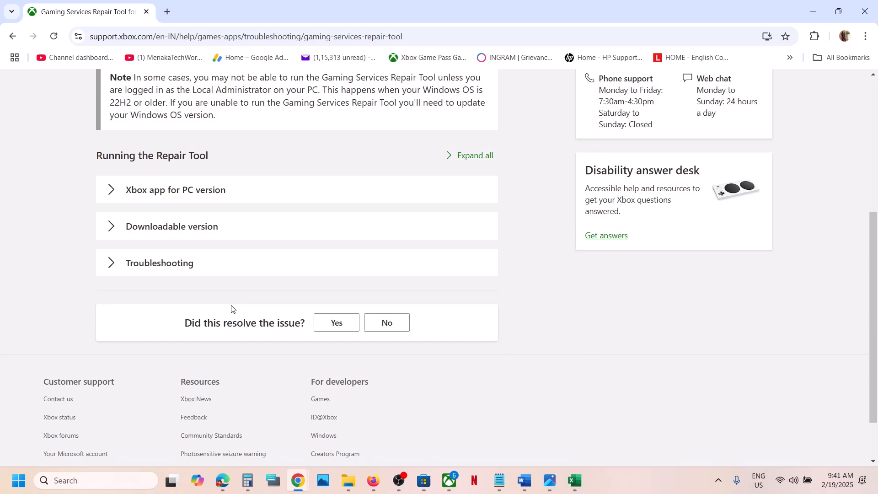
left_click(164, 226)
scroll(269, 332, "down", 2)
scroll(269, 331, "down", 5)
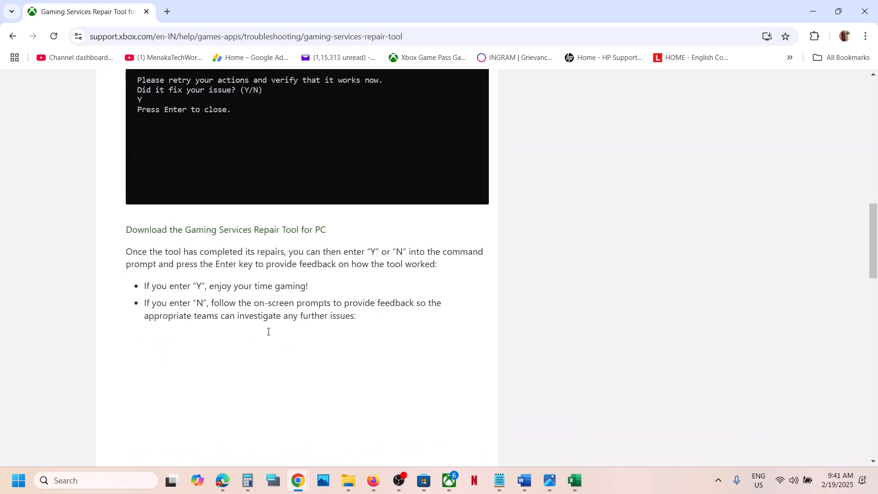
left_click(213, 230)
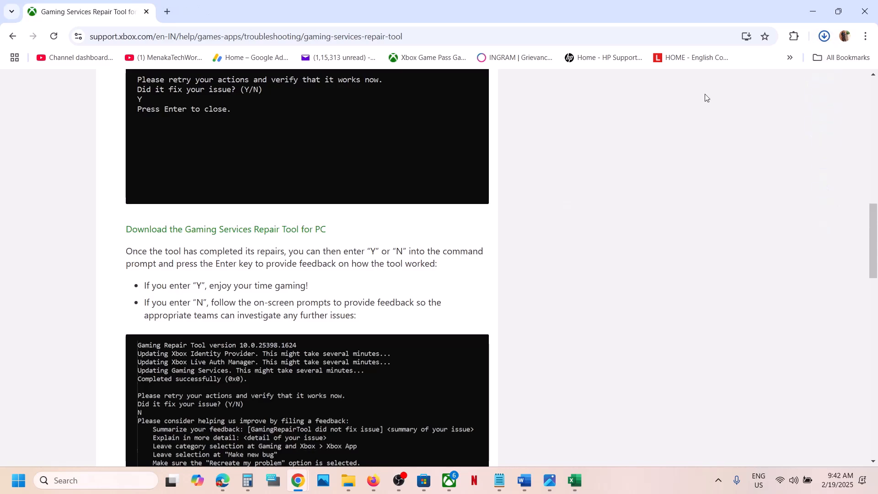
left_click(726, 68)
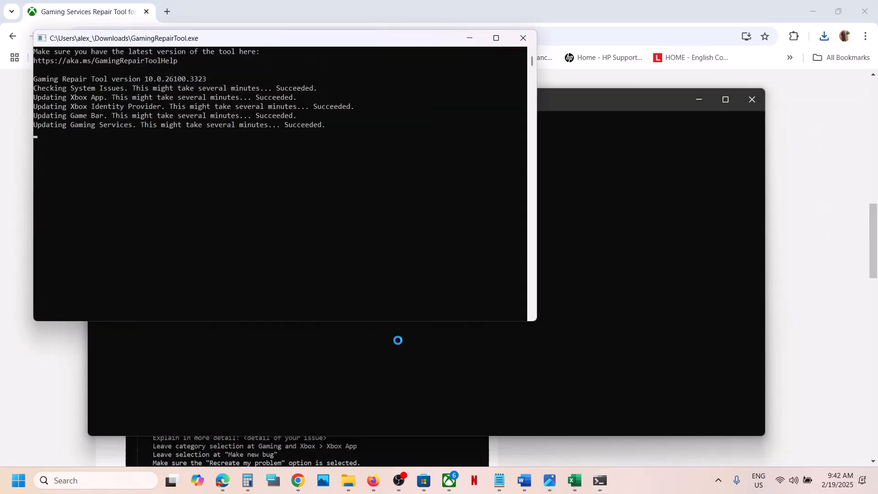
- Highlight the repair result line in the console window and close the repair tool dialog in the Xbox app
left_click_drag(158, 137, 30, 137)
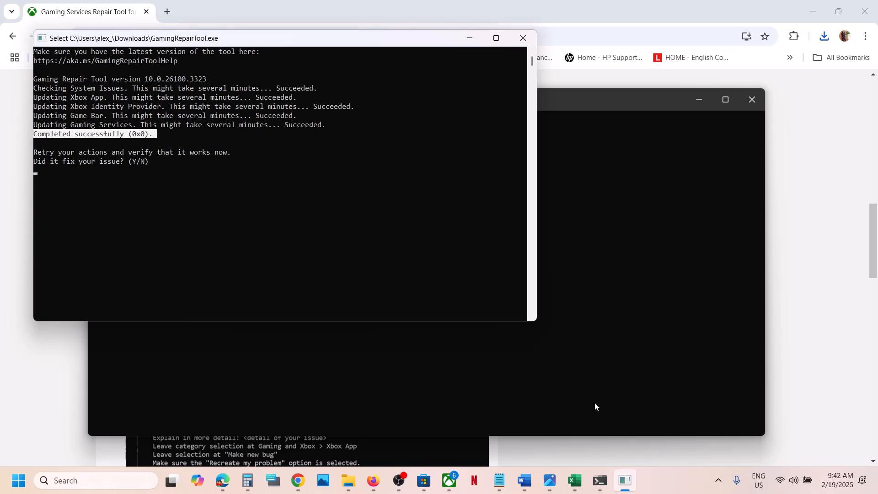
left_click(451, 478)
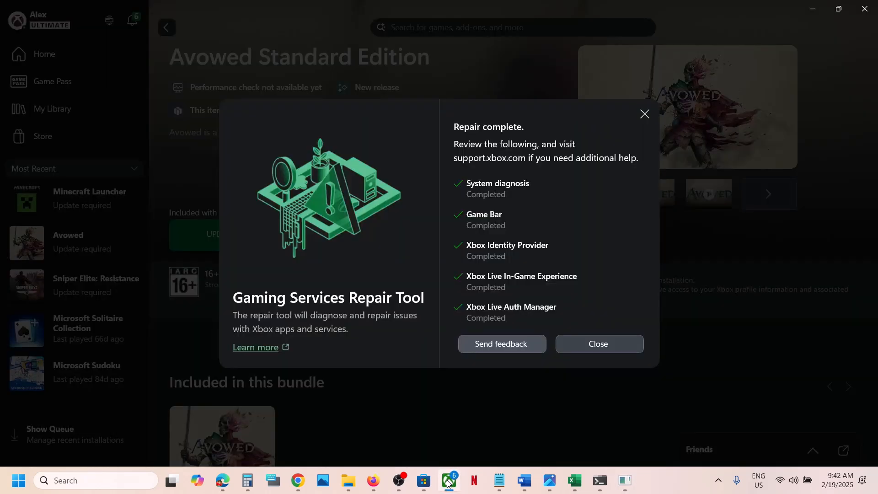
left_click(573, 347)
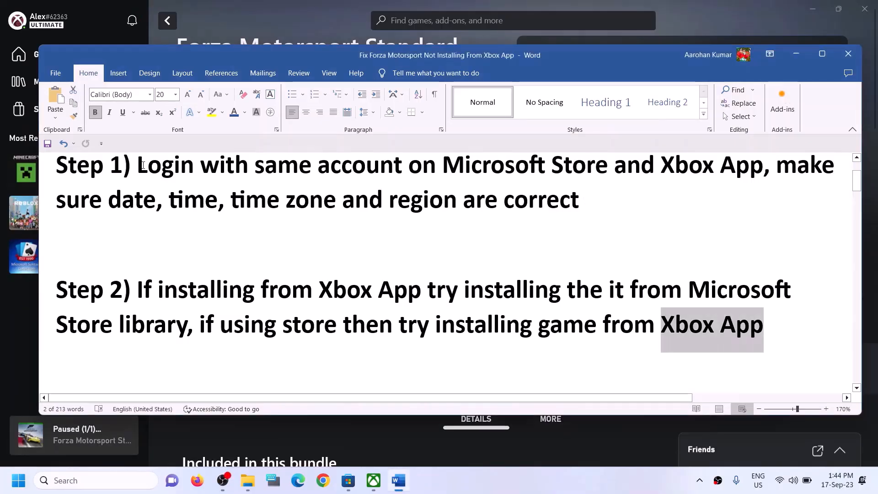
- Highlight the same-account login instruction in Word's Step 1 and sign out of the account in Microsoft Store
left_click_drag(137, 166, 738, 167)
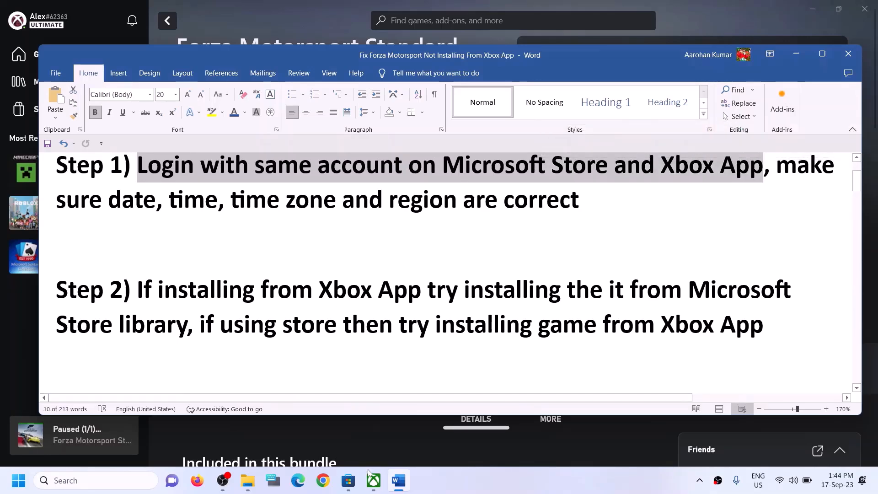
left_click(355, 487)
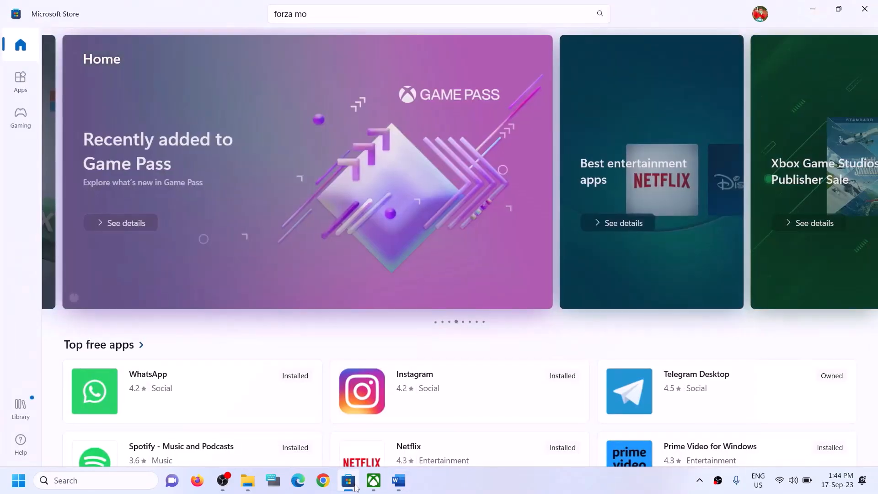
left_click(762, 15)
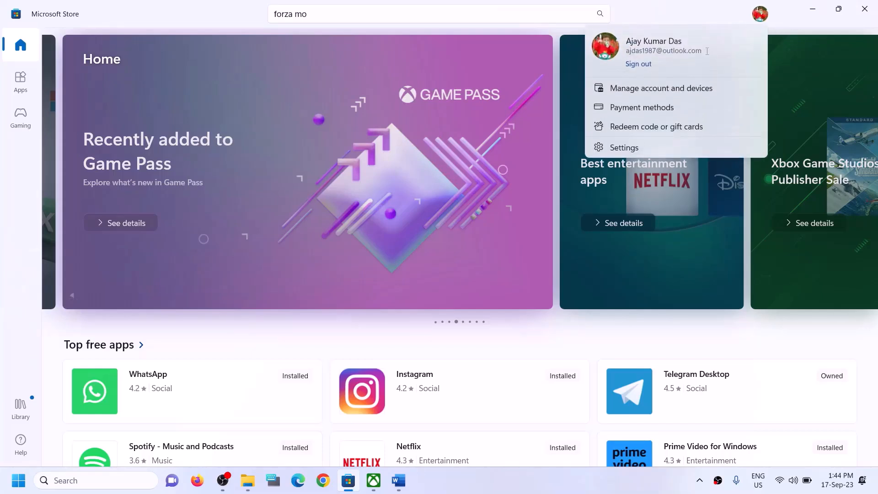
left_click(646, 67)
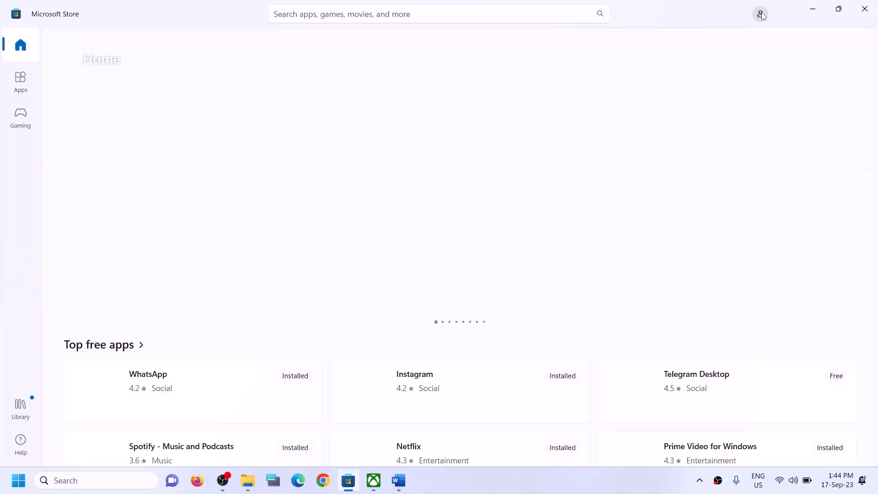
- Sign in to Microsoft Store with the saved Outlook account and enter the account PIN to verify identity
left_click(760, 14)
left_click(648, 34)
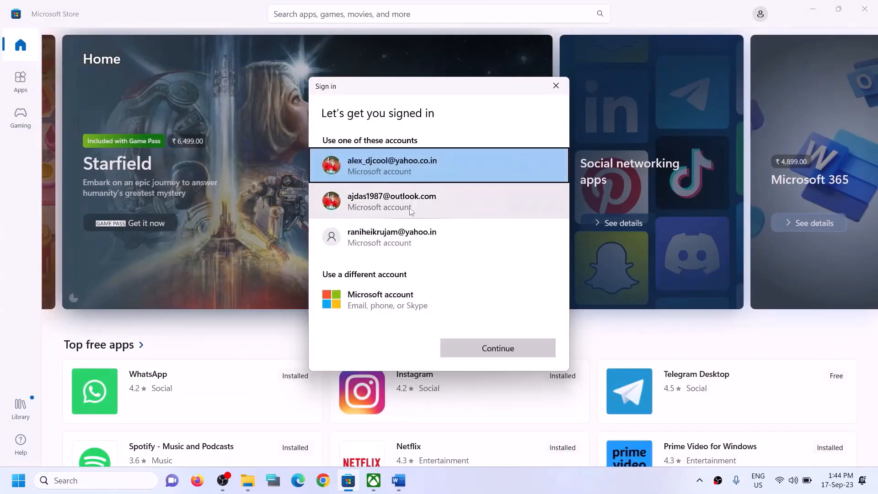
left_click(388, 211)
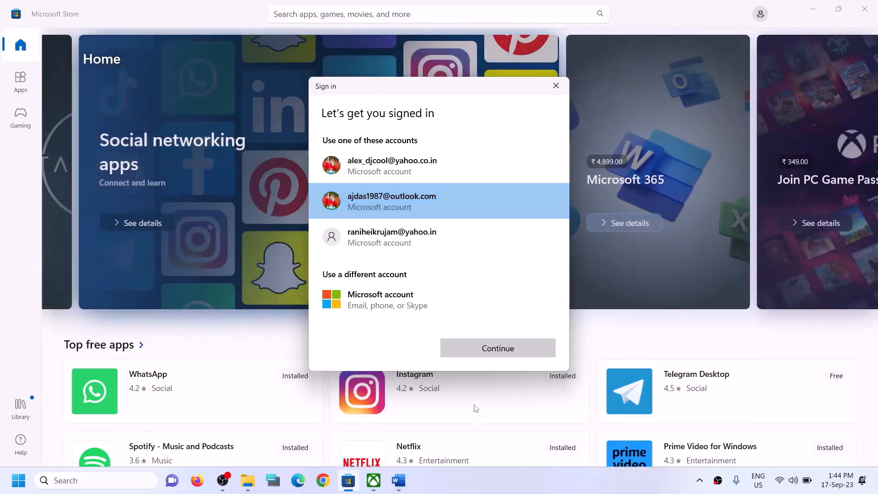
left_click(474, 348)
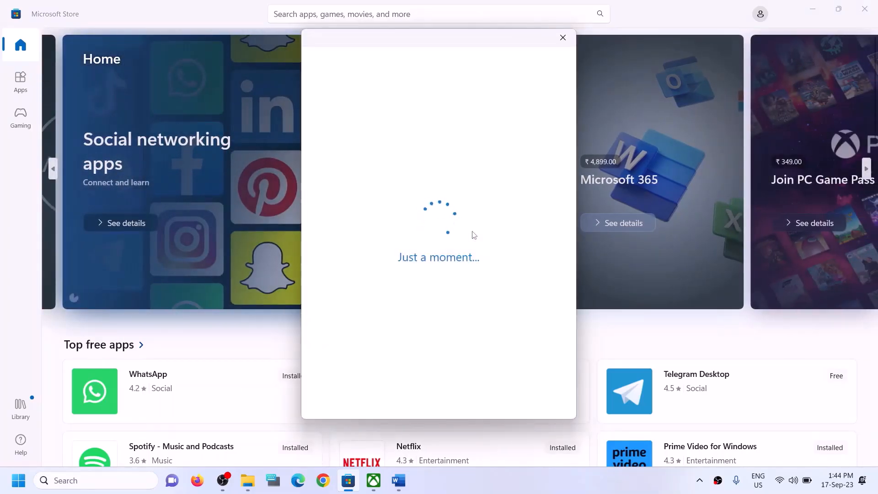
type("111")
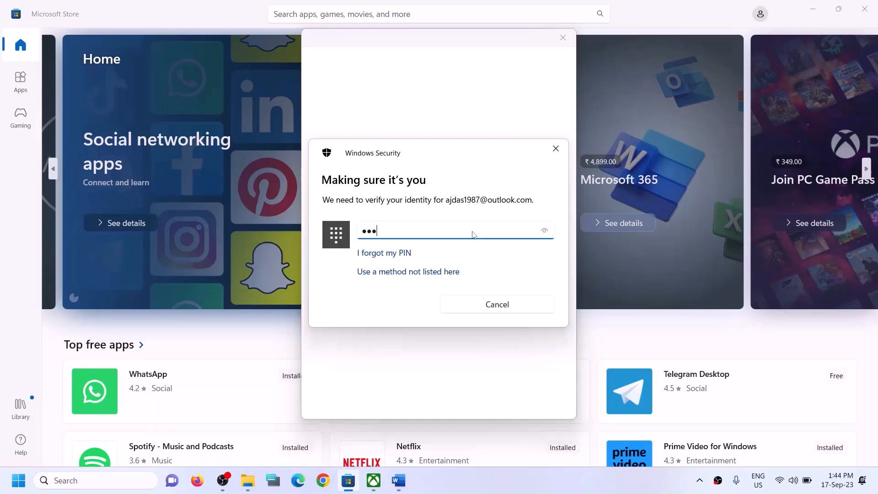
type("1")
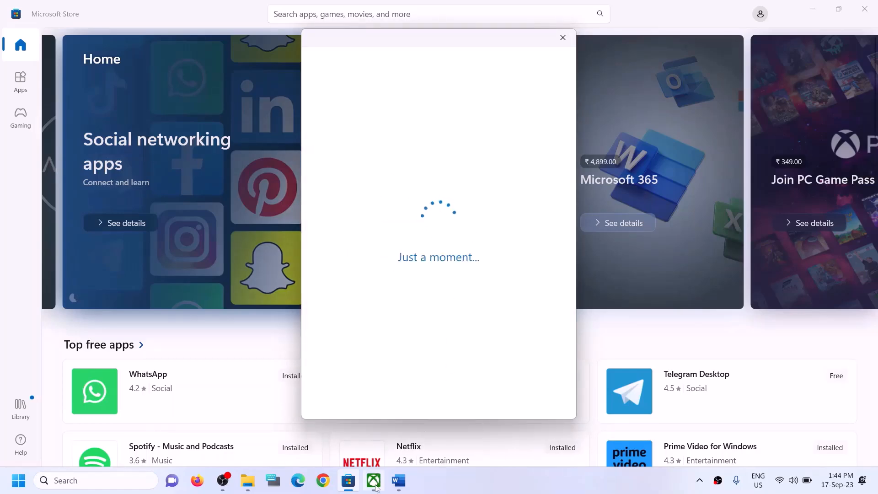
- Switch to the Xbox app and sign out of the current profile
left_click(375, 486)
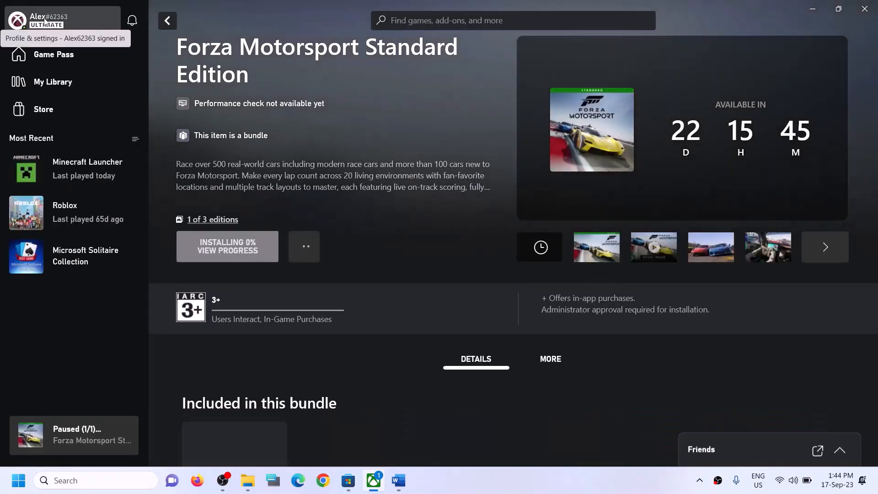
left_click(45, 20)
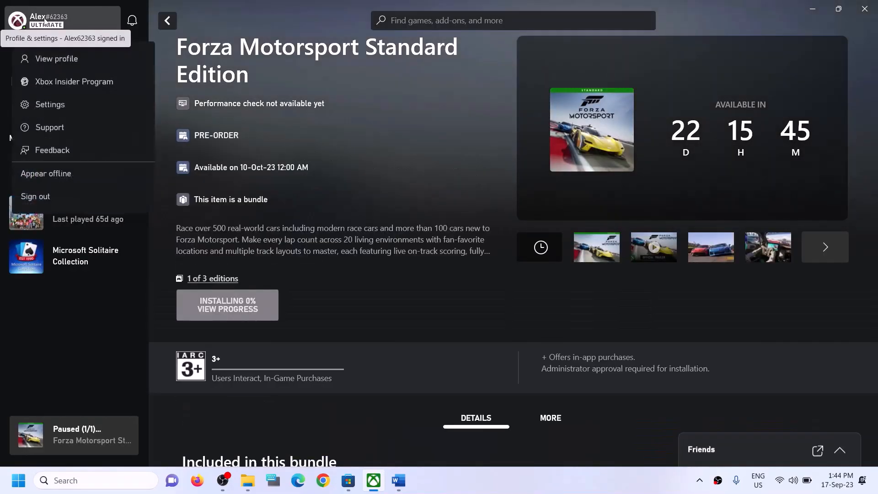
left_click(32, 200)
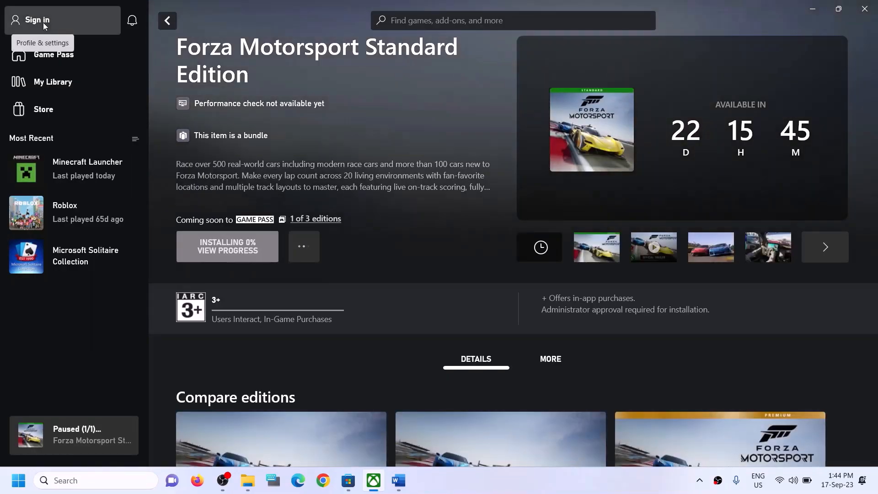
- Sign in to the Xbox app, switching to the same Outlook account used in Microsoft Store, and continue to play
left_click(43, 23)
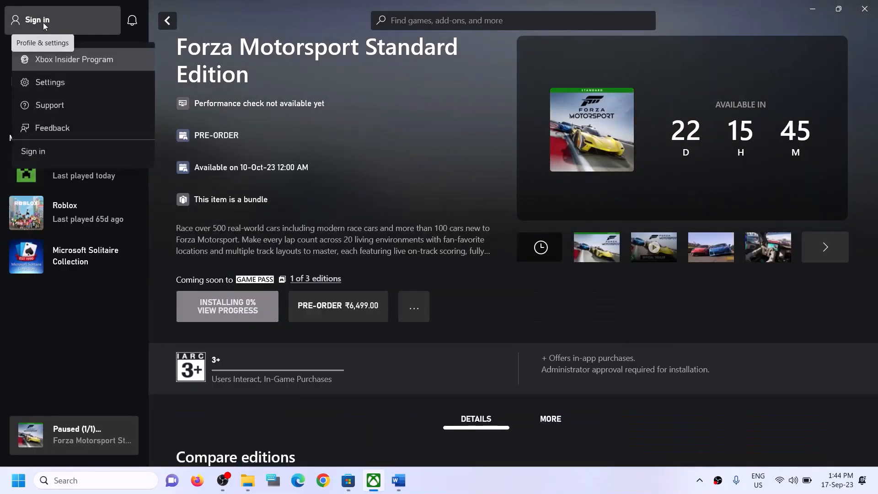
left_click(32, 153)
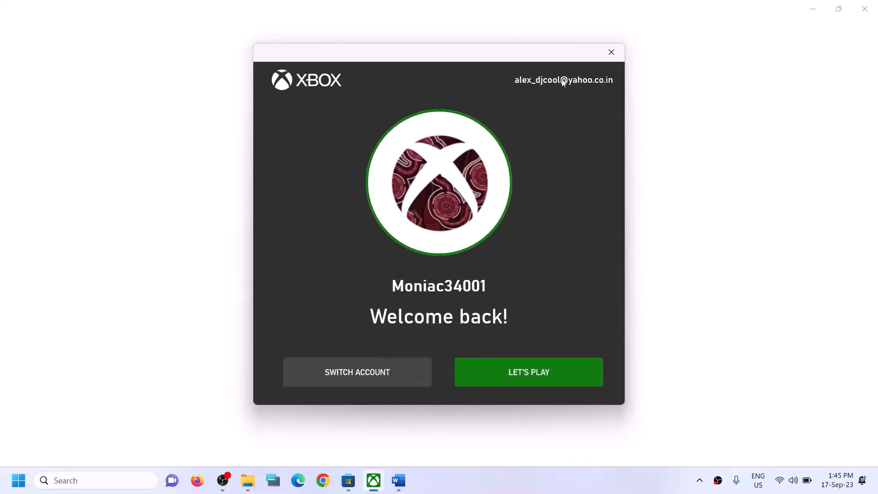
left_click(350, 372)
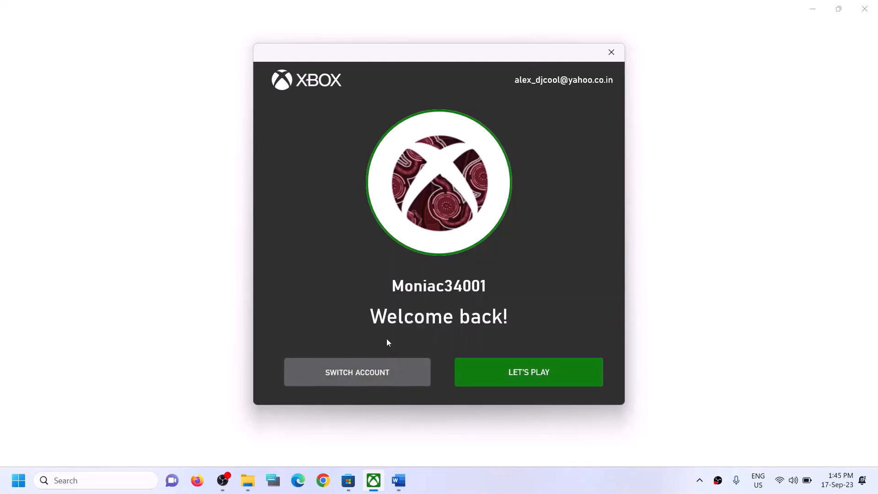
left_click(376, 202)
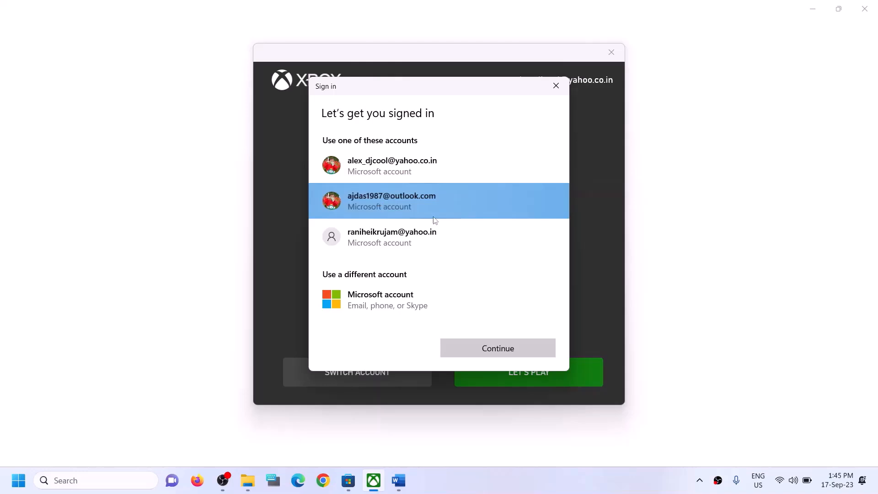
left_click(505, 354)
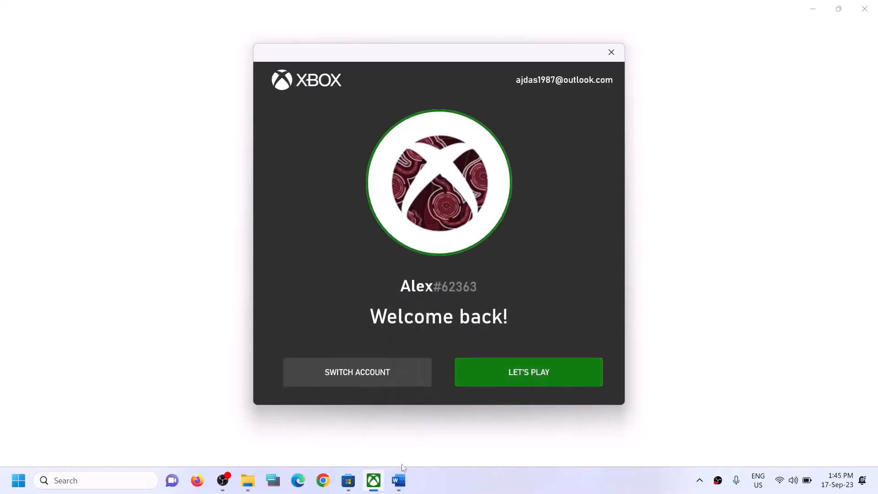
left_click(495, 374)
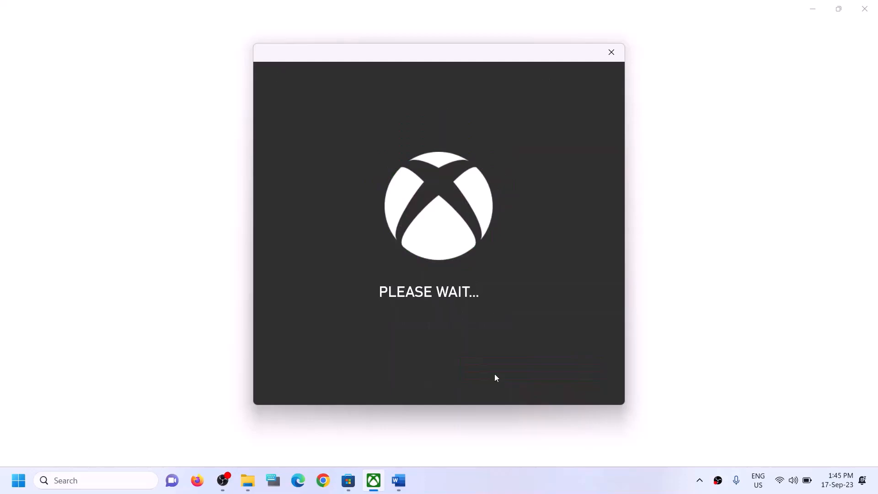
- Highlight Word's Step 2 advice on installing from the Microsoft Store library and switch to Microsoft Store
left_click(398, 481)
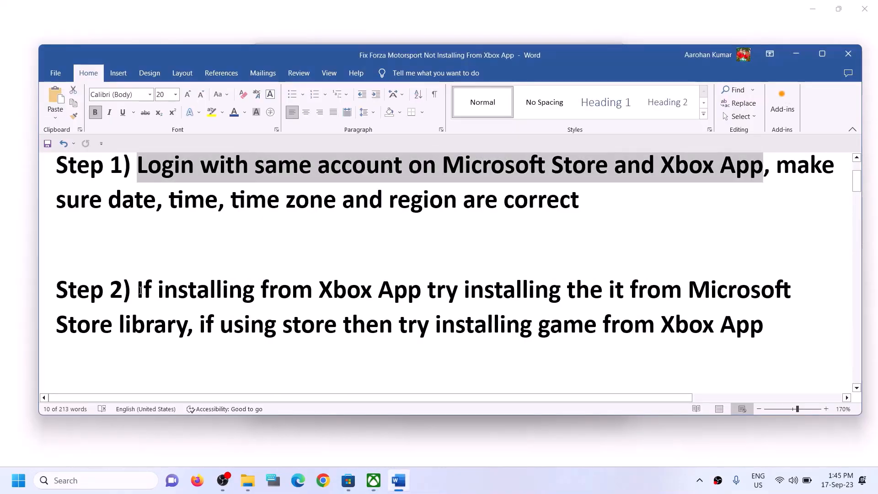
left_click_drag(140, 291, 187, 328)
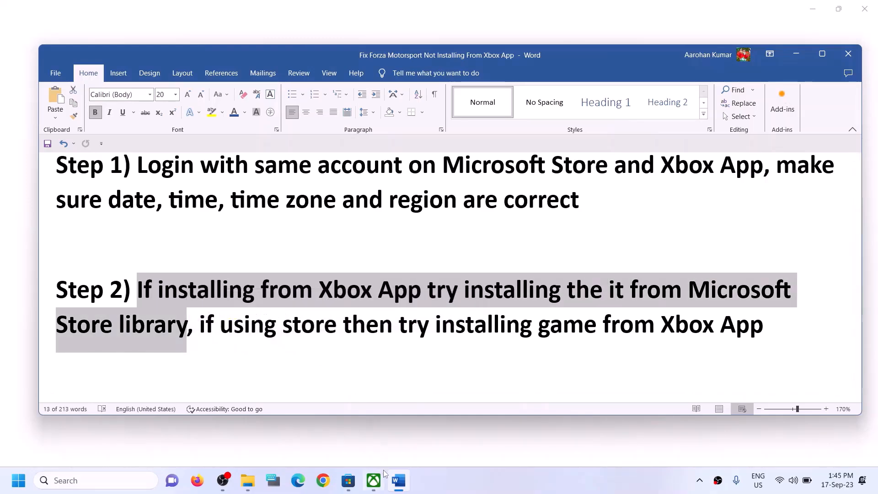
left_click(357, 489)
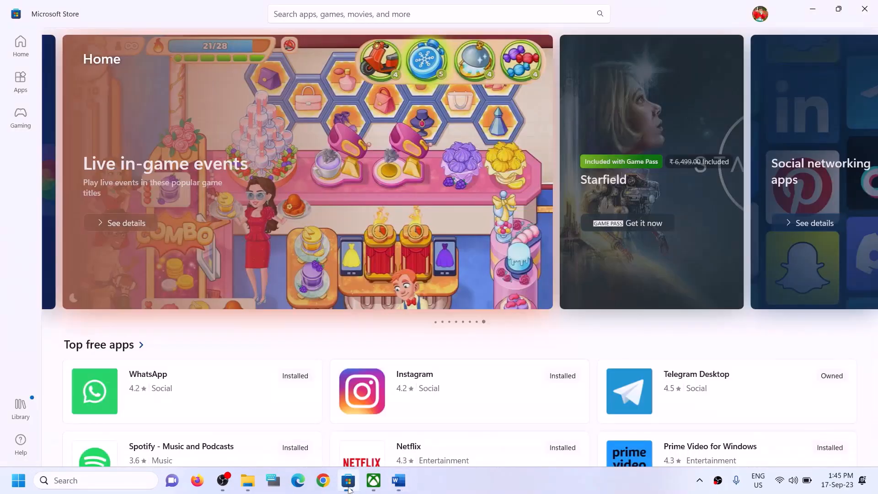
- Open the Microsoft Store library, look through the installed apps, and try to resume the paused Forza Motorsport download
left_click(21, 409)
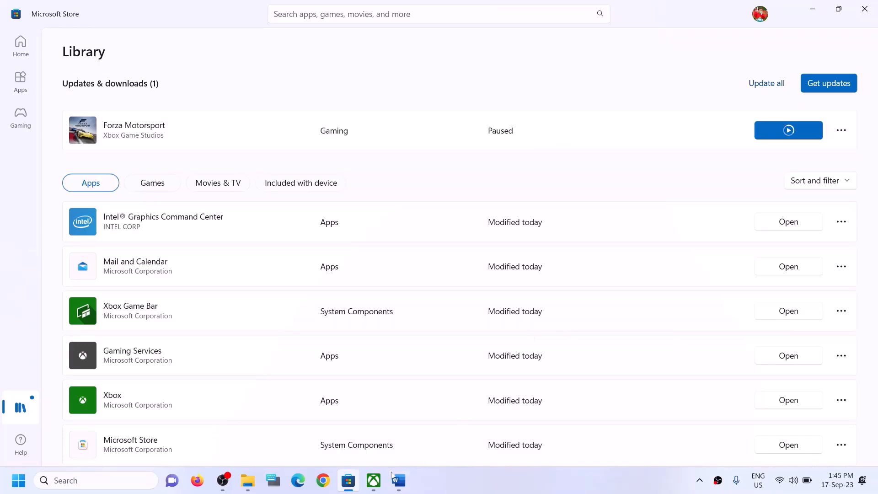
left_click(374, 480)
left_click(349, 481)
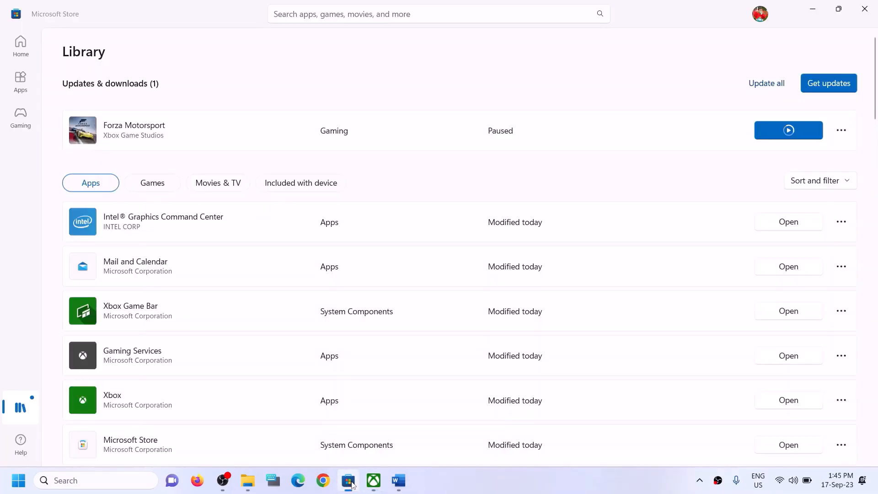
scroll(638, 292, "down", 1)
scroll(637, 292, "down", 10)
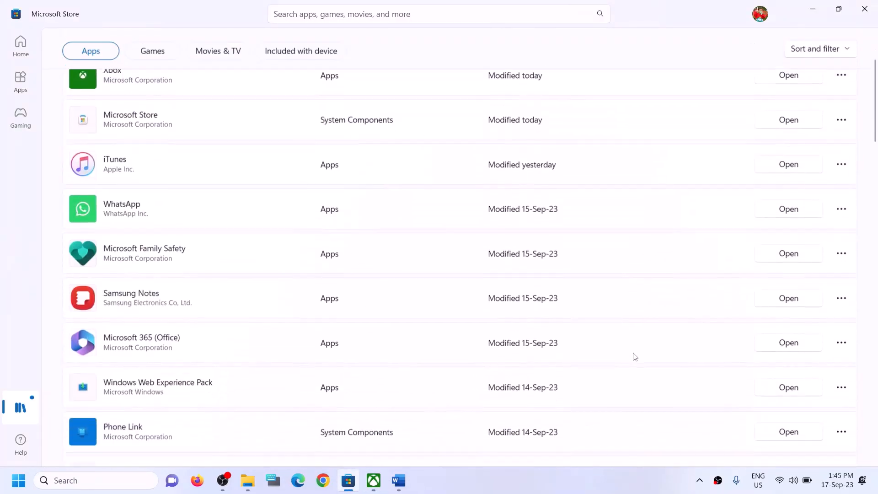
scroll(631, 363, "up", 12)
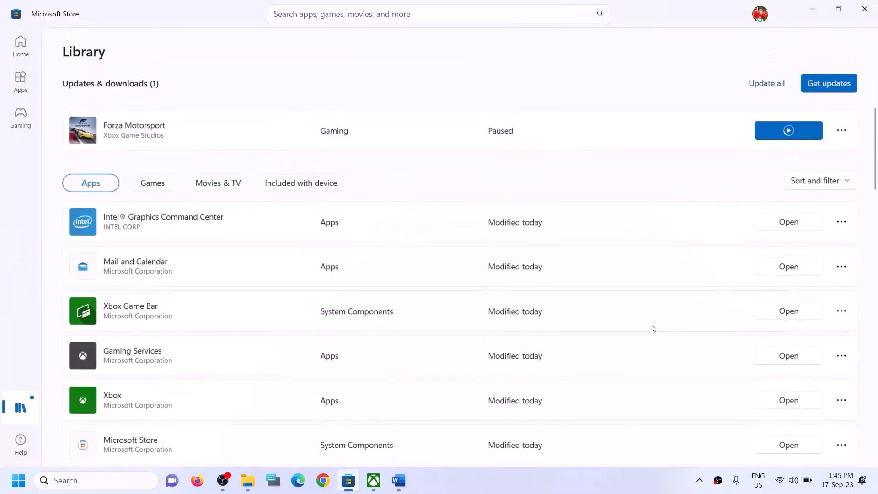
left_click(790, 133)
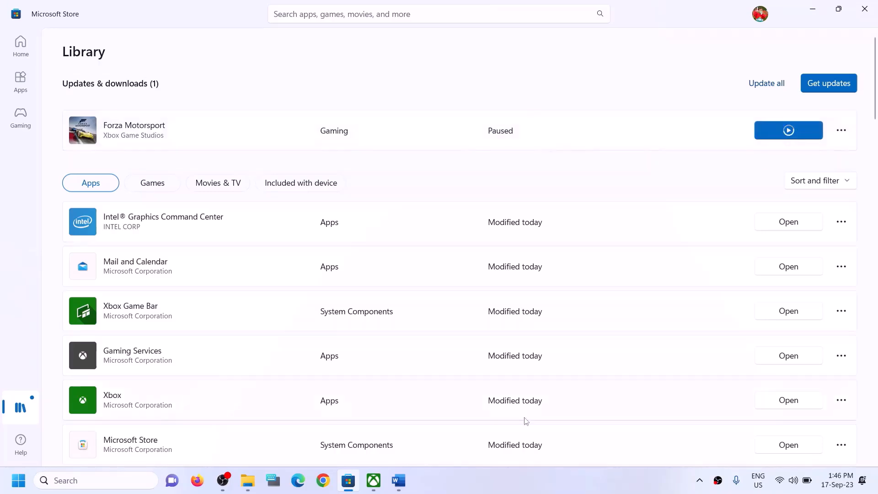
- Switch to Word and highlight Step 2's advice for store users to try installing the game from the Xbox App
left_click(398, 481)
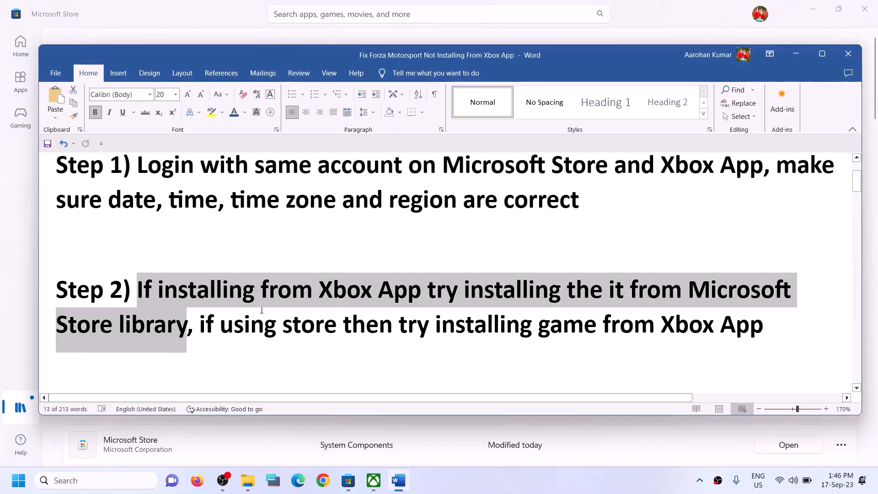
left_click_drag(200, 324, 603, 324)
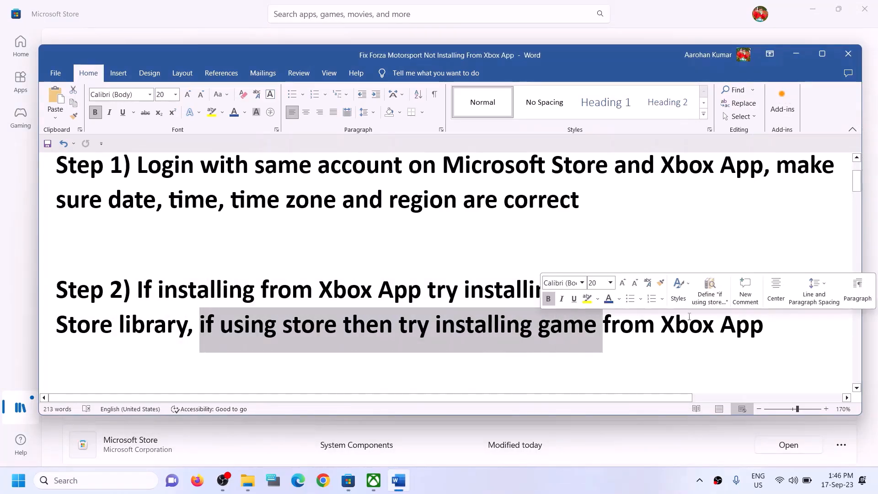
left_click(337, 326)
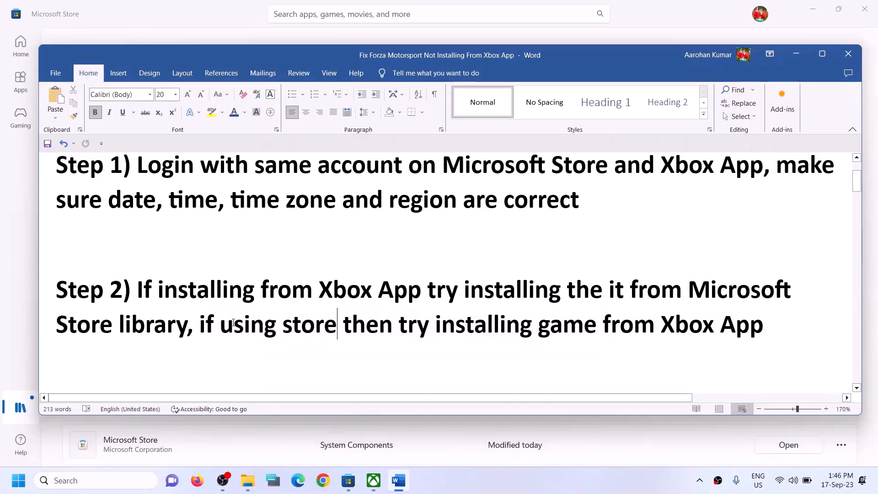
left_click_drag(200, 323, 343, 323)
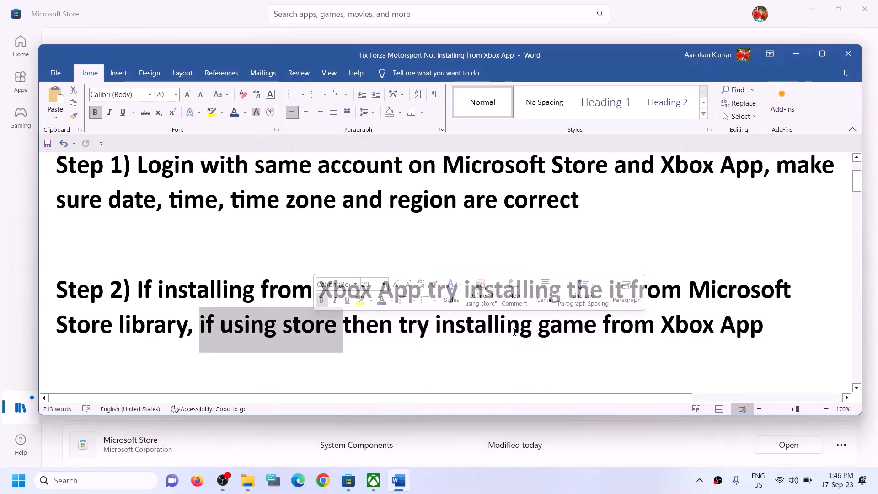
left_click_drag(436, 325, 764, 324)
left_click(318, 329)
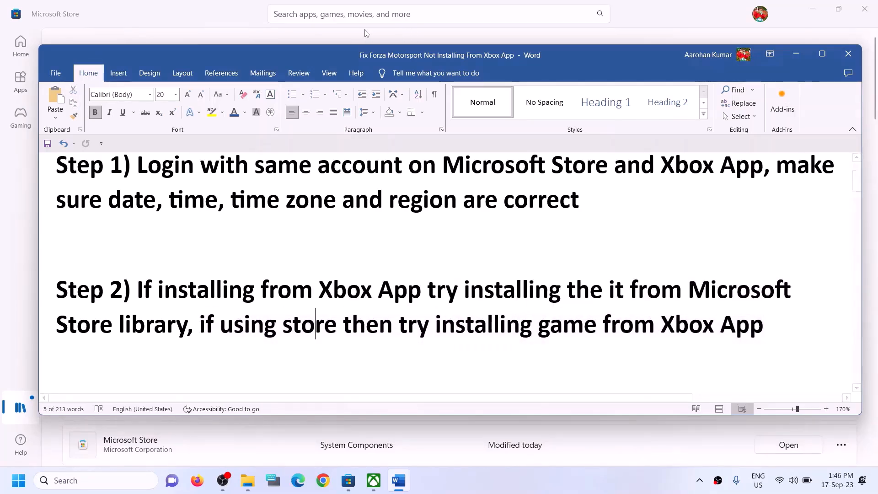
- Switch to the Xbox app, search for "forza", and dismiss the game suggestions
left_click(226, 14)
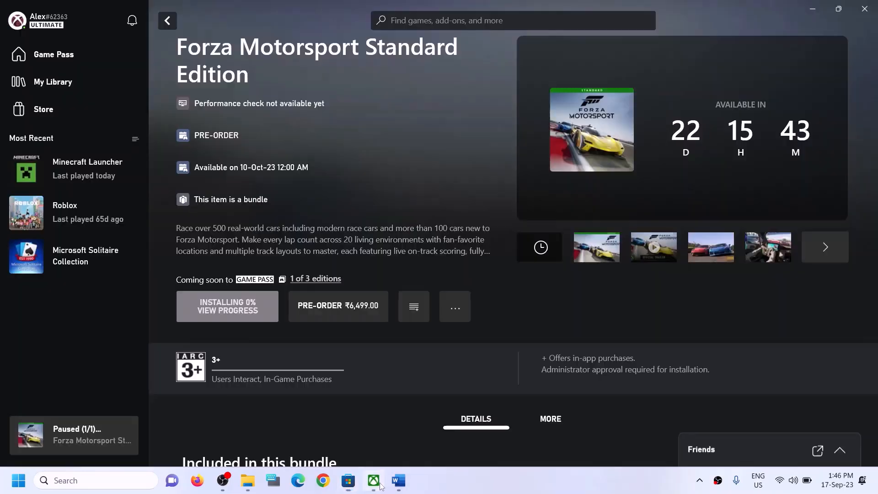
left_click(374, 480)
left_click(454, 20)
type("f")
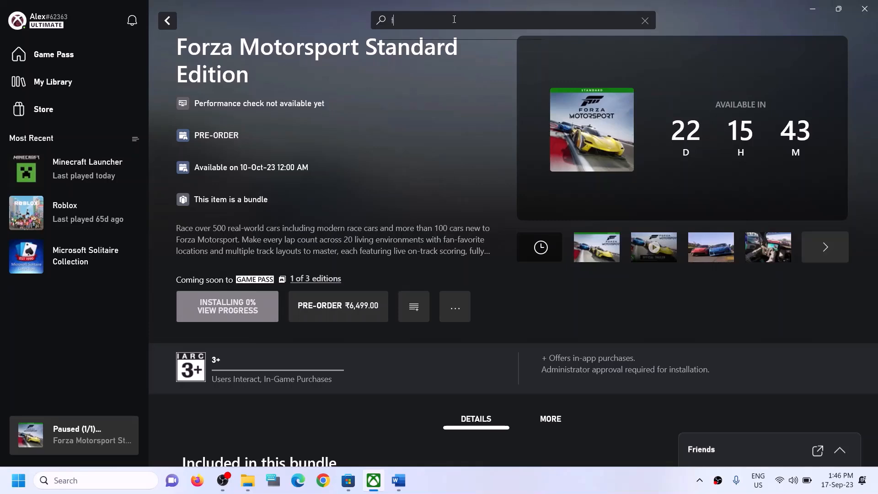
type("orza")
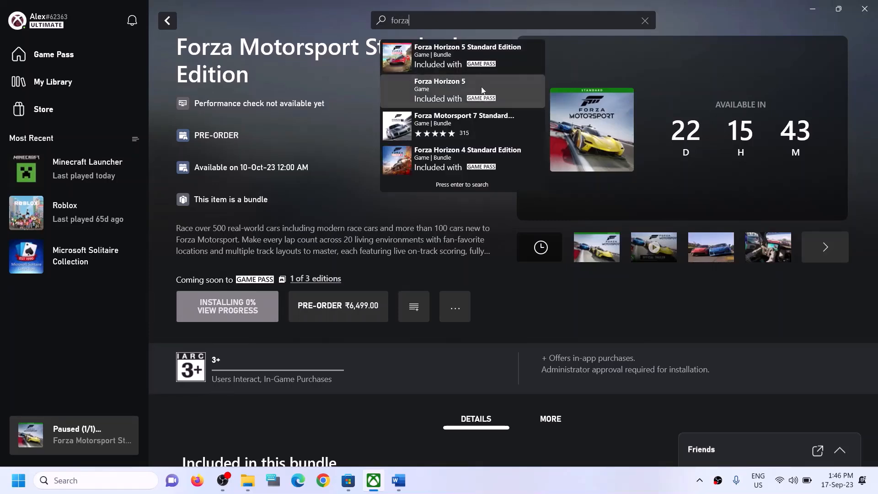
left_click(360, 196)
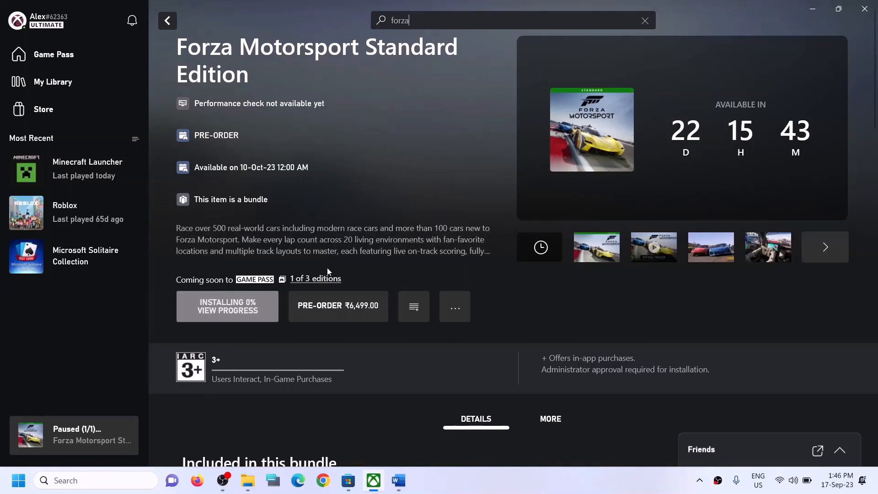
- Search Windows for "xbox" and dismiss the results
left_click(99, 481)
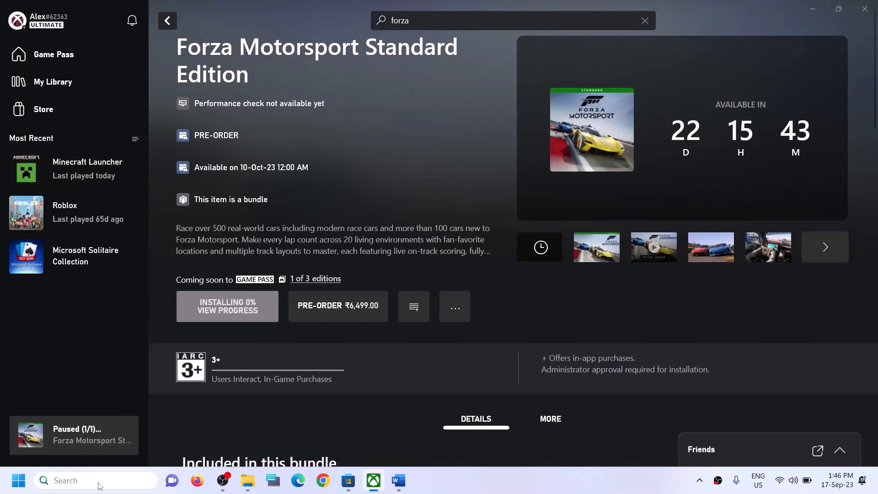
type("xbox")
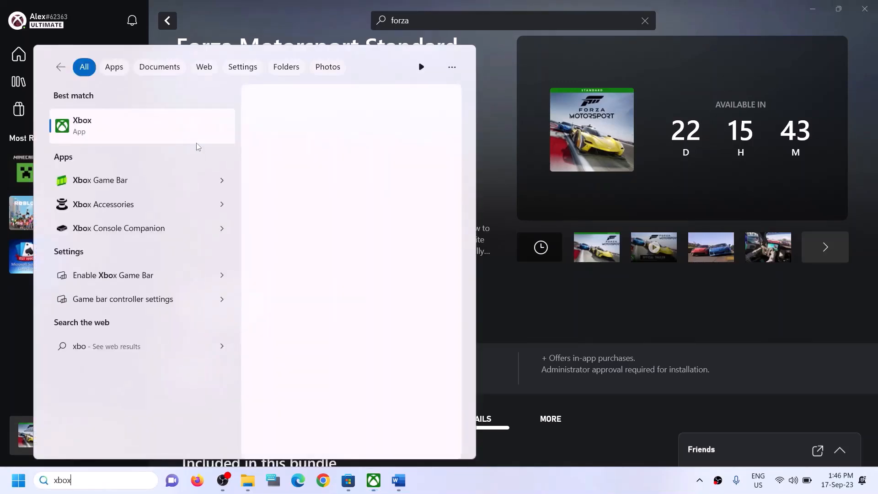
left_click(492, 116)
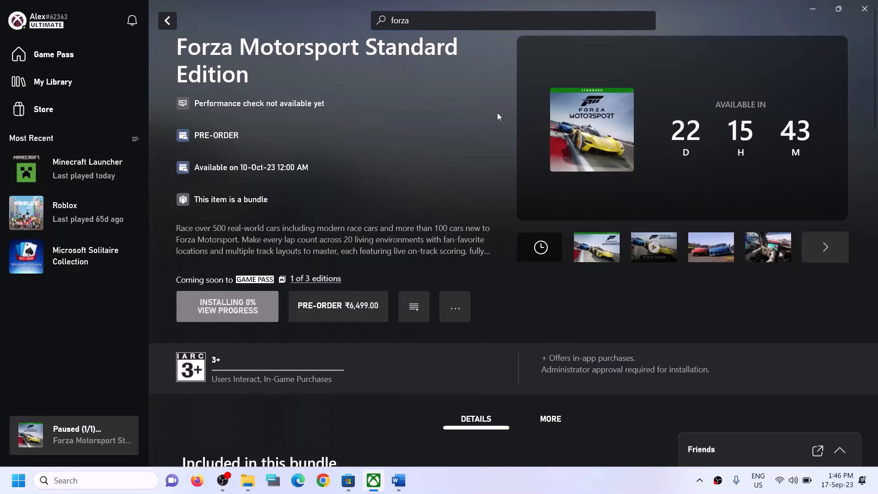
- Switch to Word and copy the full Get-AppxPackage PowerShell command given under Step 3
left_click(398, 480)
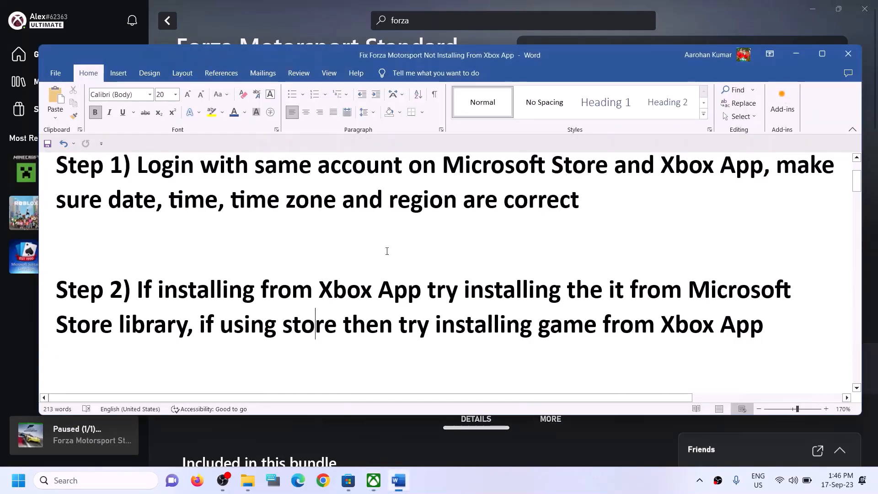
scroll(326, 301, "down", 2)
scroll(327, 301, "down", 2)
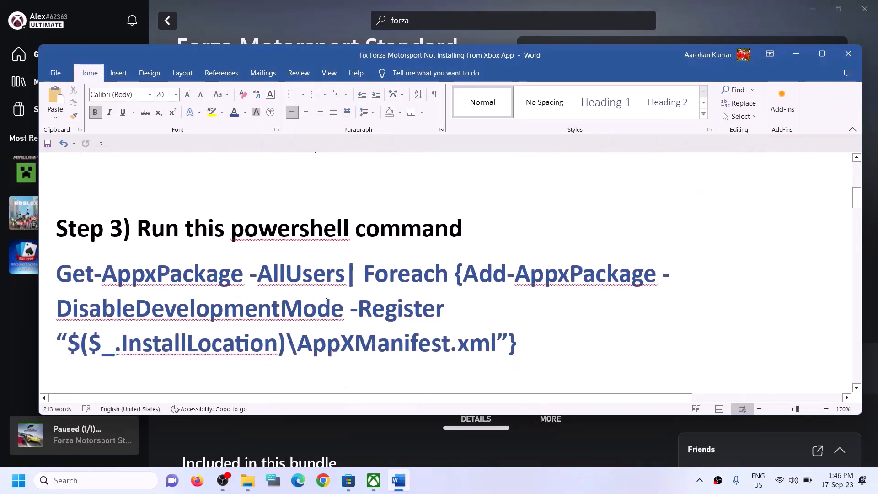
left_click_drag(525, 343, 55, 275)
right_click(90, 294)
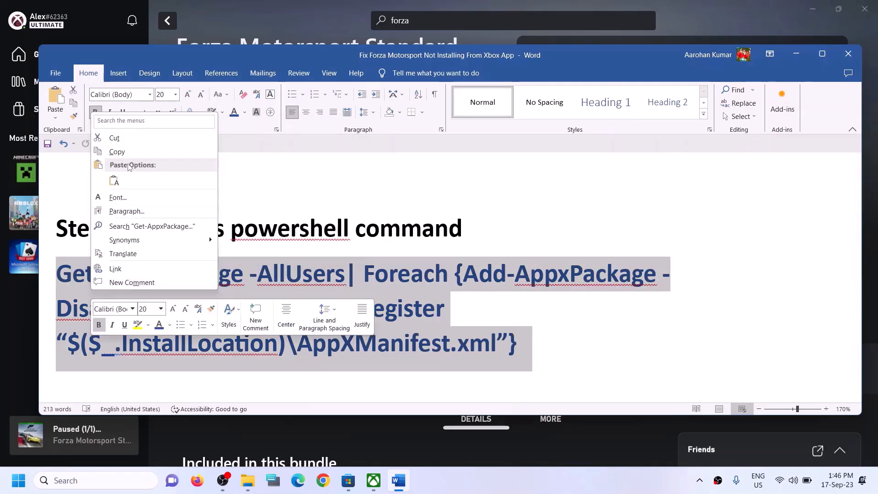
left_click(108, 153)
- Search Windows for "powershell", run Windows PowerShell as administrator, and allow it to make changes to the device
left_click(89, 481)
type("po")
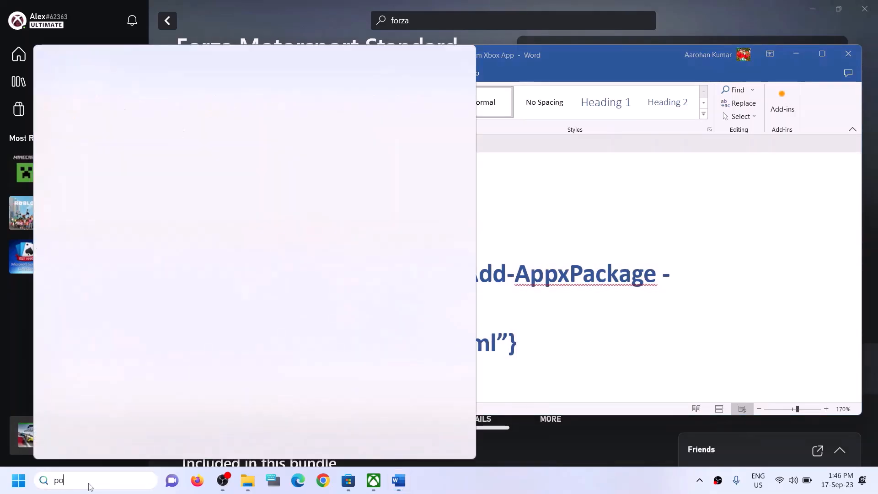
type("wers")
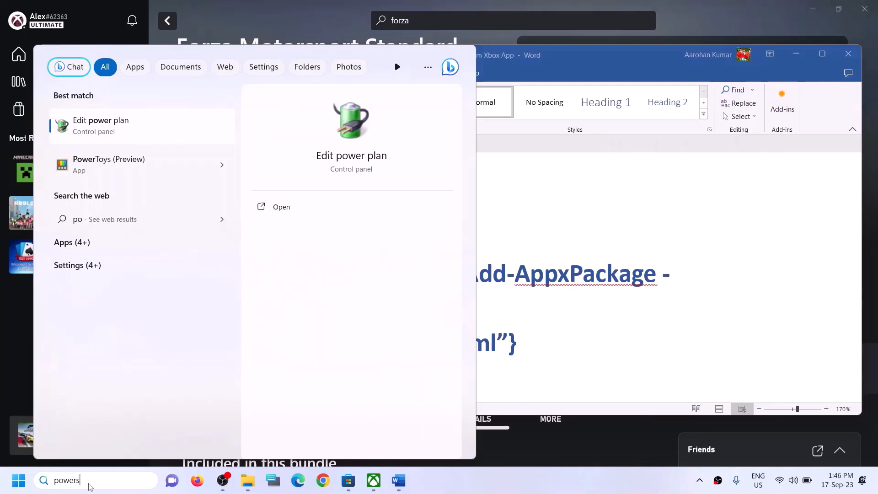
type("hell")
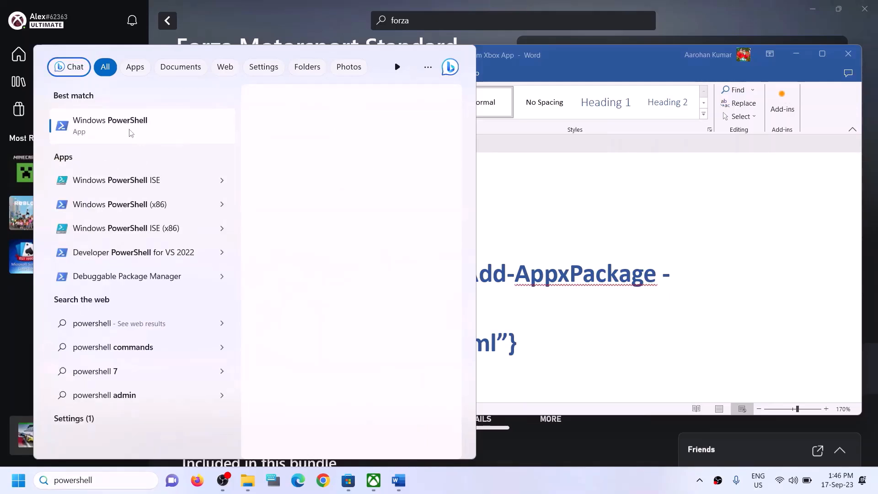
right_click(196, 140)
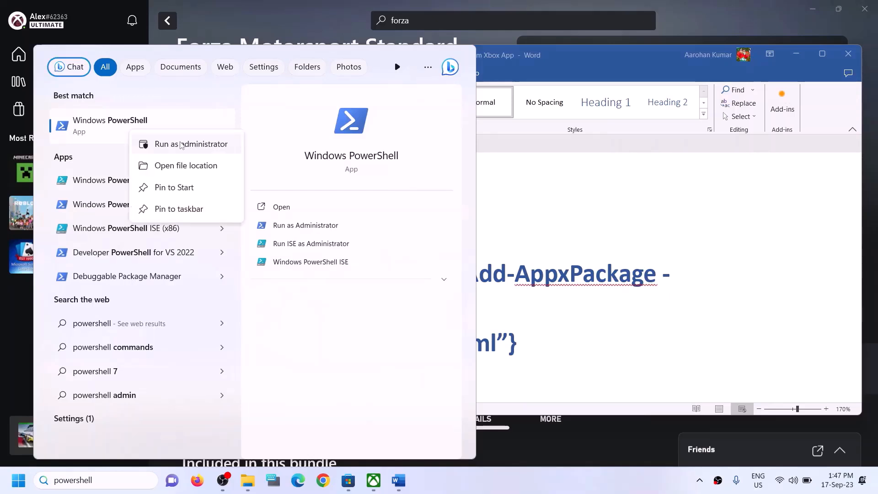
left_click(182, 145)
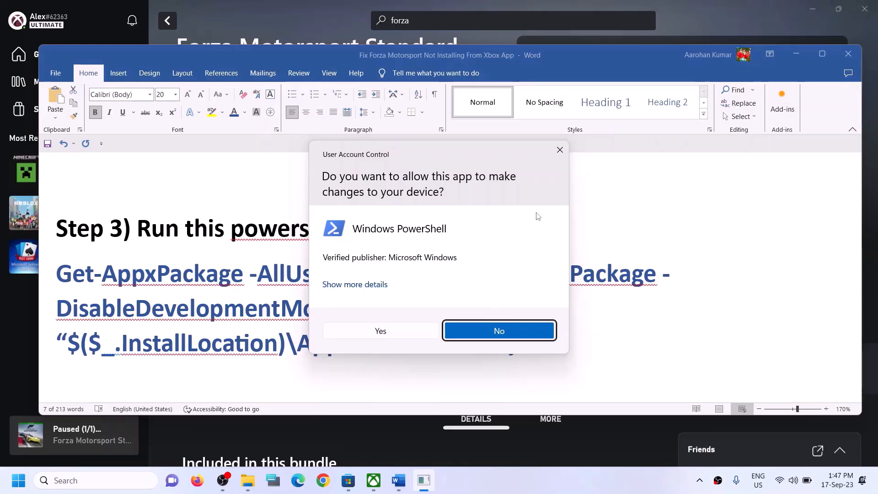
left_click(381, 330)
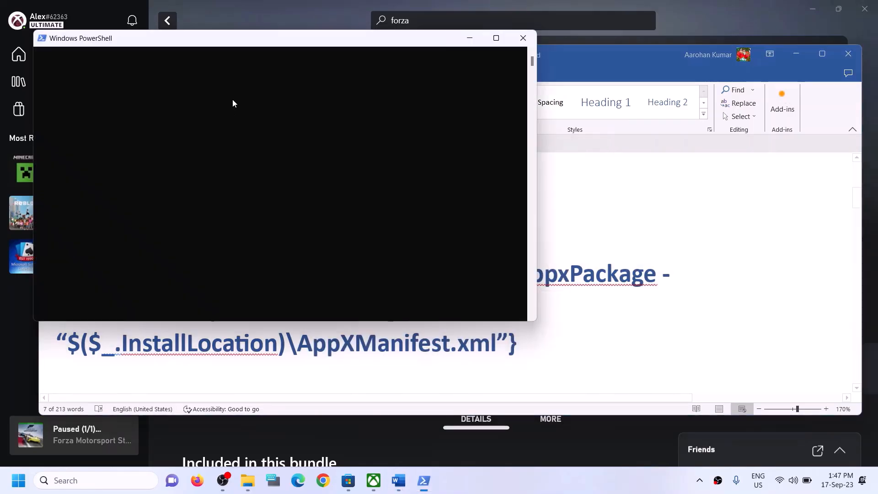
- Paste the copied Get-AppxPackage command into the administrator PowerShell window and run it to re-register all users' app packages
left_click_drag(230, 38, 402, 186)
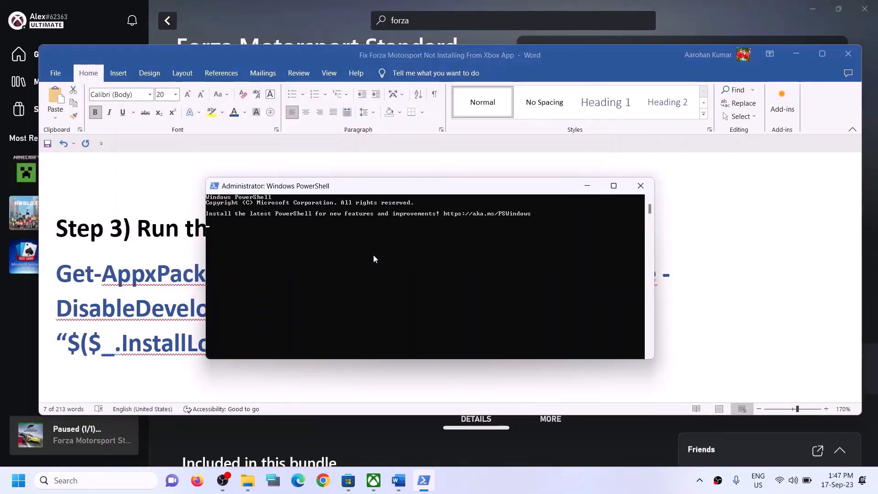
right_click(370, 255)
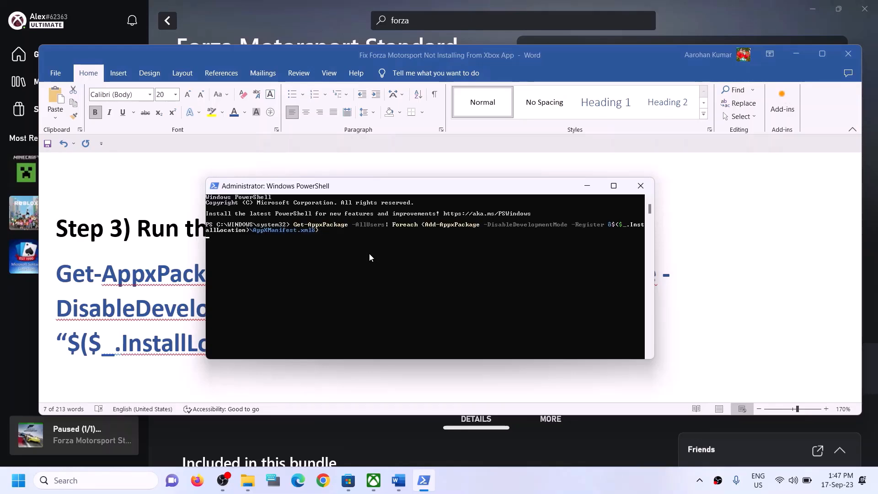
key("Return")
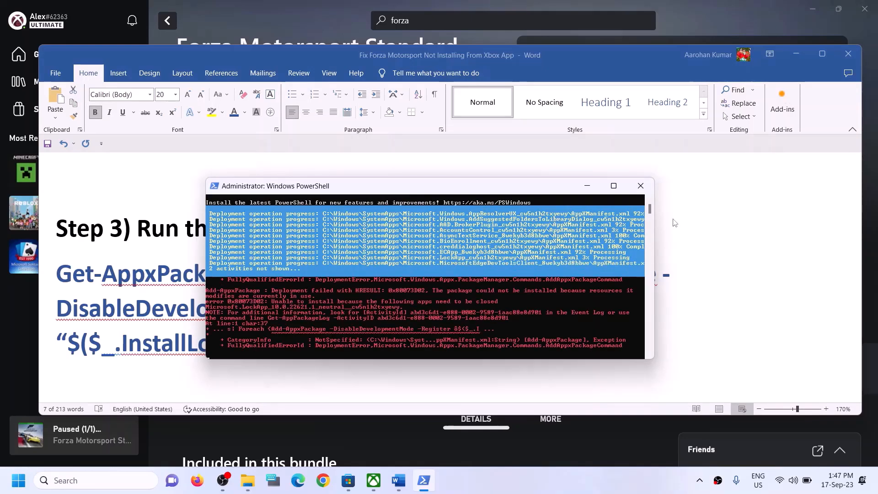
- Switch to Word and highlight the Step 4 heading "Delete Microsoft Store Local Cache Files"
key("alt+Tab")
scroll(276, 280, "down", 1)
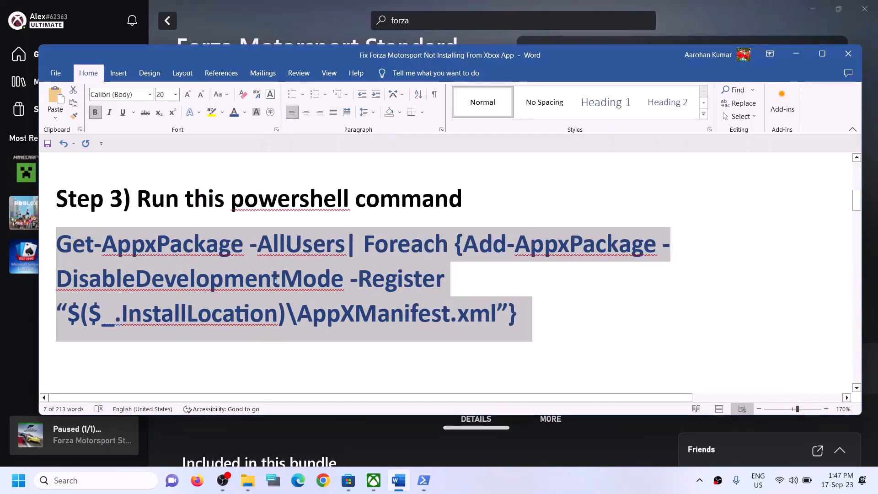
scroll(275, 280, "down", 3)
scroll(220, 283, "up", 1)
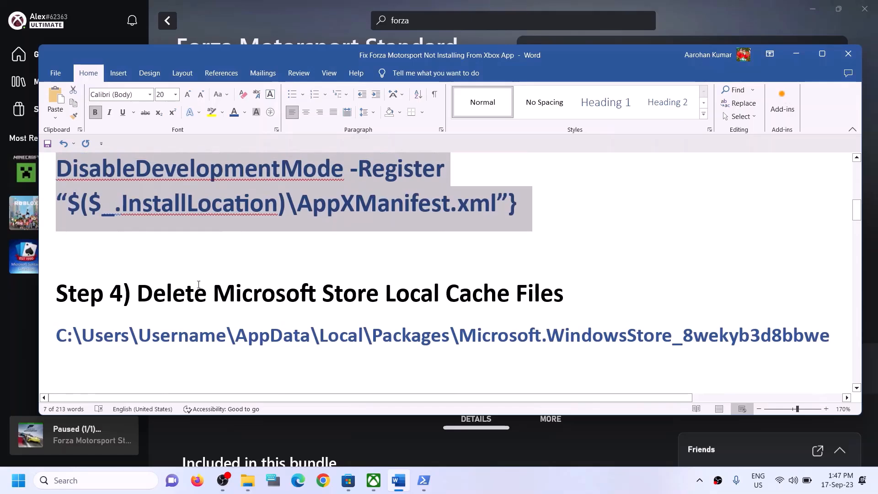
left_click_drag(199, 284, 565, 300)
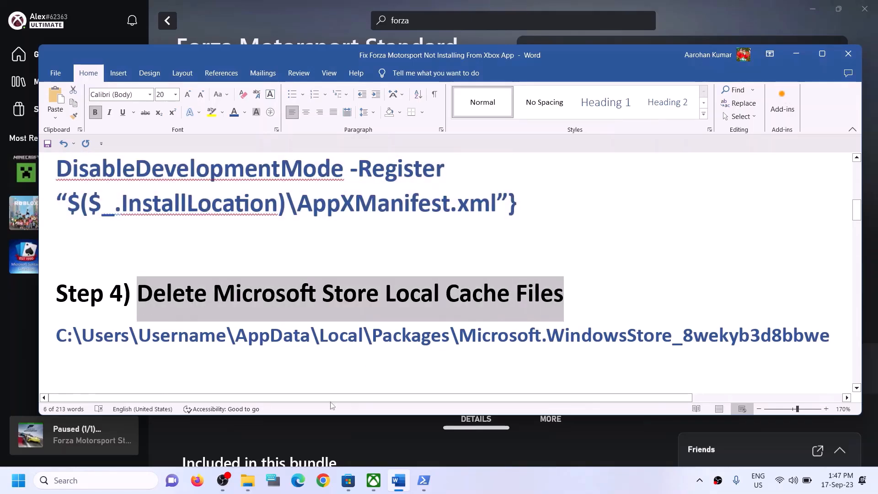
- Switch to File Explorer and open the Test user's folder under Users on Local Disk (C:)
left_click(257, 477)
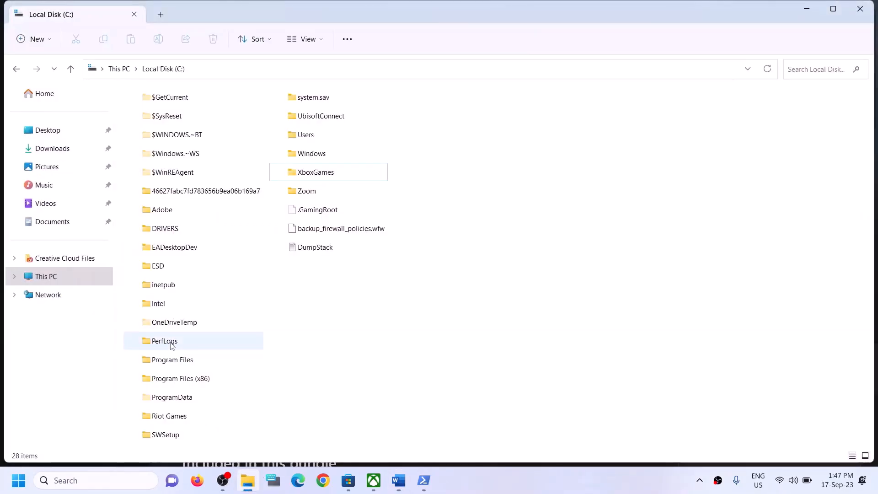
left_click(59, 276)
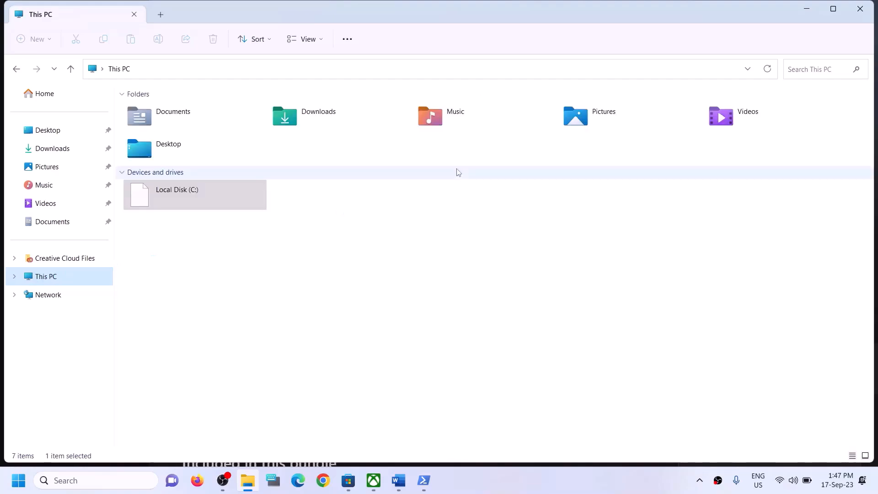
key("Return")
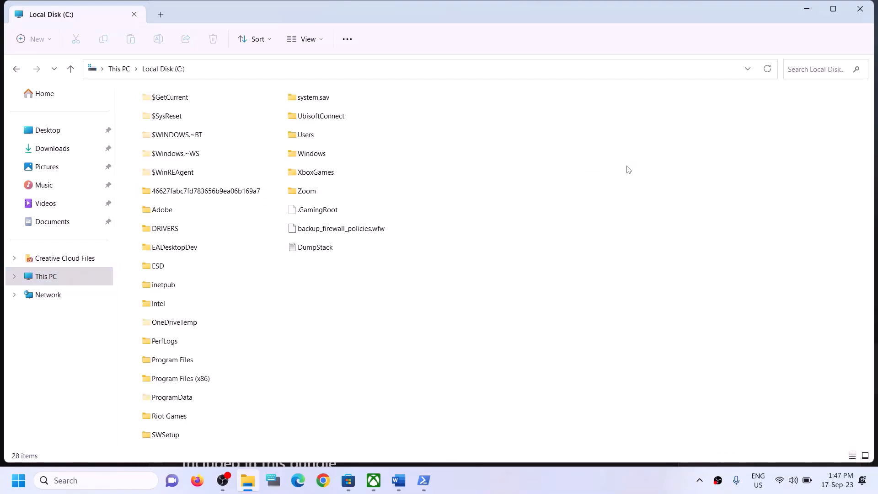
left_click(317, 137)
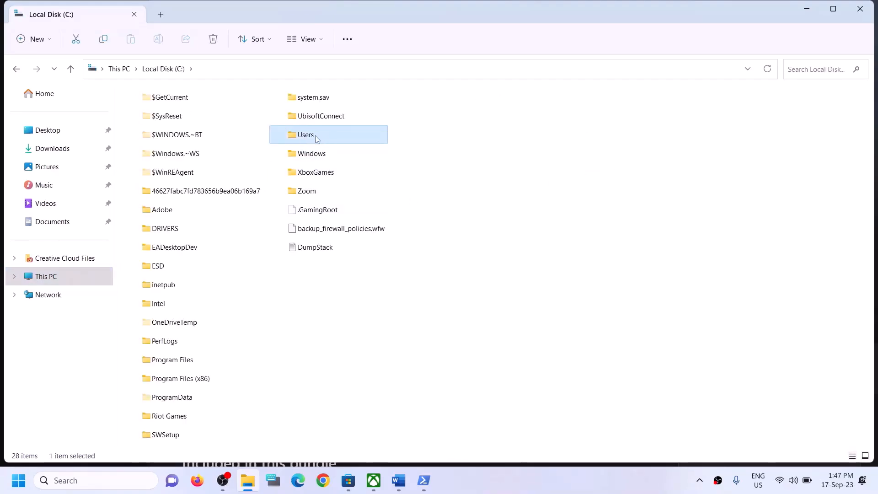
double_click(316, 137)
left_click(195, 149)
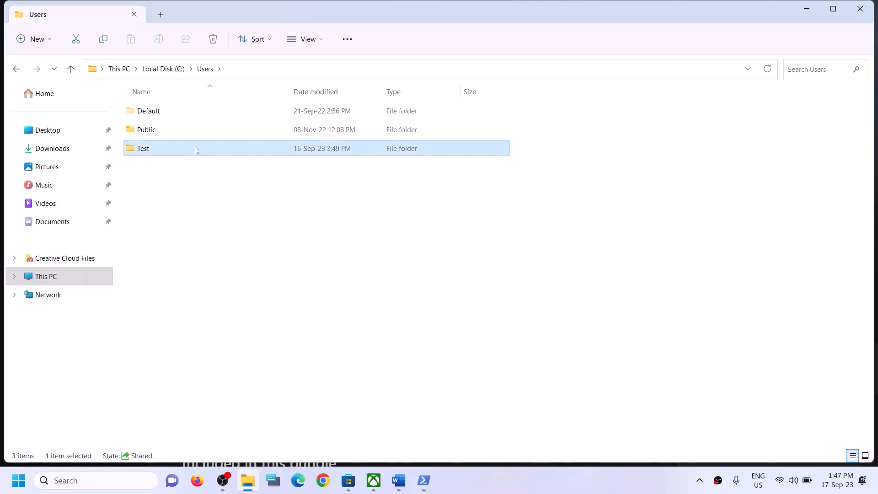
double_click(167, 147)
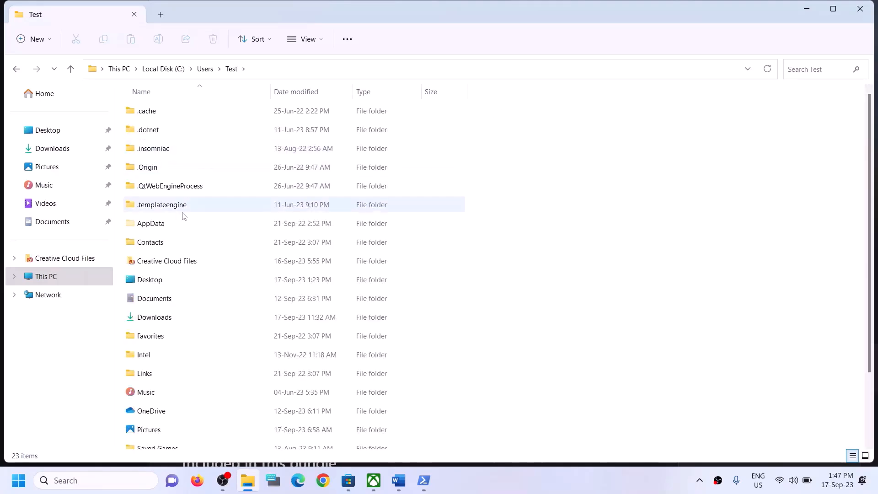
- Check the Hidden items setting in the folder view options, with the AppData folder selected
left_click(151, 228)
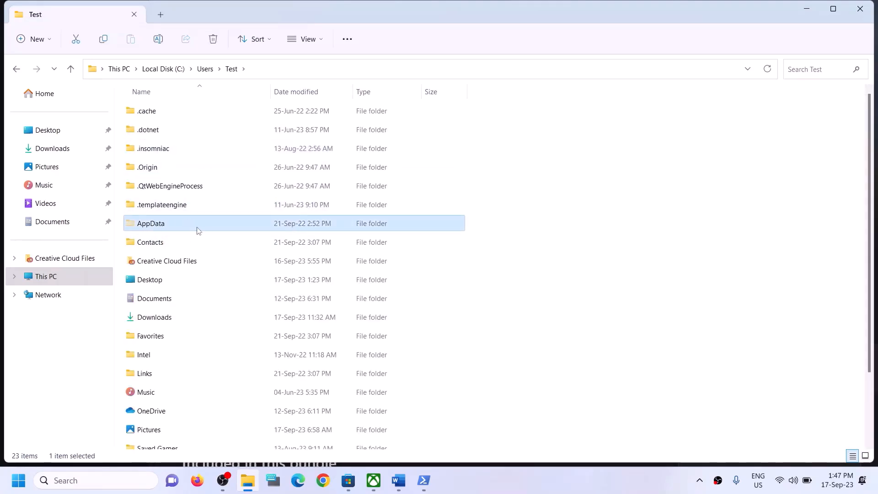
left_click(320, 38)
mouse_move(316, 234)
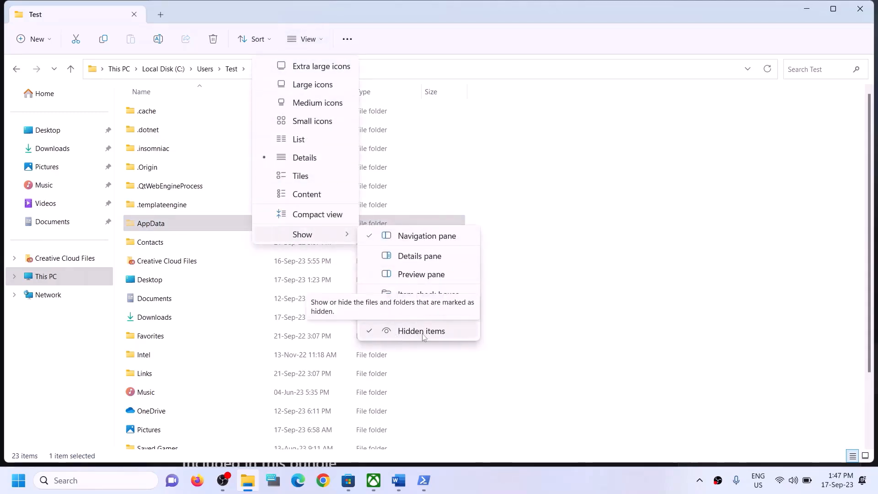
left_click(164, 228)
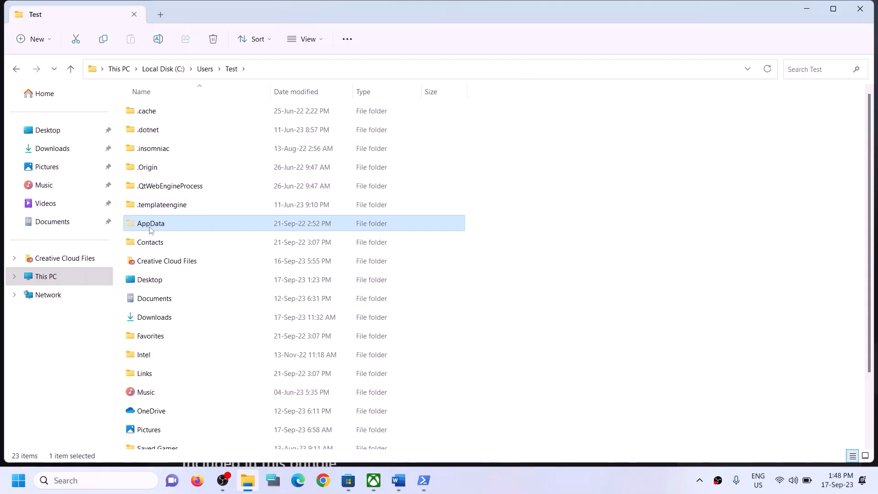
- Open the Packages folder inside AppData\Local
left_click(188, 222)
double_click(188, 222)
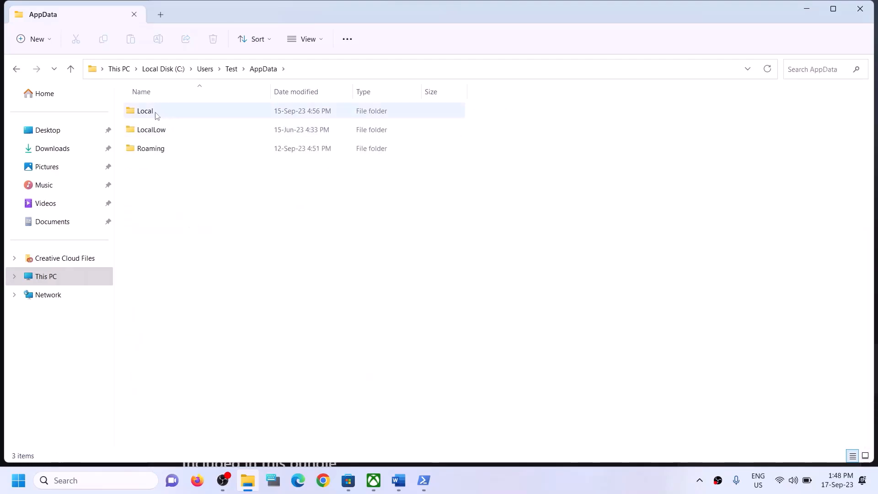
left_click(187, 111)
double_click(187, 111)
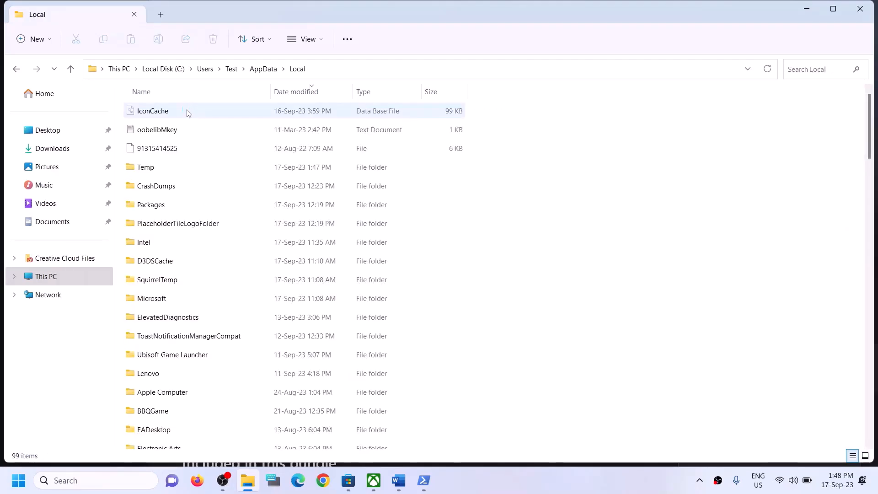
left_click(153, 206)
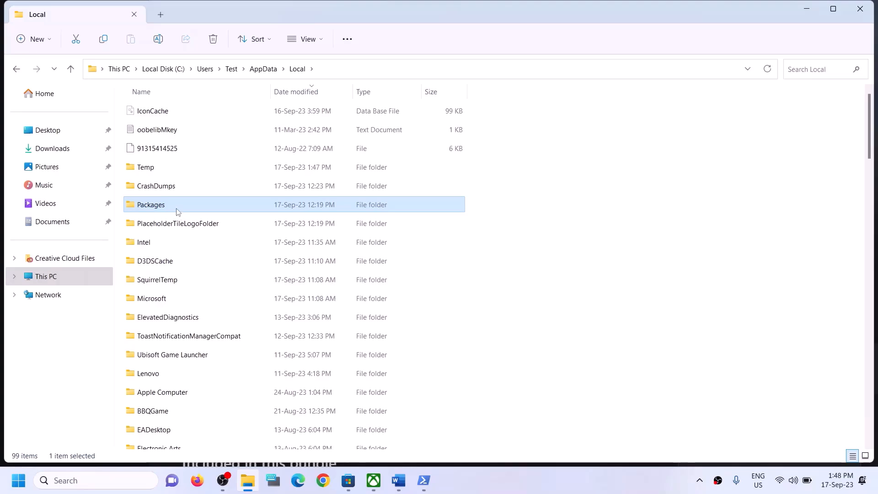
double_click(179, 211)
- Find the Microsoft.WindowsStore_8wekyb3d8bbwe folder among the packages and open it
left_click(204, 280)
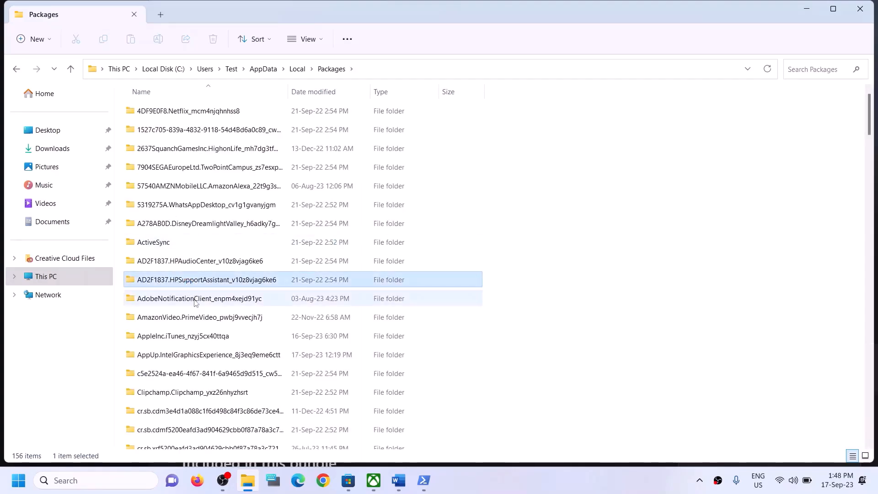
scroll(206, 297, "down", 12)
scroll(207, 313, "down", 15)
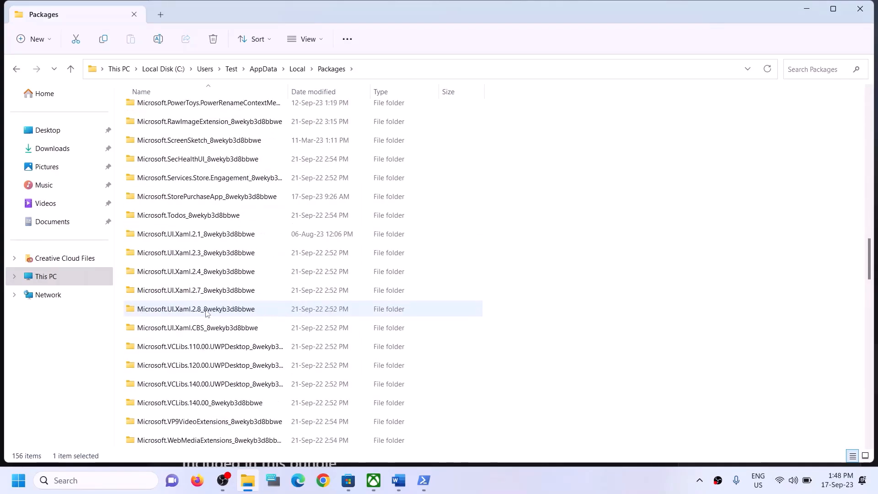
scroll(206, 313, "down", 10)
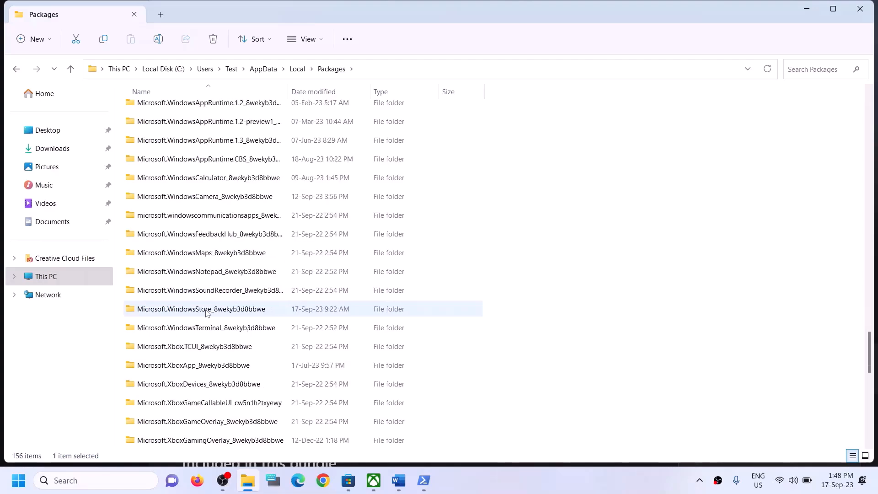
scroll(231, 312, "down", 3)
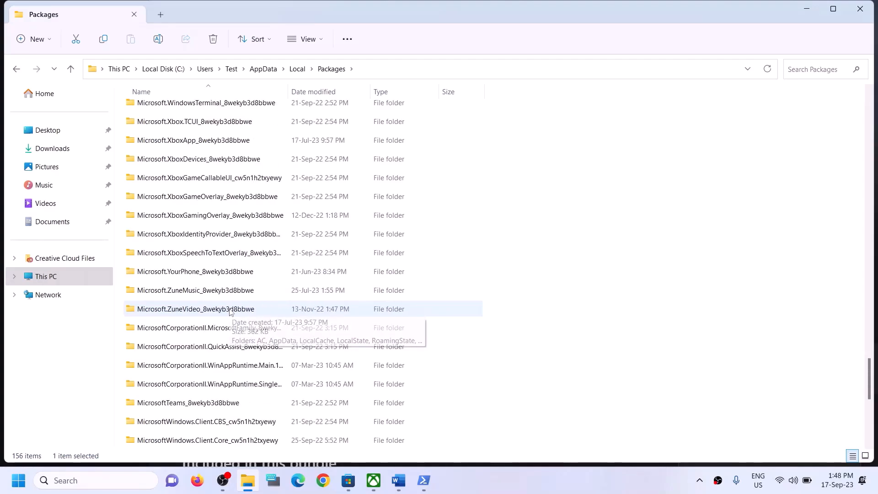
scroll(231, 312, "up", 2)
scroll(231, 311, "down", 6)
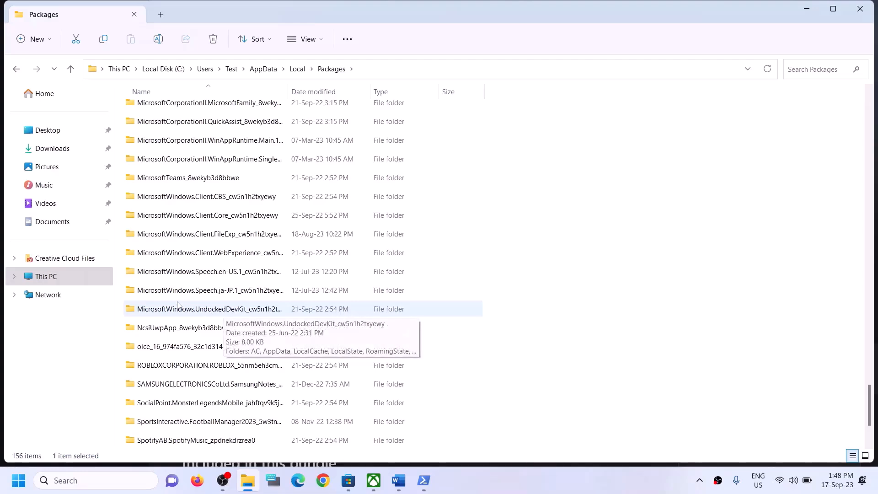
scroll(211, 351, "down", 2)
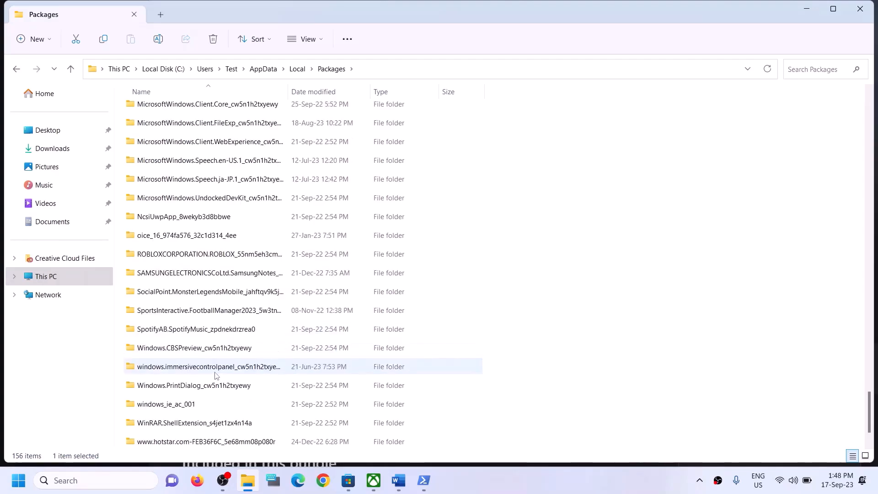
scroll(207, 344, "up", 1)
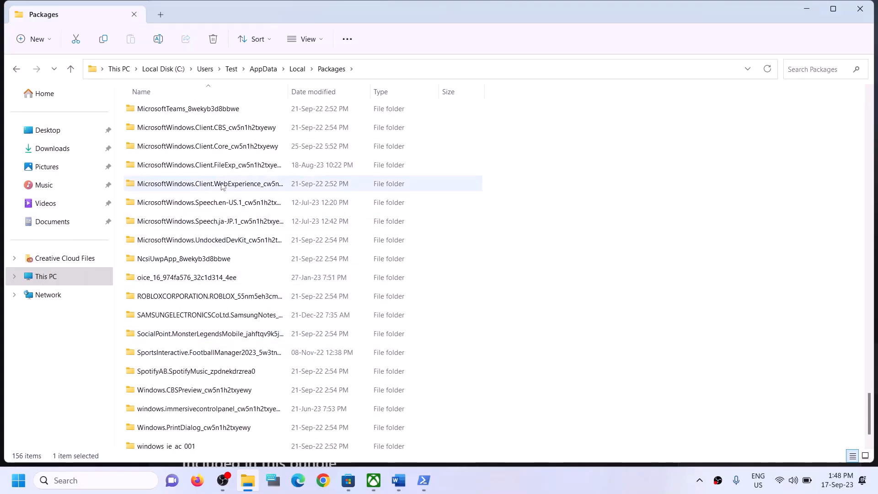
scroll(232, 202, "up", 2)
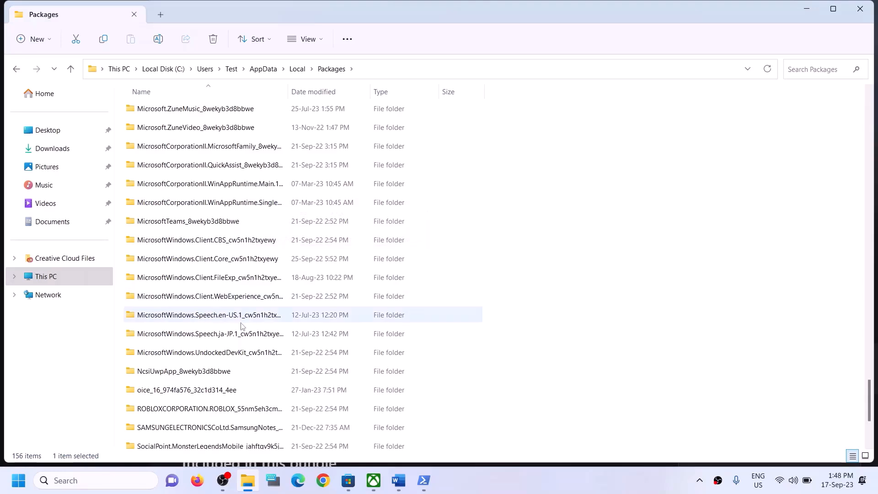
left_click(219, 358)
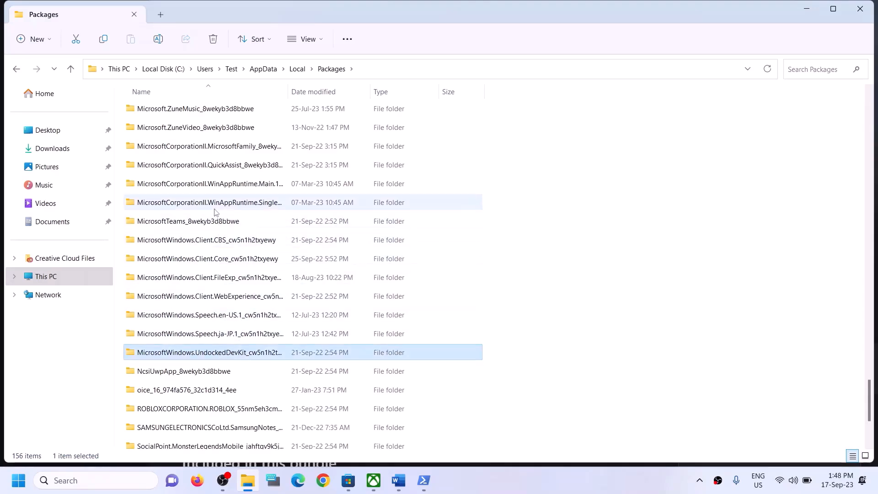
left_click(218, 239)
left_click(225, 297)
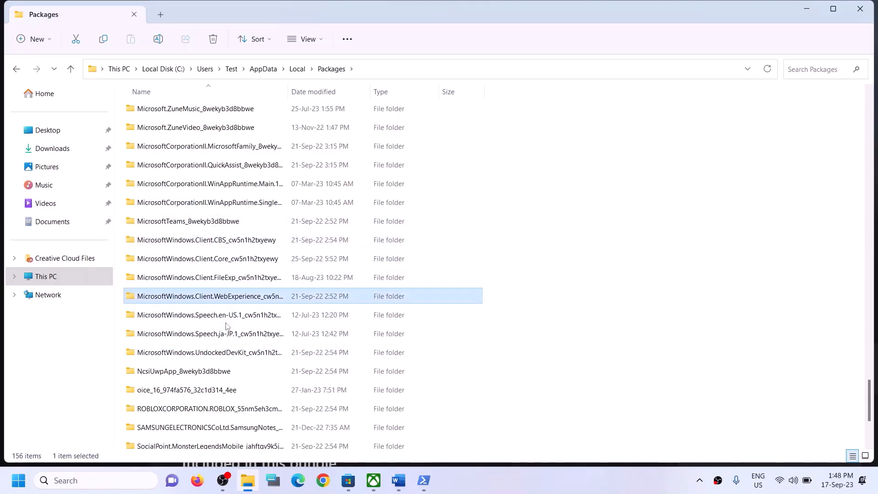
key("ctrl+space")
scroll(235, 339, "down", 1)
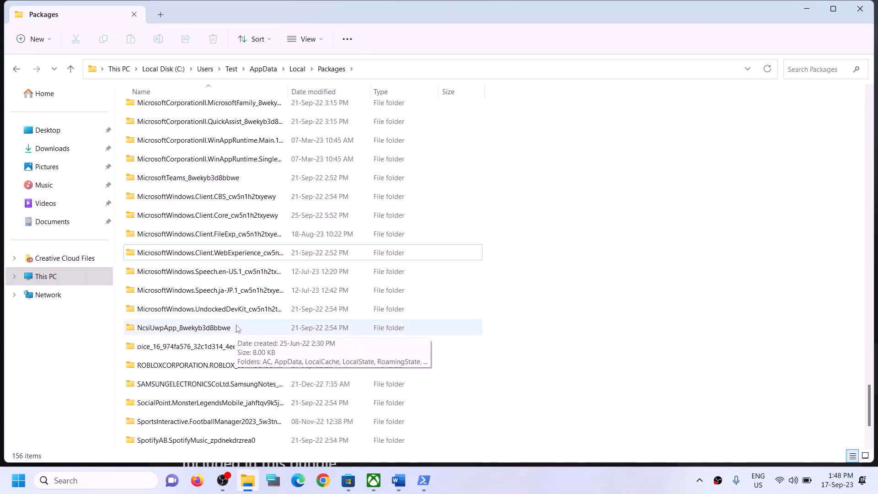
scroll(234, 338, "up", 2)
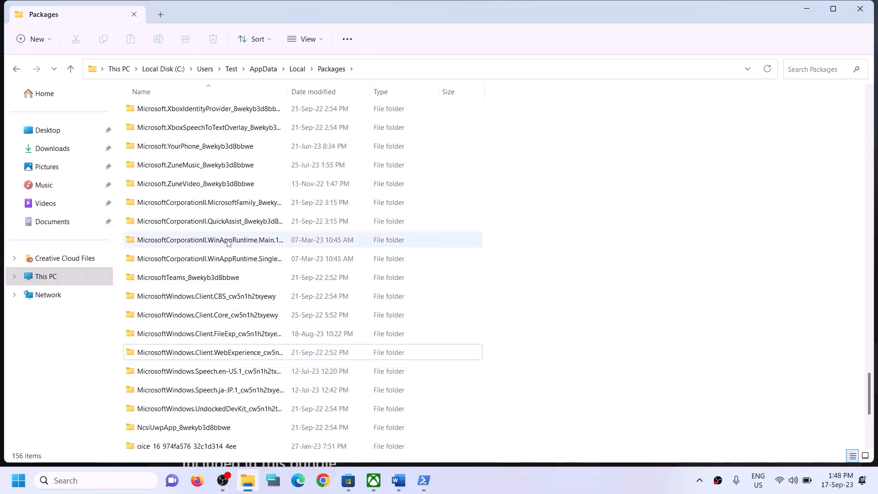
scroll(227, 243, "up", 2)
scroll(227, 233, "up", 3)
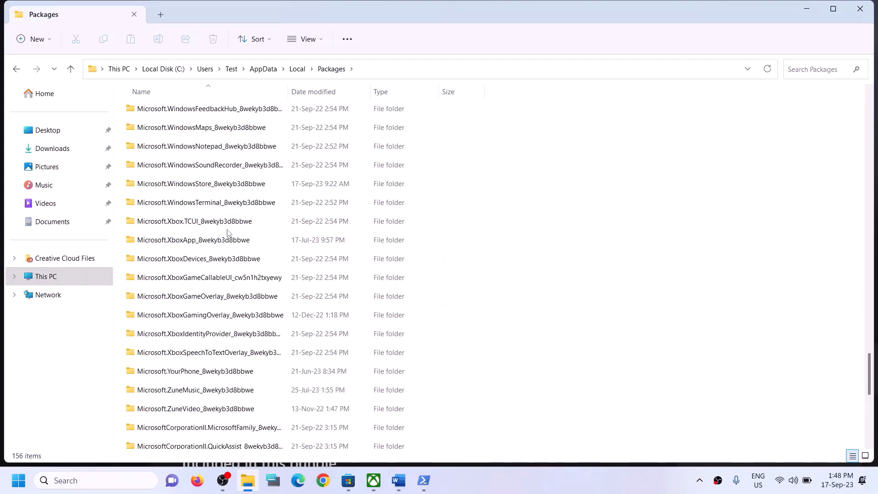
left_click(202, 243)
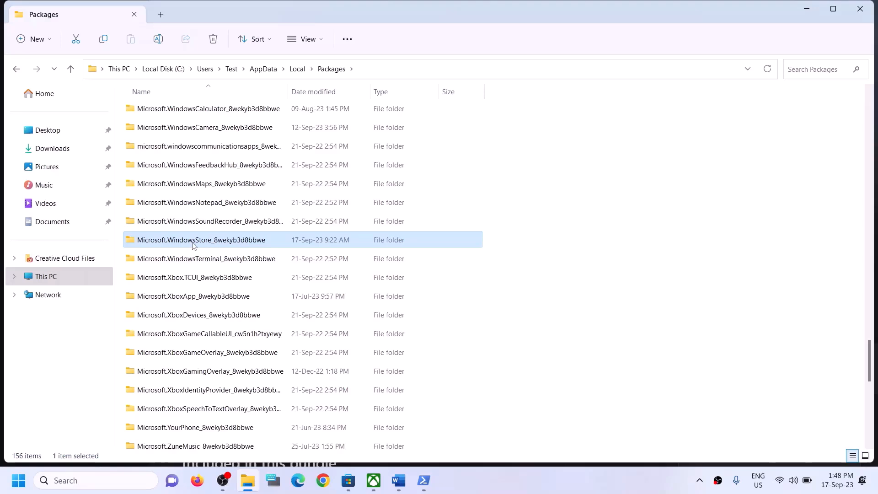
double_click(184, 242)
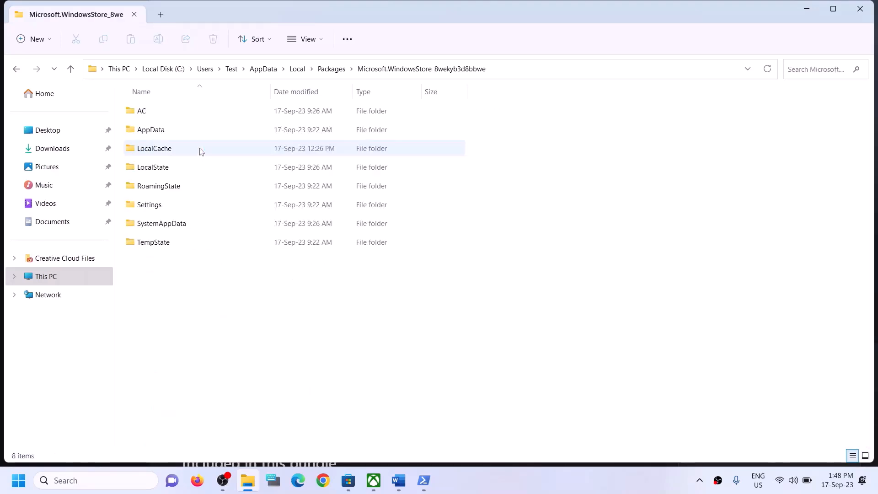
- Delete the LocalCache folder from the Microsoft Store package folder and close File Explorer
left_click(149, 155)
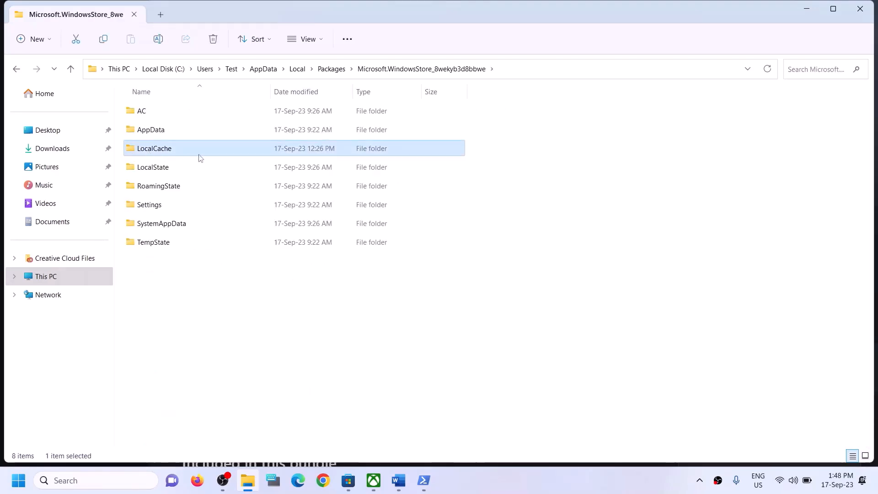
right_click(171, 152)
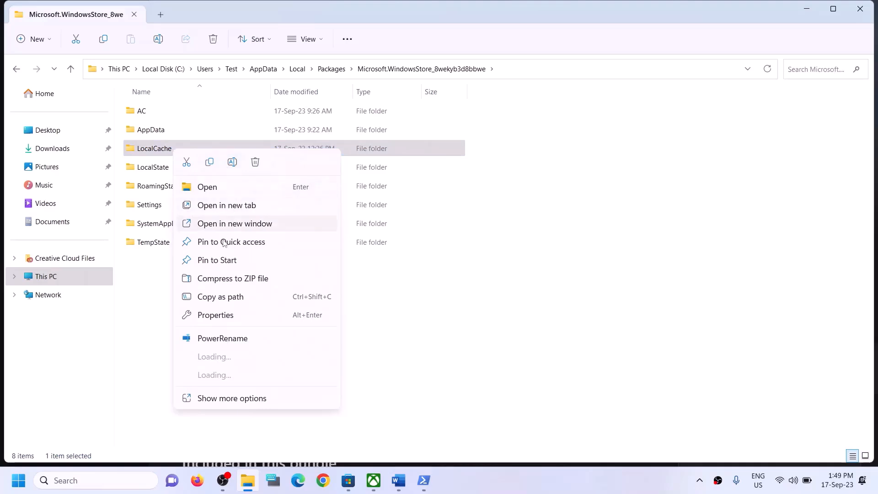
left_click(255, 163)
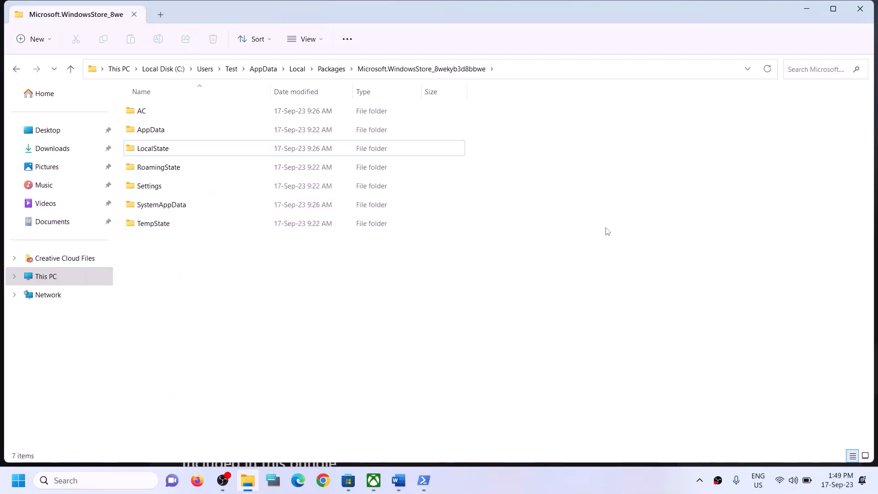
left_click(856, 15)
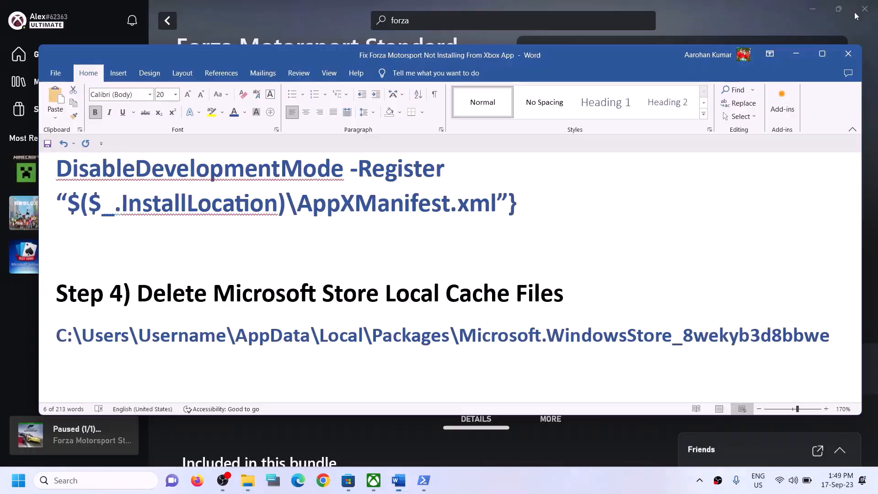
- In the Word document, move on from Step 4 and highlight the Step 5 heading "Repair/reset Xbox App/Store"
left_click_drag(564, 294, 137, 294)
scroll(180, 315, "down", 3)
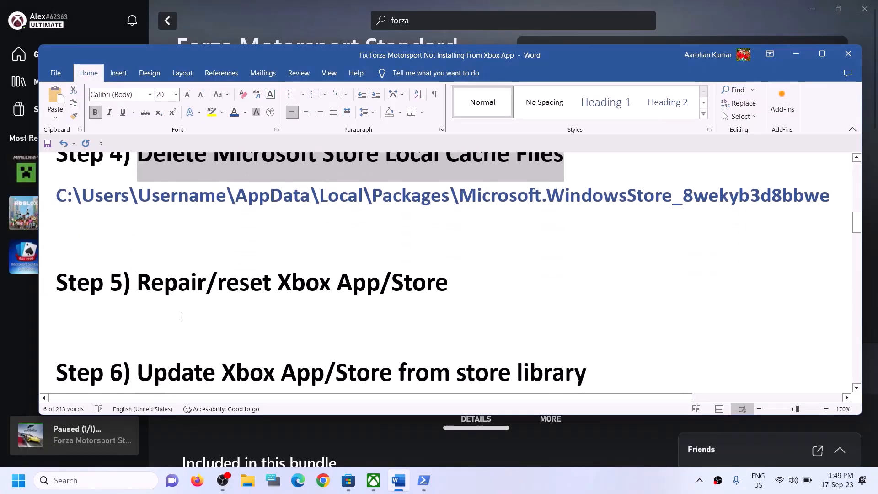
scroll(180, 315, "up", 1)
left_click_drag(137, 330, 405, 341)
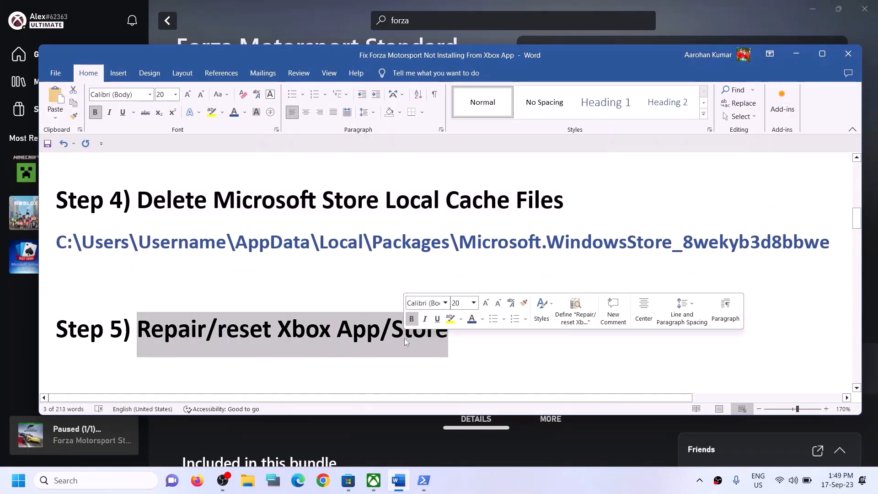
- Search Windows for "xbox" and open the app settings of the Xbox app
left_click(121, 481)
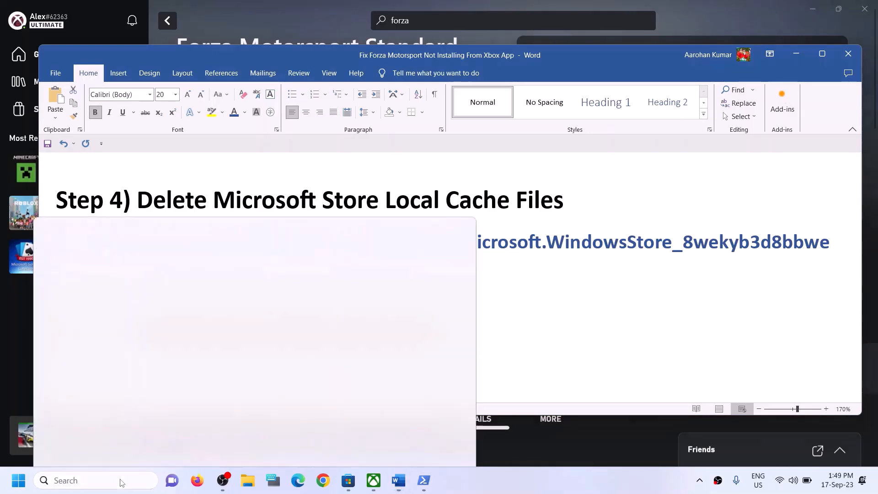
type("xbox")
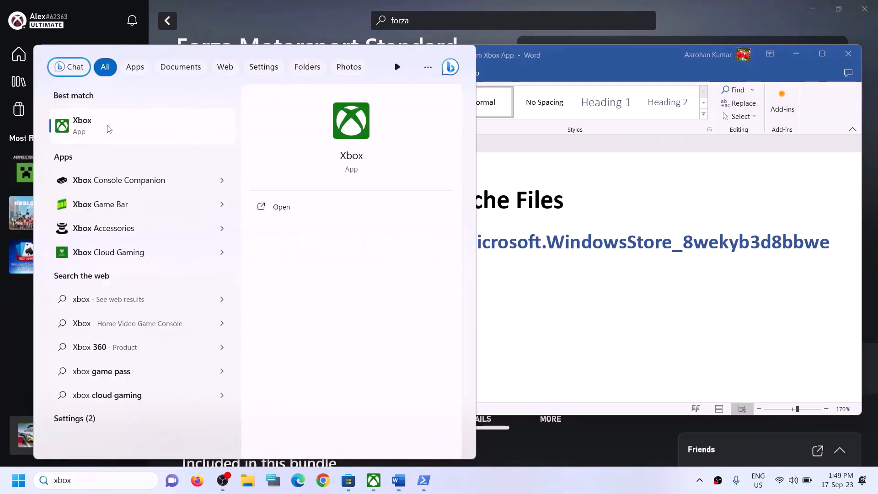
right_click(109, 129)
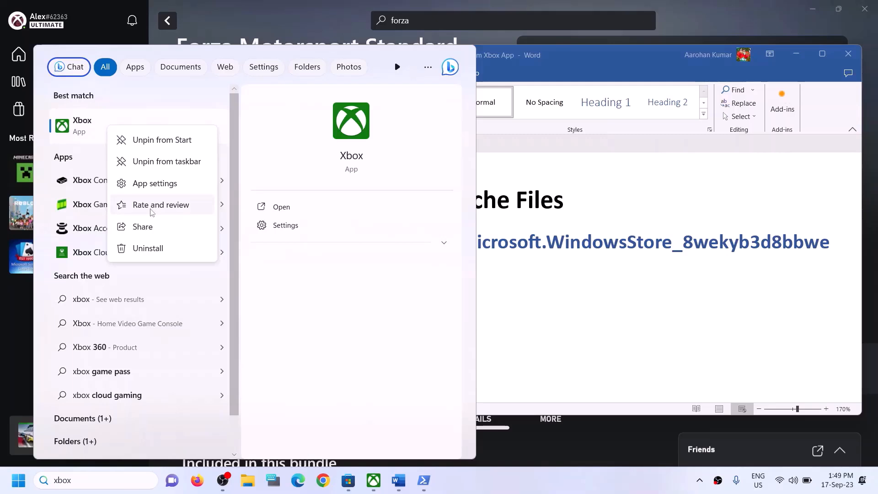
left_click(152, 183)
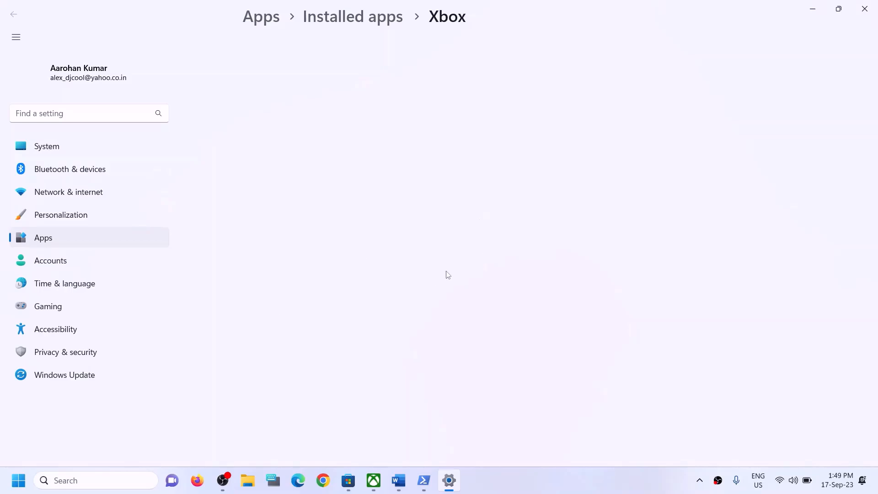
- Repair the Xbox app, and also reset it, confirming the deletion of its data
scroll(373, 263, "down", 4)
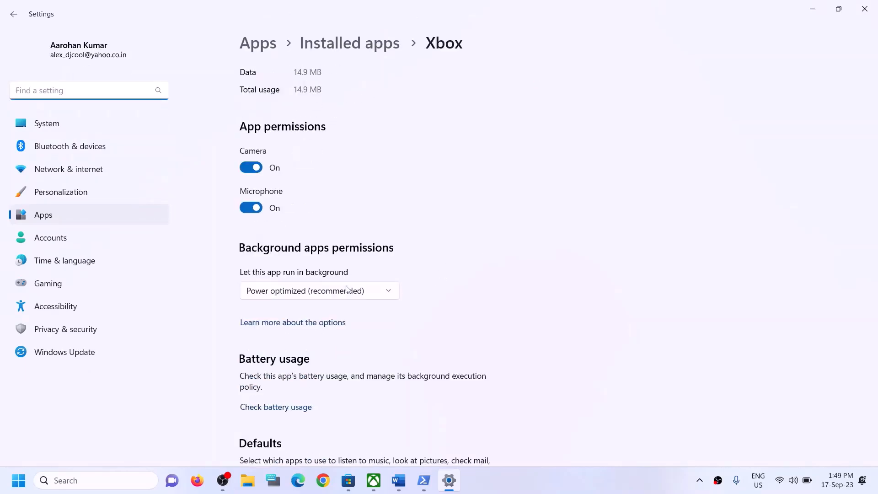
scroll(413, 310, "down", 8)
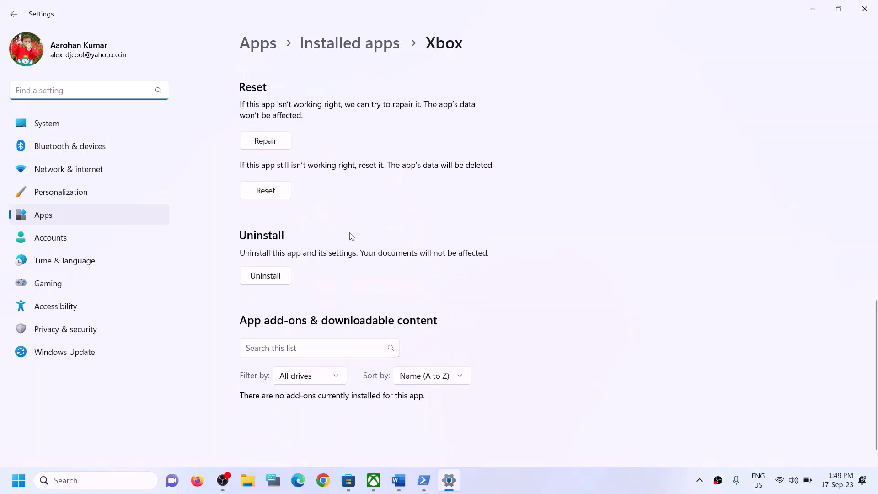
scroll(352, 236, "up", 3)
left_click(270, 264)
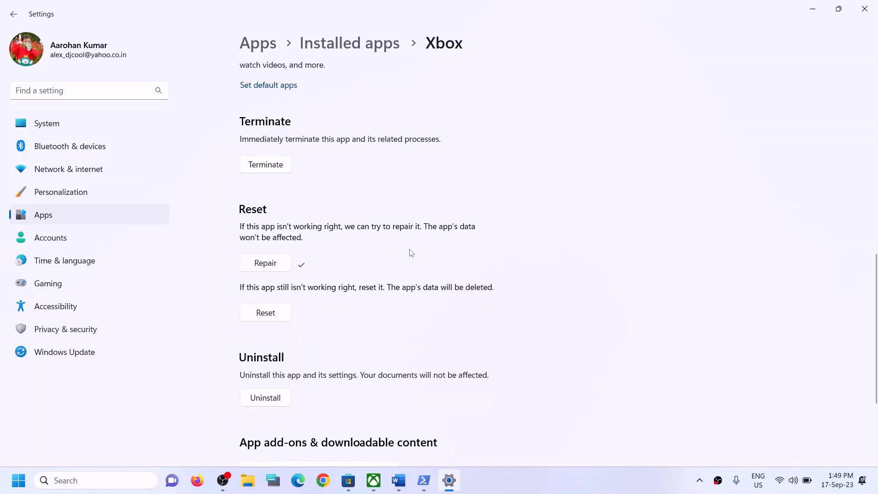
left_click(269, 320)
left_click(317, 281)
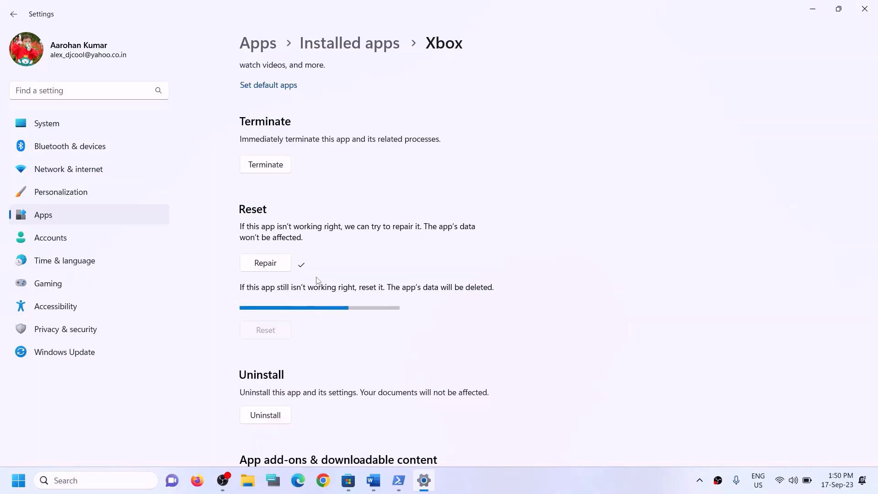
- Search Windows for "store" and open the app settings of Microsoft Store
left_click(105, 482)
type("st")
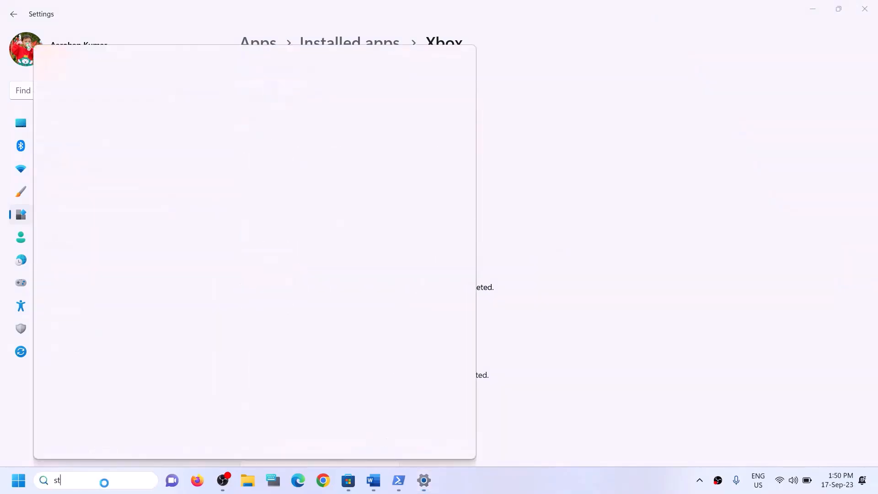
type("ore")
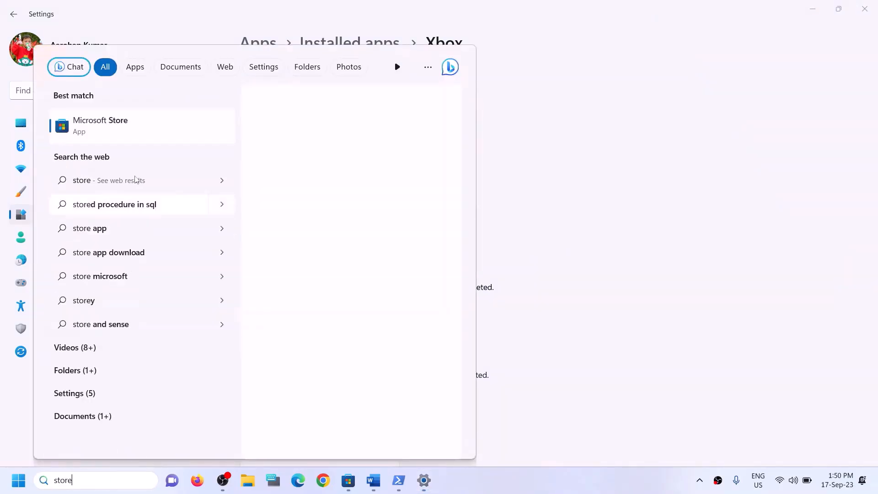
right_click(134, 140)
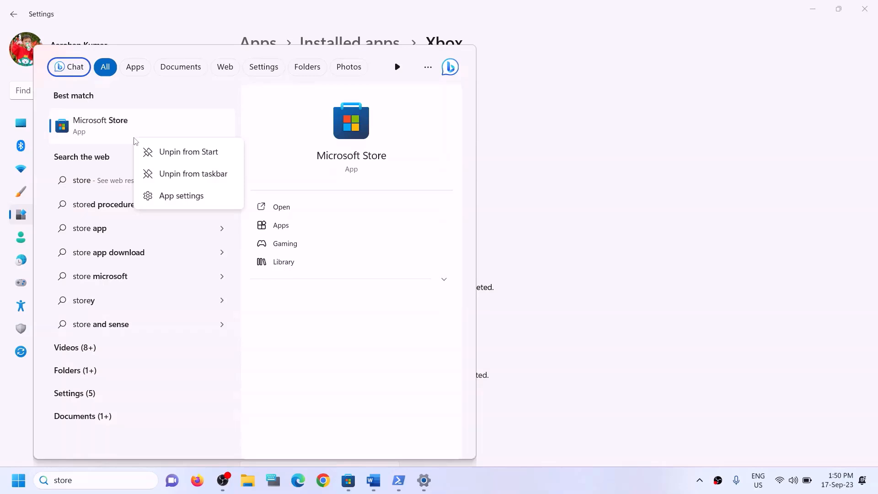
left_click(165, 195)
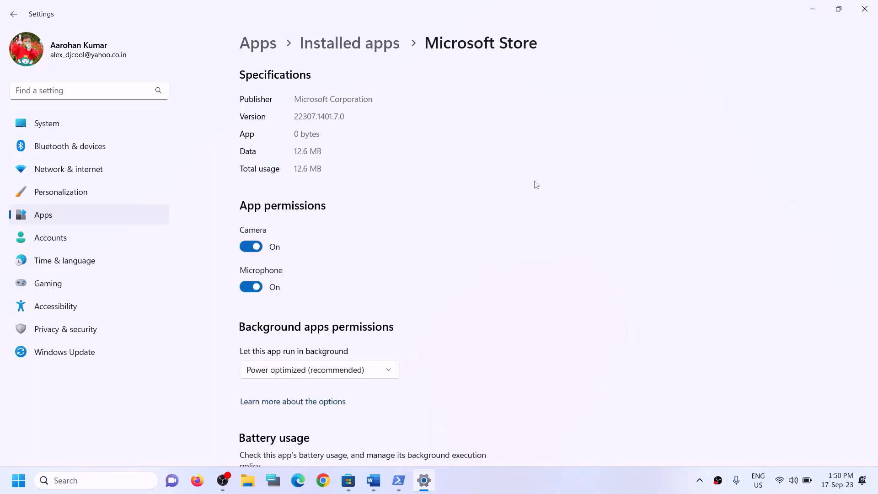
- Repair Microsoft Store, and also reset it, confirming the deletion of its data
scroll(458, 292, "down", 10)
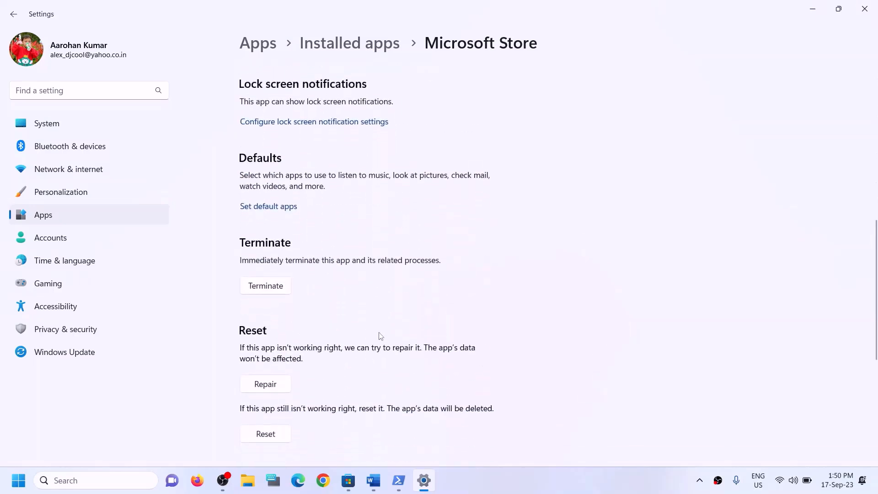
left_click(266, 276)
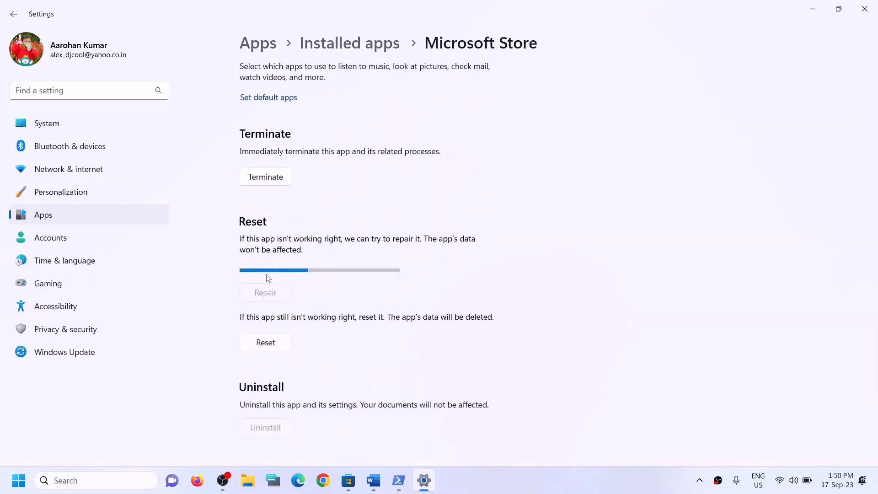
left_click(265, 324)
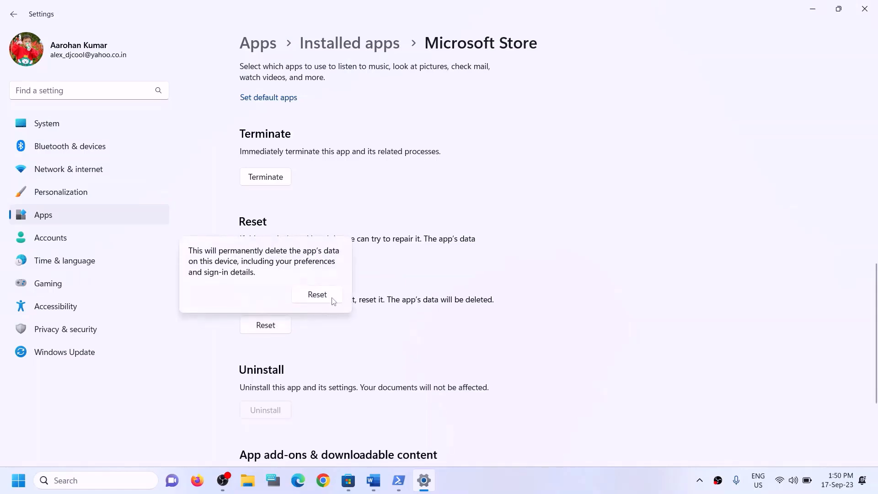
left_click(330, 298)
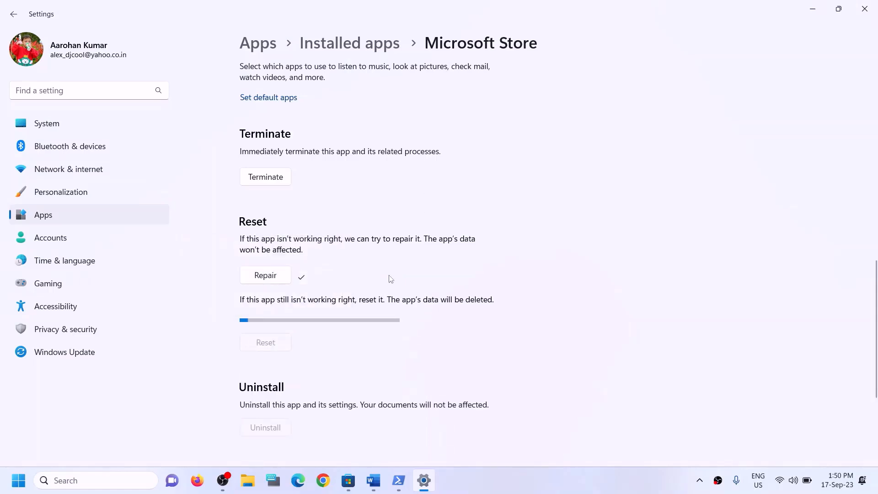
- Switch to the Word document and highlight the Step 6 heading "Update Xbox App/Store from store library"
mouse_move(382, 483)
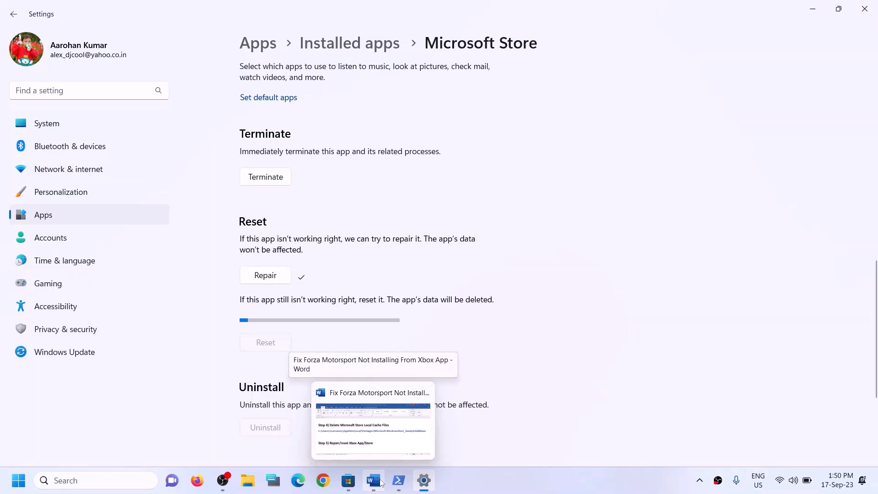
left_click(373, 428)
left_click_drag(138, 333, 448, 333)
scroll(274, 316, "down", 2)
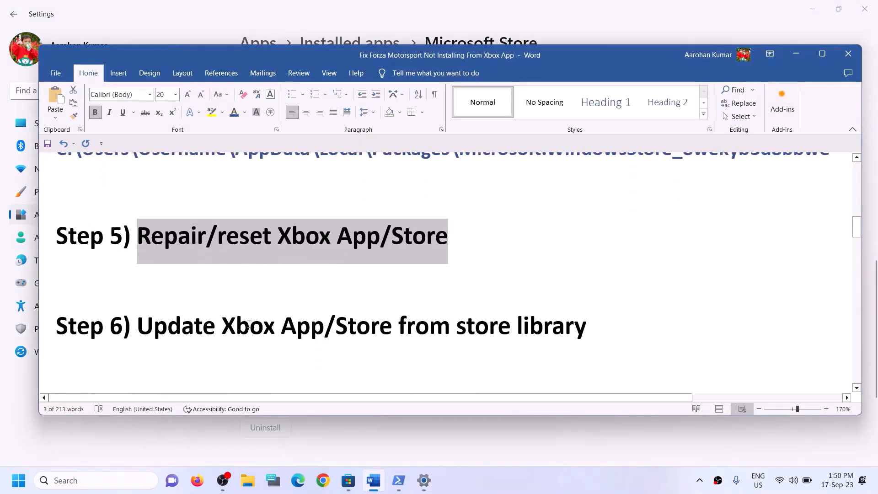
left_click_drag(137, 332, 587, 330)
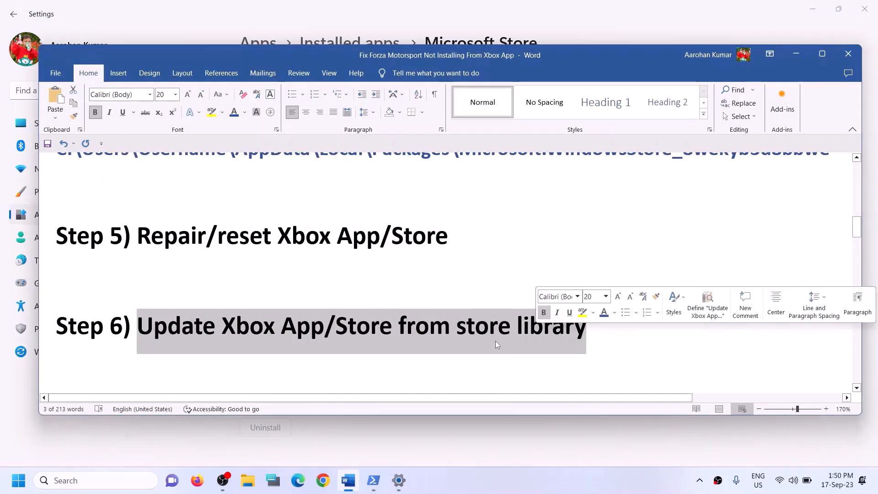
- Search Windows for "store" and launch the Microsoft Store app
left_click(110, 480)
type("stor")
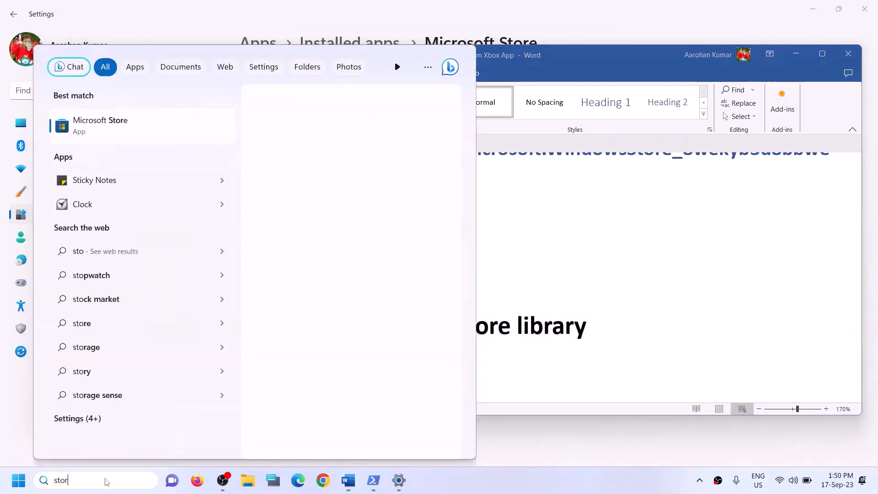
type("e")
key("ctrl+Tab")
key("ctrl+Tab")
key("ctrl+Tab")
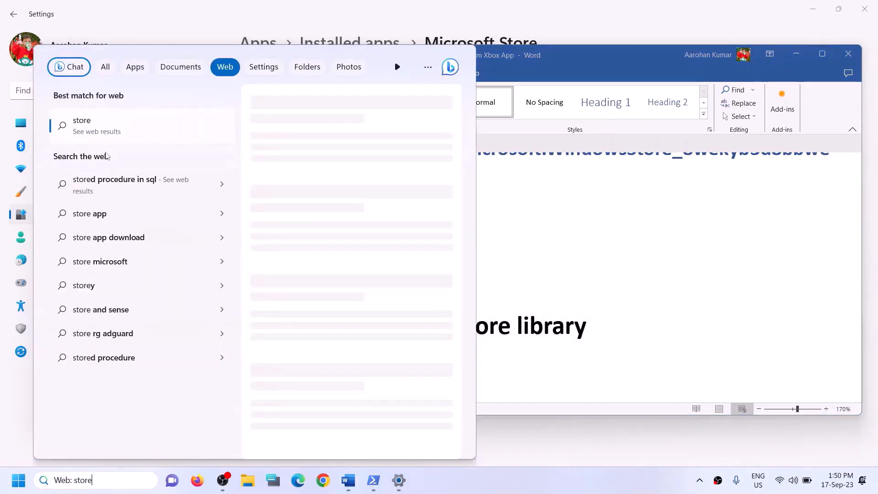
key("ctrl+a")
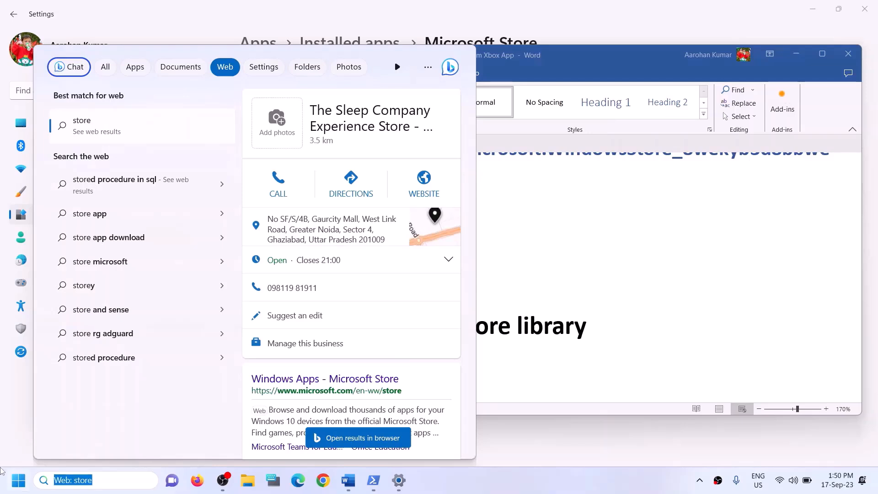
type("store")
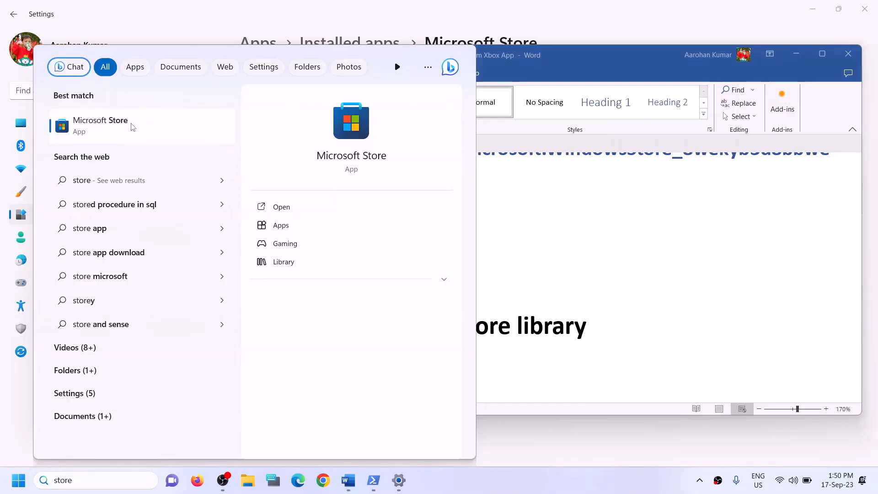
left_click(337, 138)
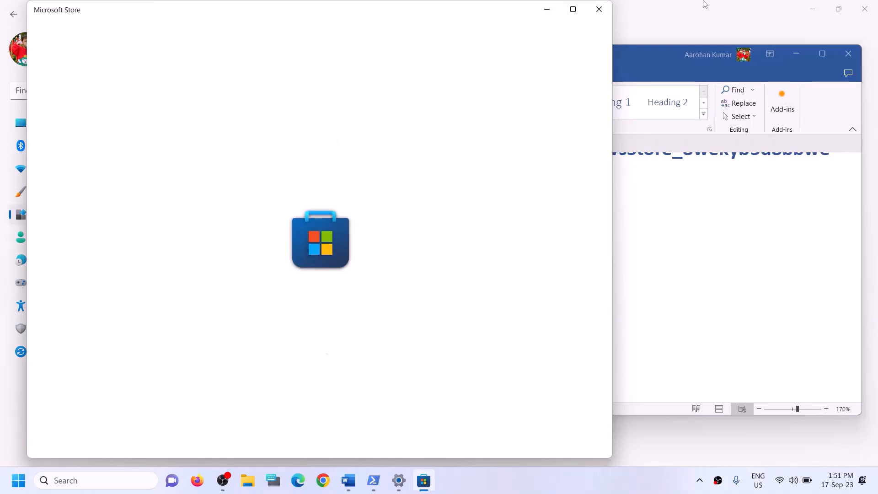
left_click(574, 10)
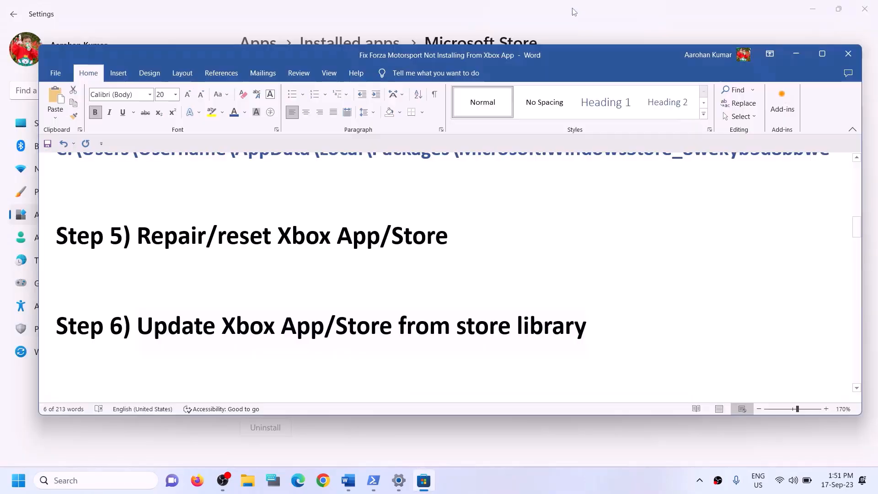
left_click(70, 482)
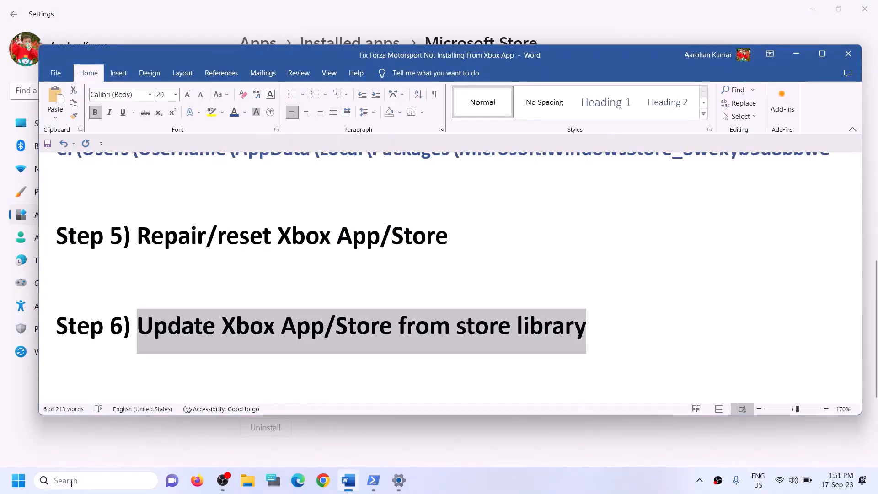
type("steam")
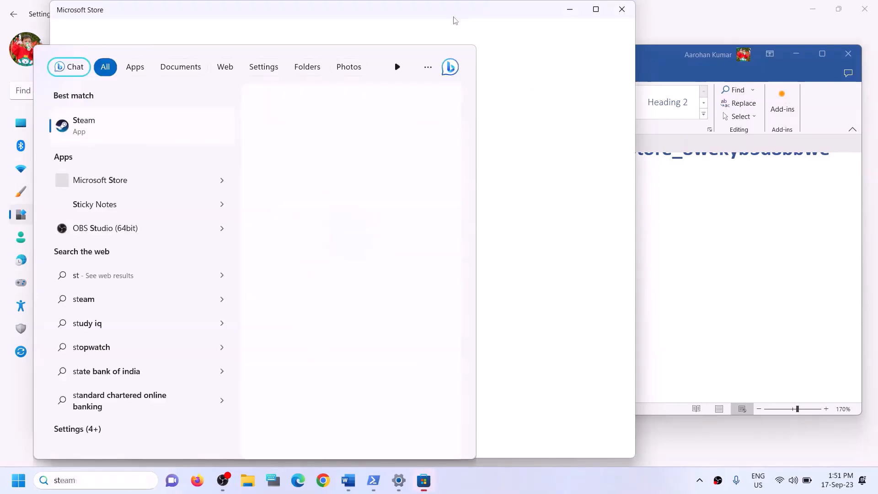
left_click(455, 21)
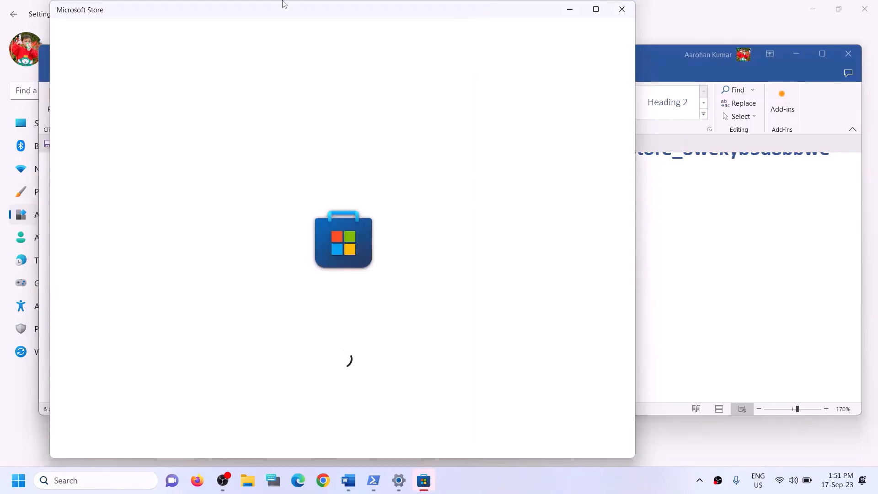
- Maximize Microsoft Store, check the updates and downloads in its Library, and close the Store
left_click(596, 9)
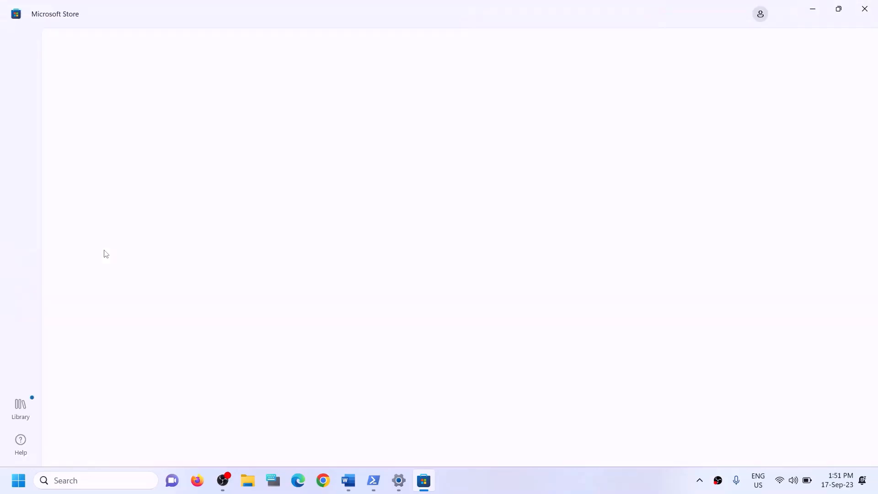
left_click(20, 415)
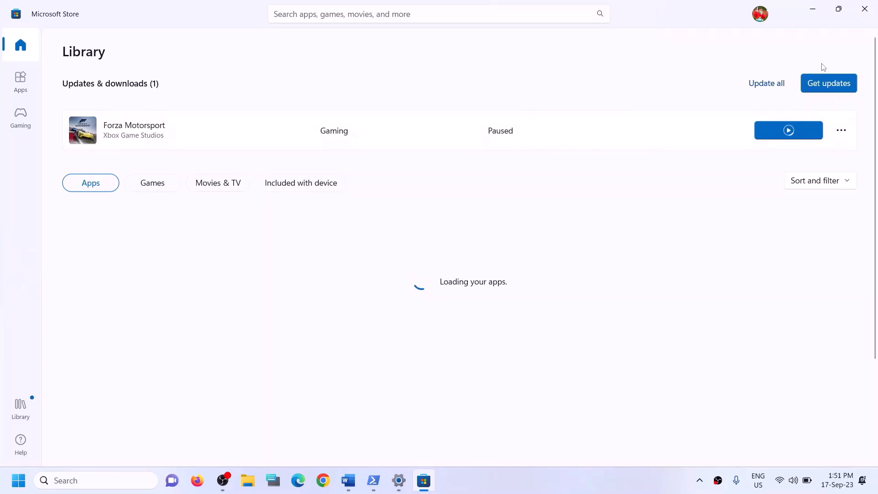
left_click(864, 14)
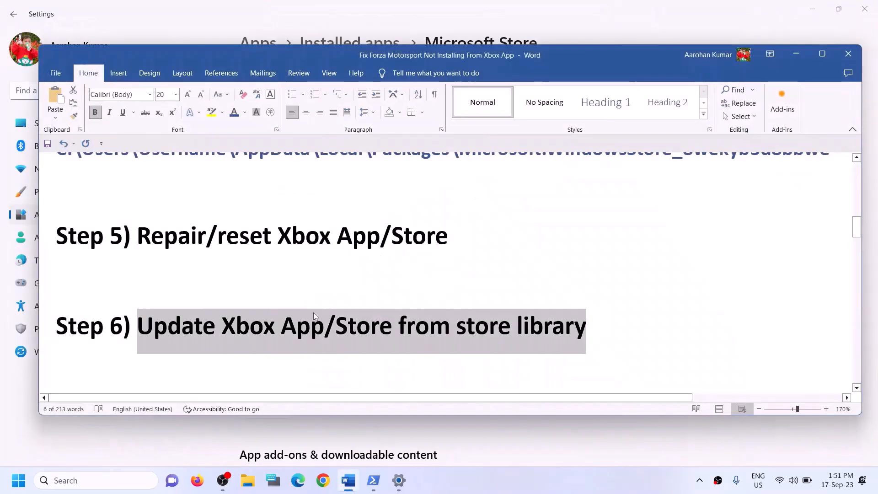
- In the Word document, highlight "Xbox identity provider and Gaming services" in the Step 7 heading
scroll(314, 315, "down", 2)
scroll(311, 314, "up", 1)
scroll(310, 315, "down", 1)
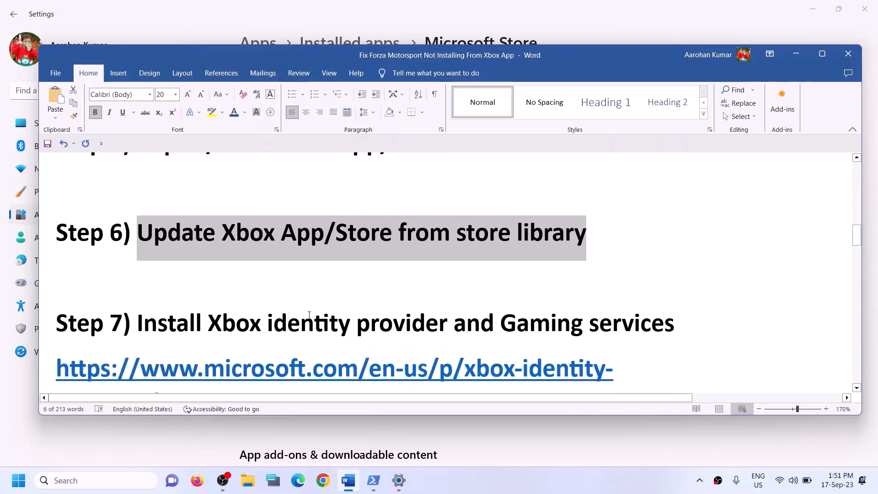
scroll(309, 316, "down", 1)
left_click_drag(206, 271, 674, 279)
- Select the Xbox Identity Provider link under the Step 7 heading and open that page in Chrome
scroll(666, 290, "down", 1)
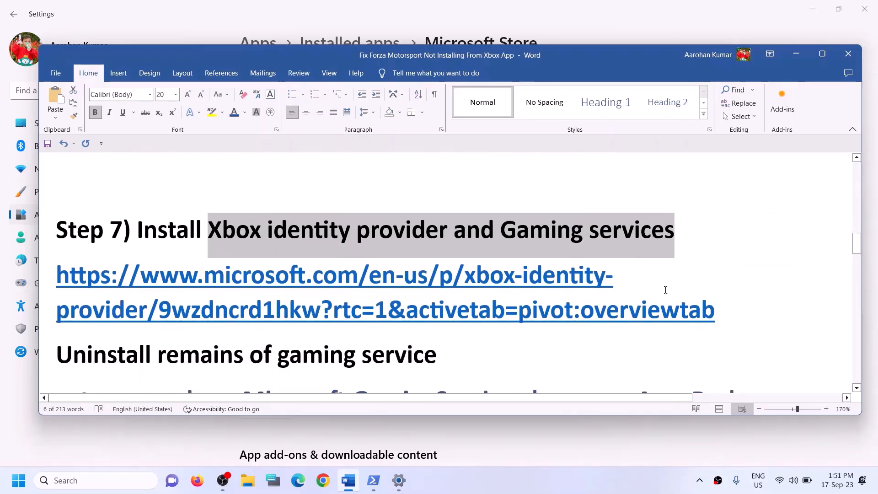
triple_click(693, 310)
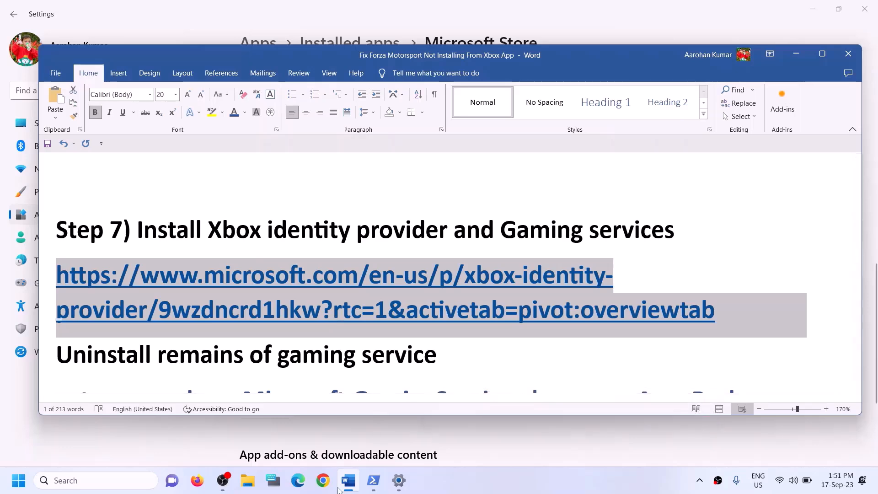
left_click(323, 480)
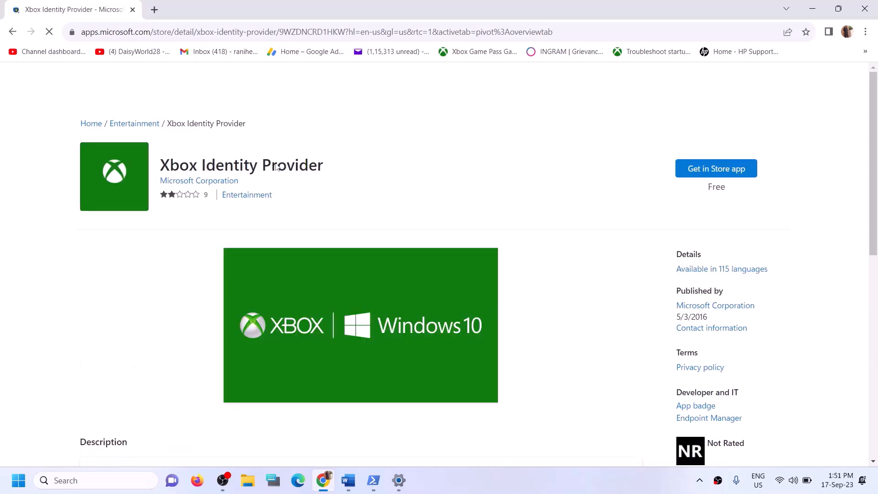
- Open the Xbox Identity Provider listing in Microsoft Store from its web page, check it, and close the Store window
left_click_drag(179, 165, 288, 176)
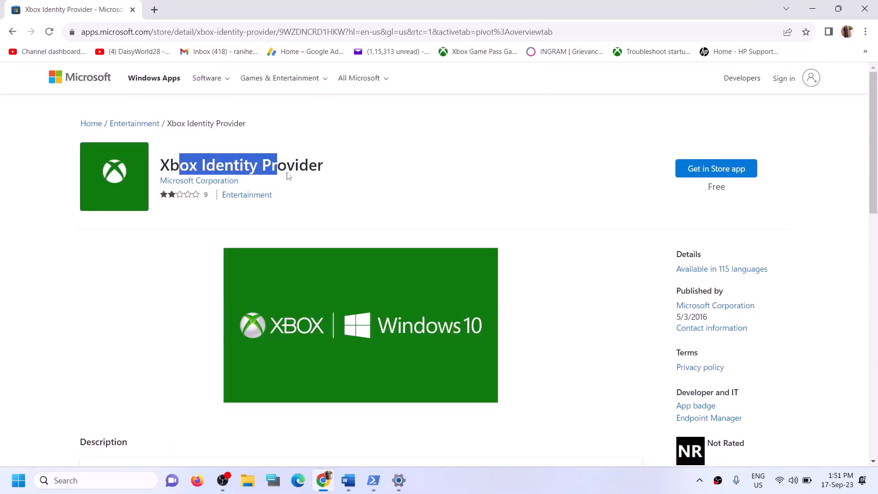
left_click(702, 179)
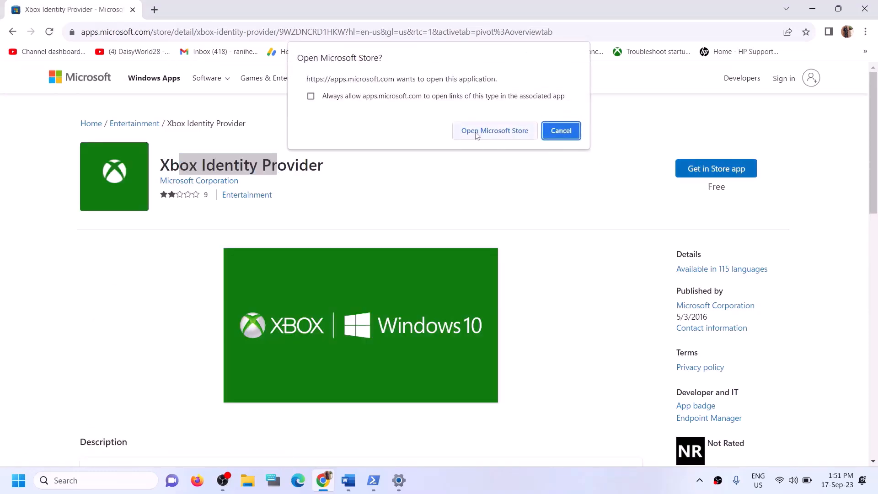
left_click(478, 136)
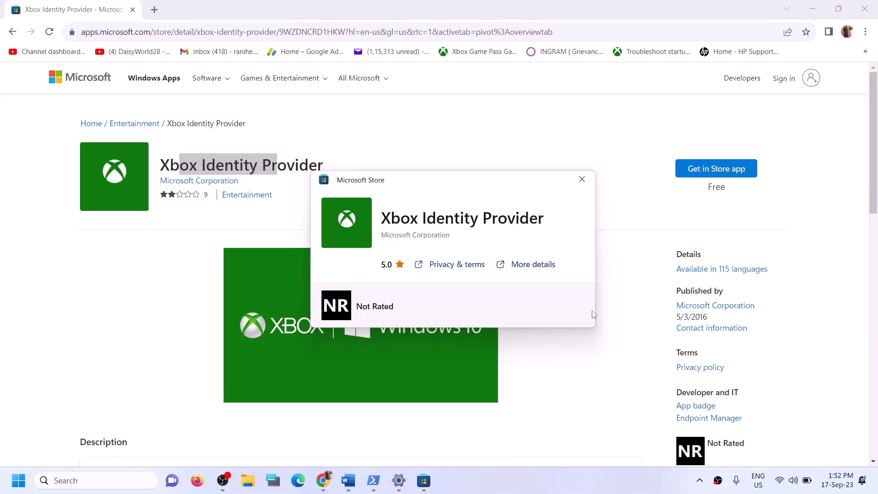
left_click(583, 179)
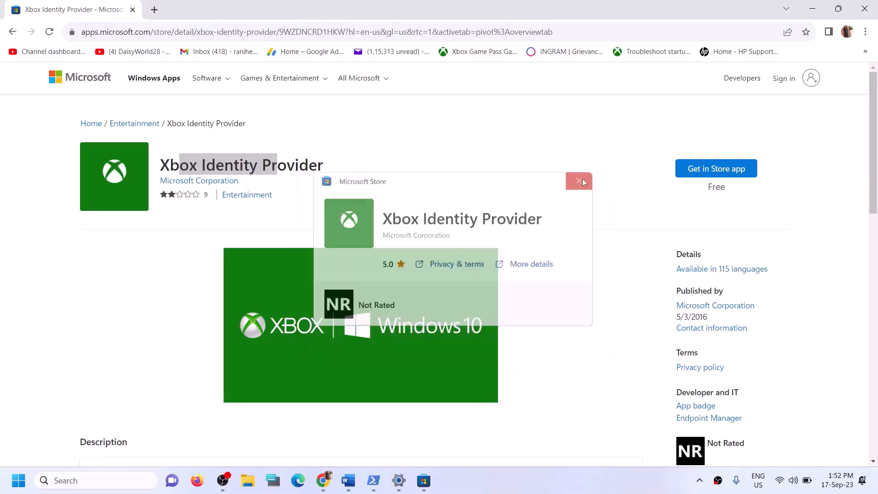
- In the Word document, copy the get-appxpackage command under "Uninstall remains of gaming service"
left_click(356, 489)
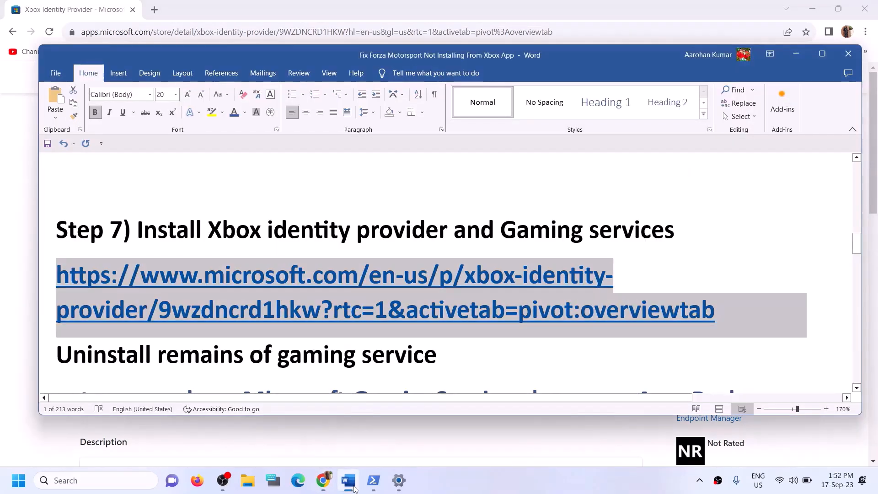
scroll(337, 367, "down", 3)
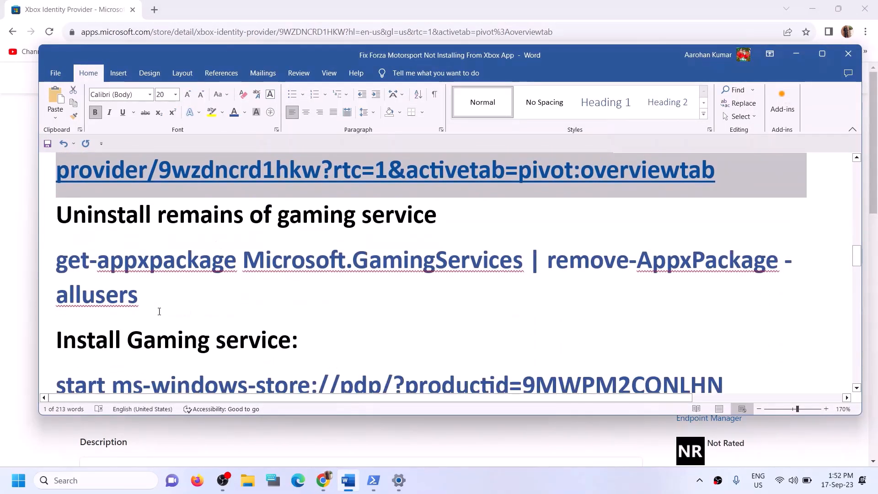
left_click_drag(170, 288, 77, 280)
right_click(77, 281)
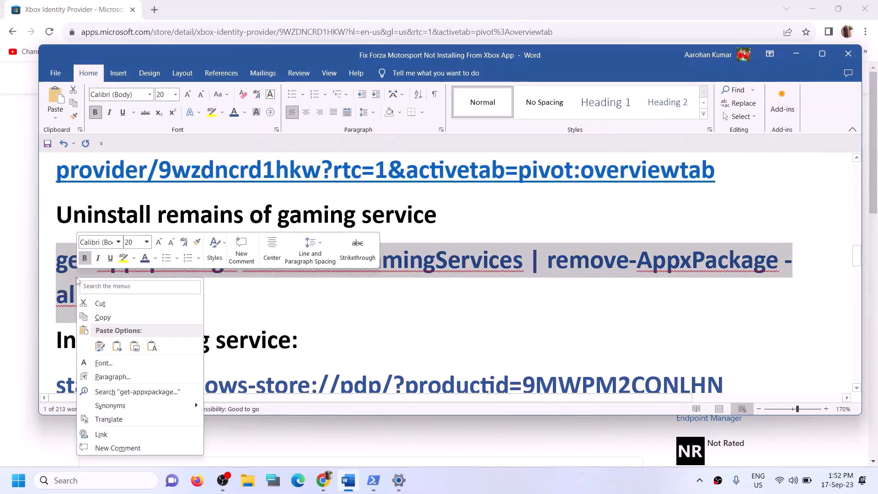
left_click(104, 318)
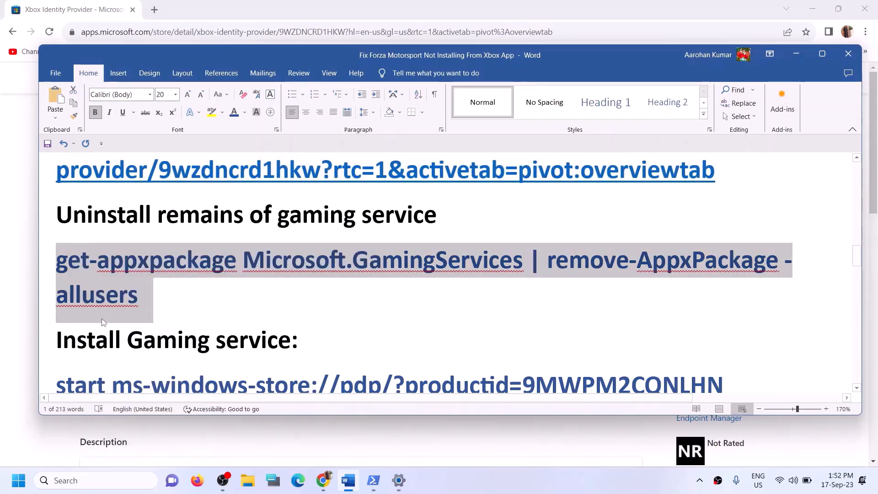
- Search Windows for "powershell", launch it as administrator, and run the copied get-appxpackage Microsoft.GamingServices | remove-AppxPackage -allusers command
left_click(122, 478)
type("powe")
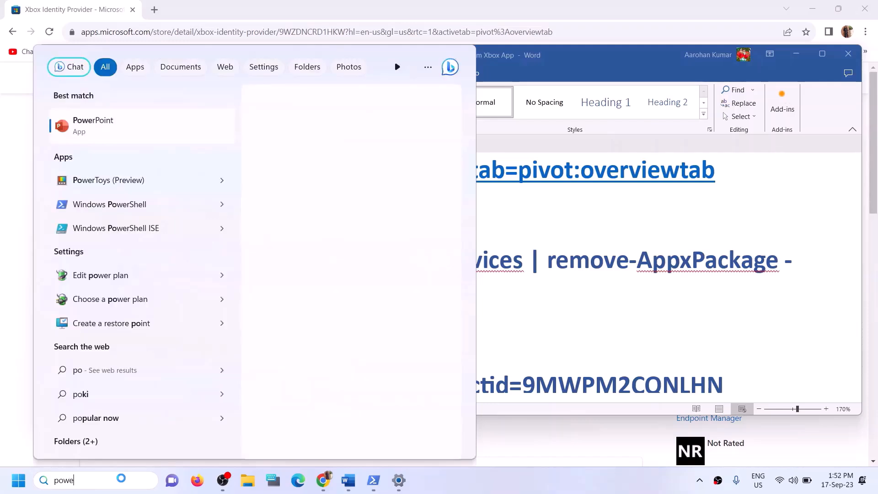
type("rshell")
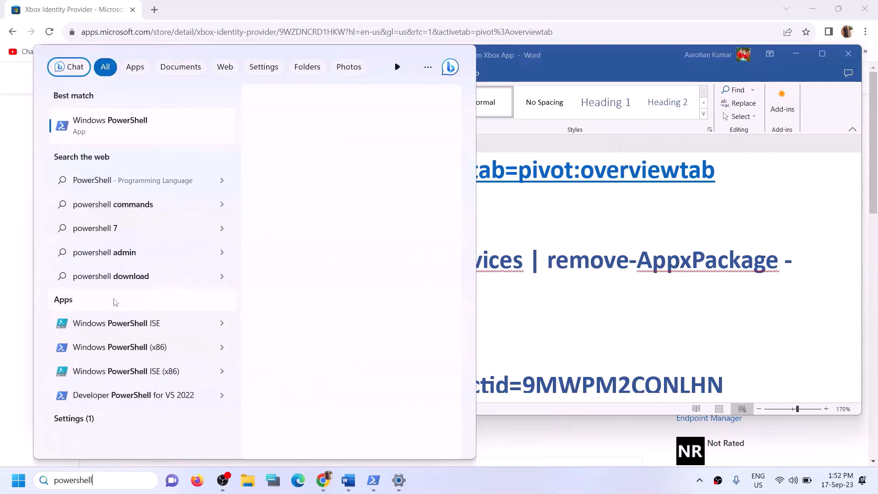
right_click(224, 140)
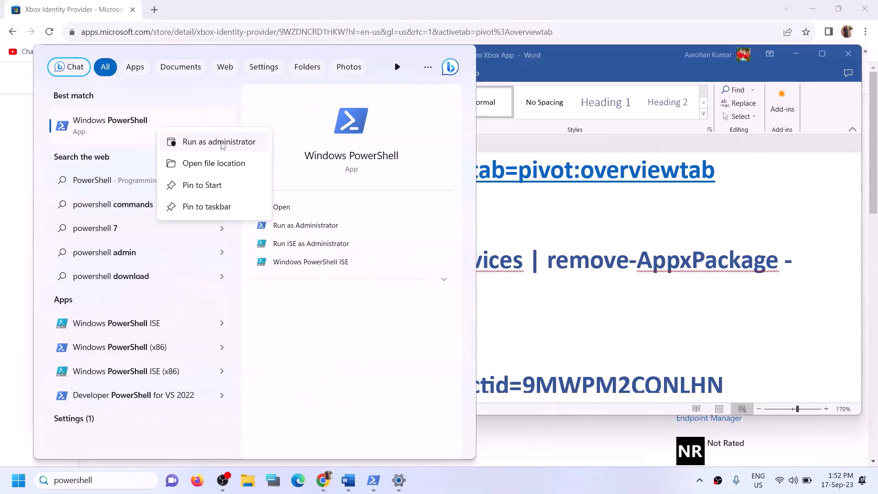
left_click(226, 143)
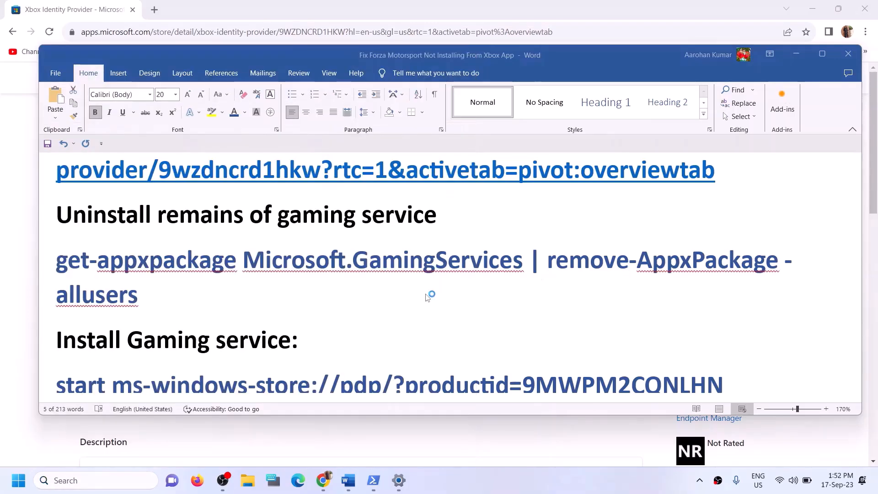
left_click(362, 329)
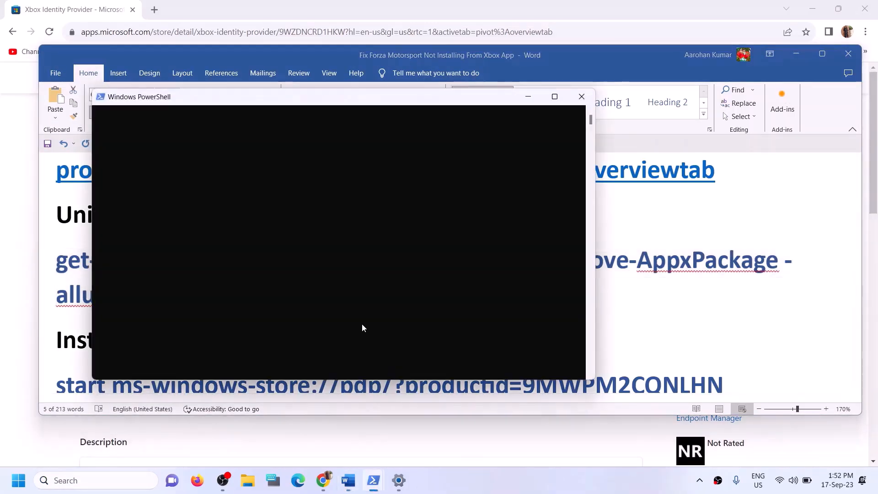
key("ctrl+v")
key("Return")
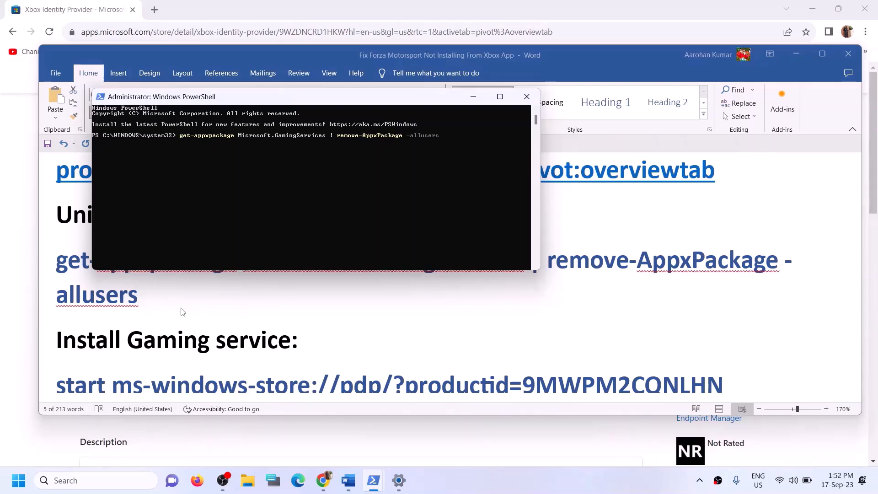
- Copy "start ms-windows-store://pdp/?productid=9MWPM2CQNLHN" from the Word document and run it in PowerShell
key("alt+Tab")
scroll(231, 311, "down", 3)
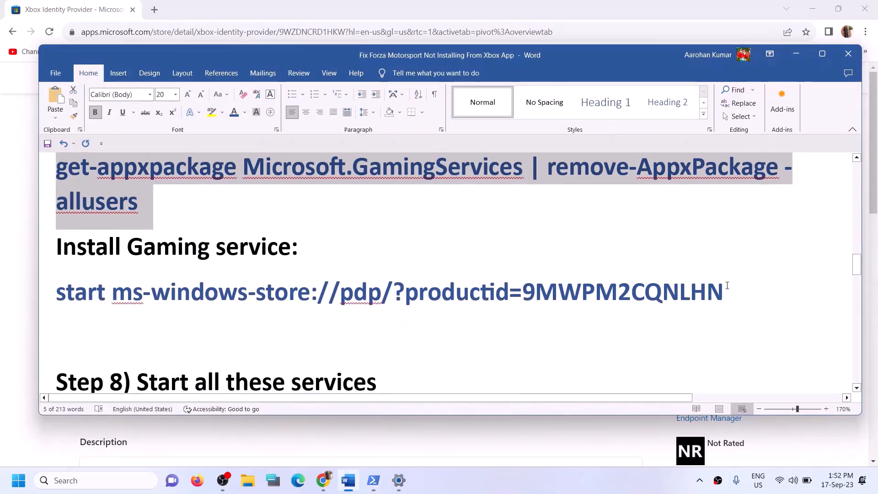
left_click_drag(727, 286, 56, 294)
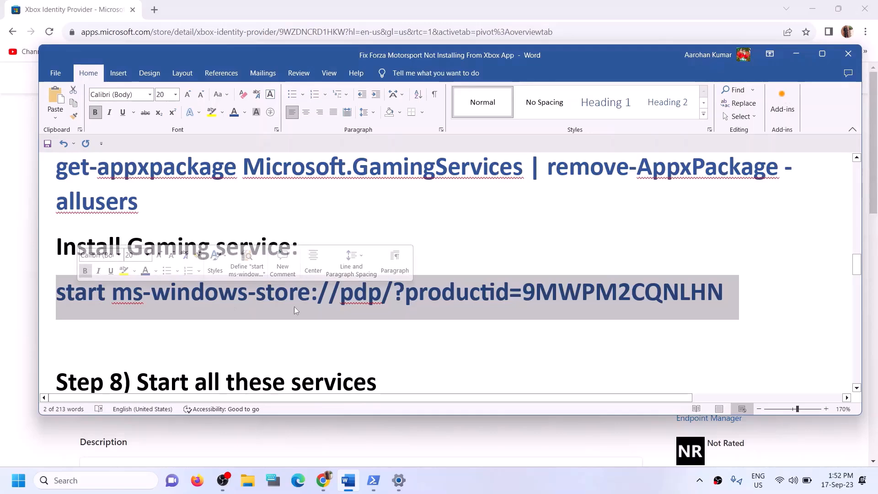
key("alt+Tab")
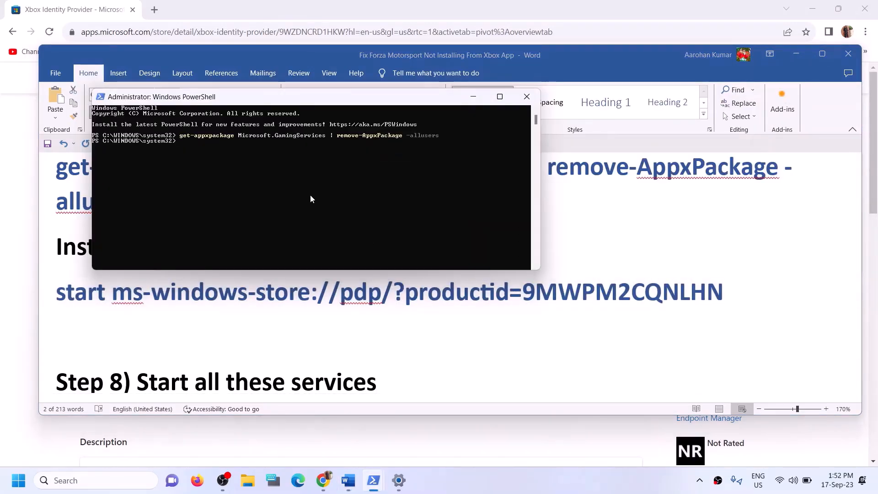
key("ctrl+v")
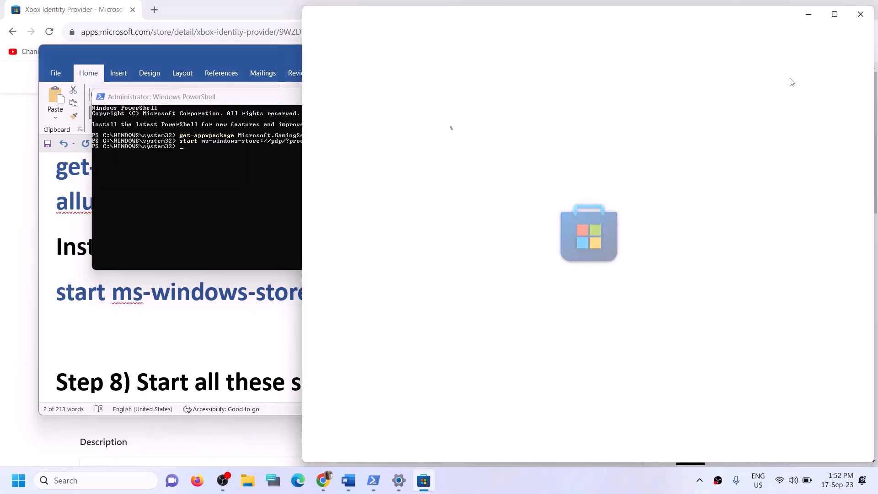
- Maximize Microsoft Store and start installing Gaming Services
left_click(839, 16)
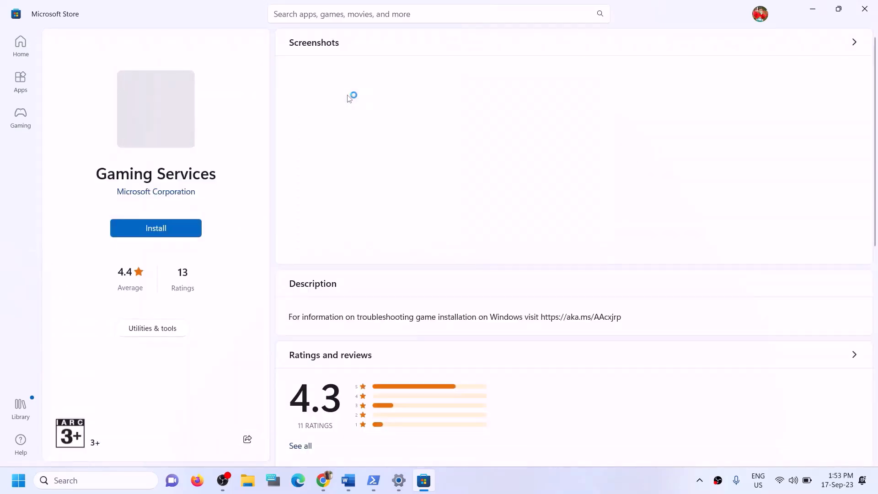
left_click(167, 232)
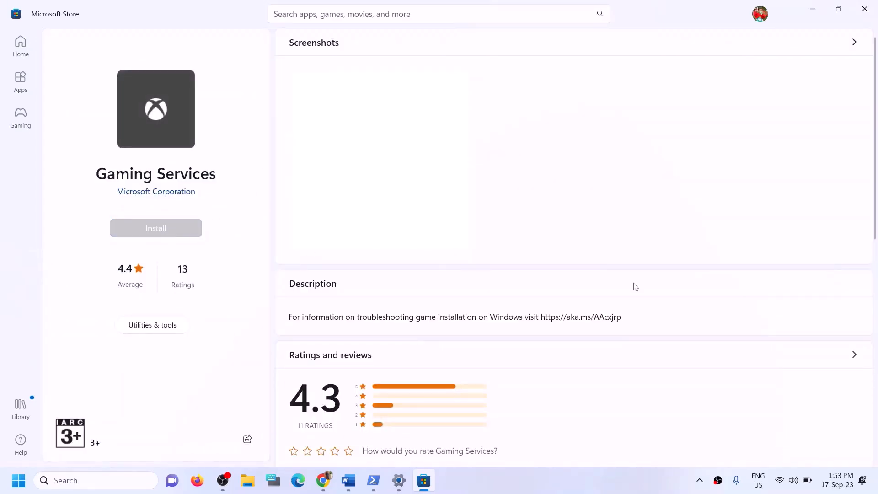
left_click(377, 334)
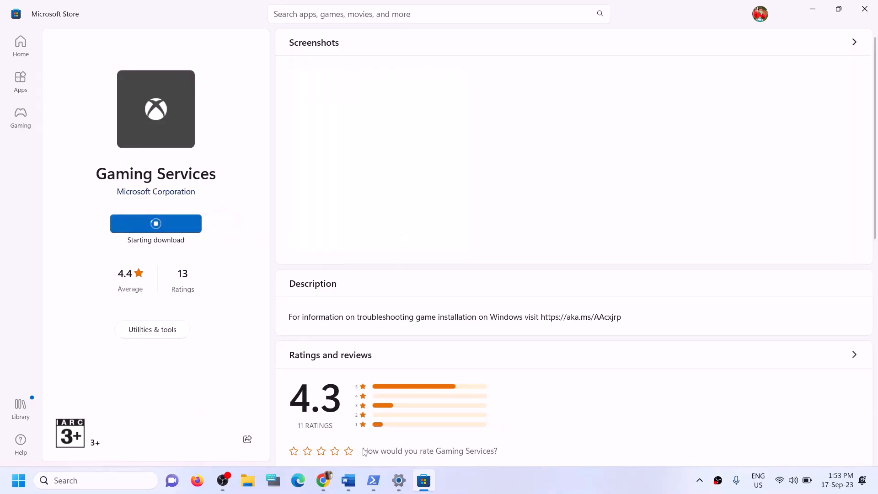
- Return to the Word document and highlight "Start all these services" in the Step 8 heading
left_click(348, 480)
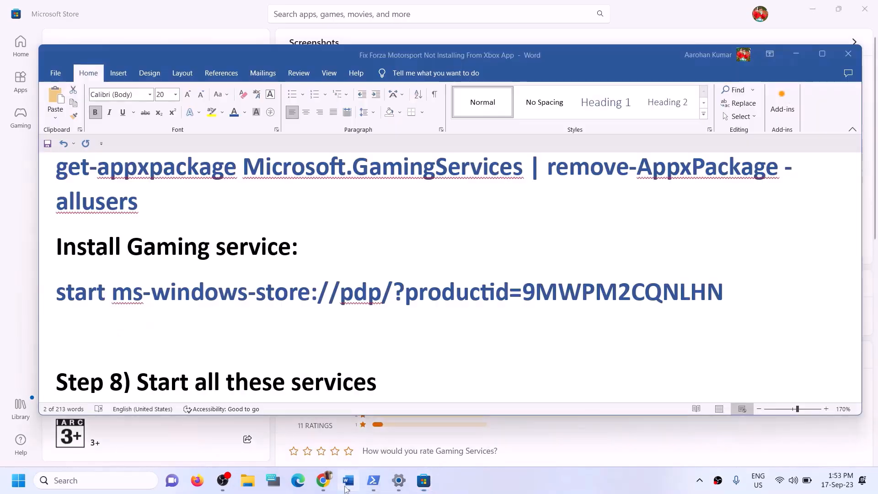
scroll(358, 356, "down", 5)
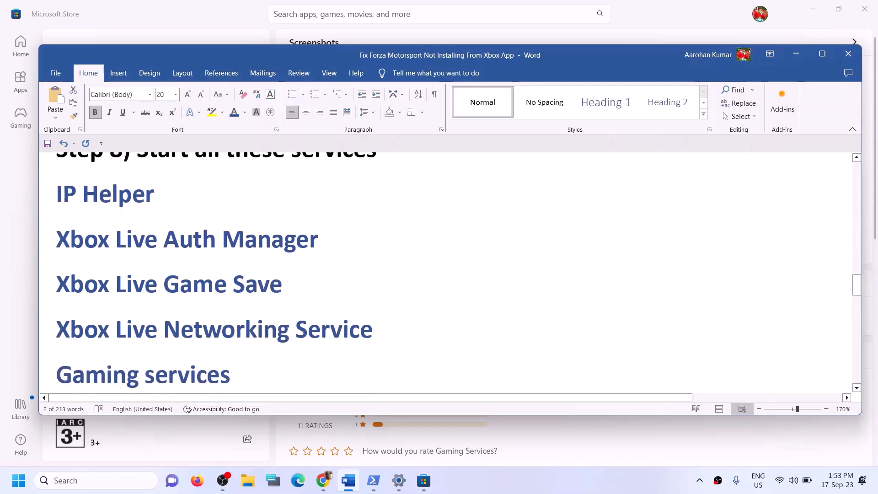
left_click_drag(130, 193, 451, 208)
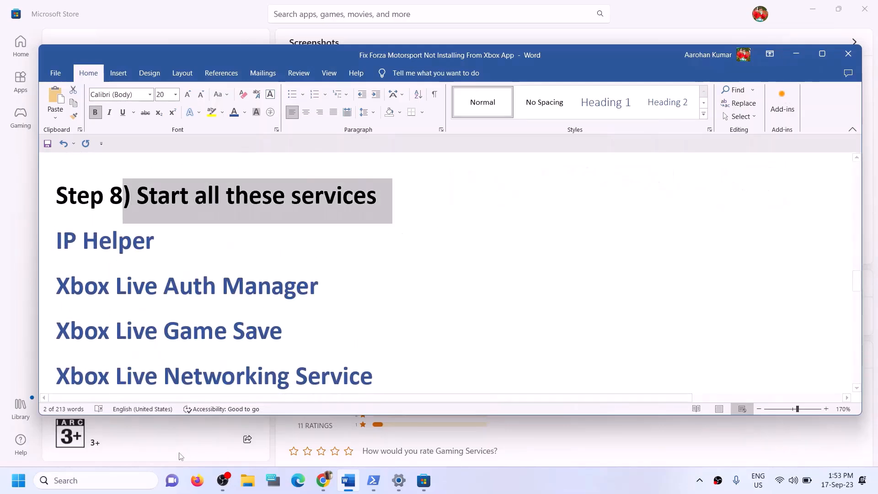
- Search Windows for "services" and launch the Services app
left_click(114, 484)
type("serv")
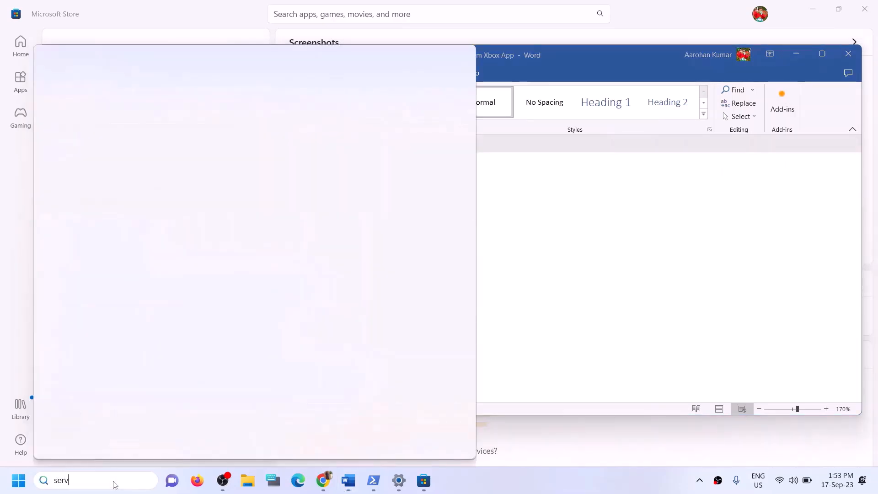
type("ices")
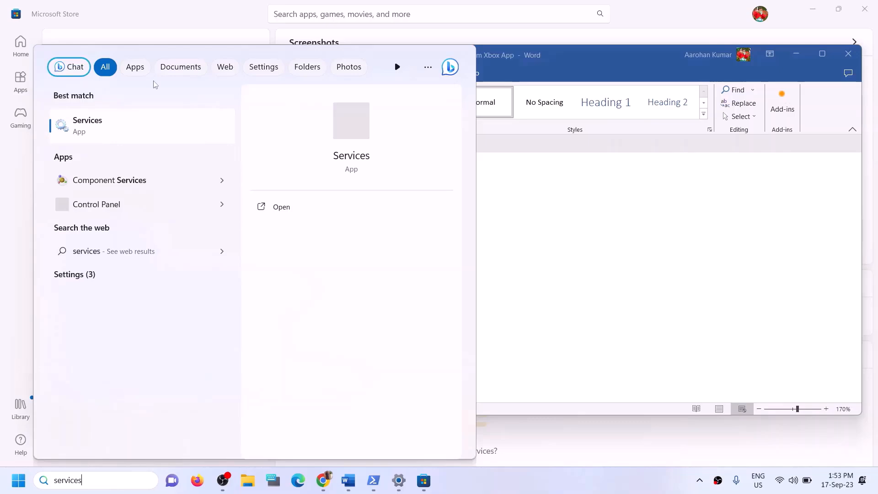
left_click(96, 126)
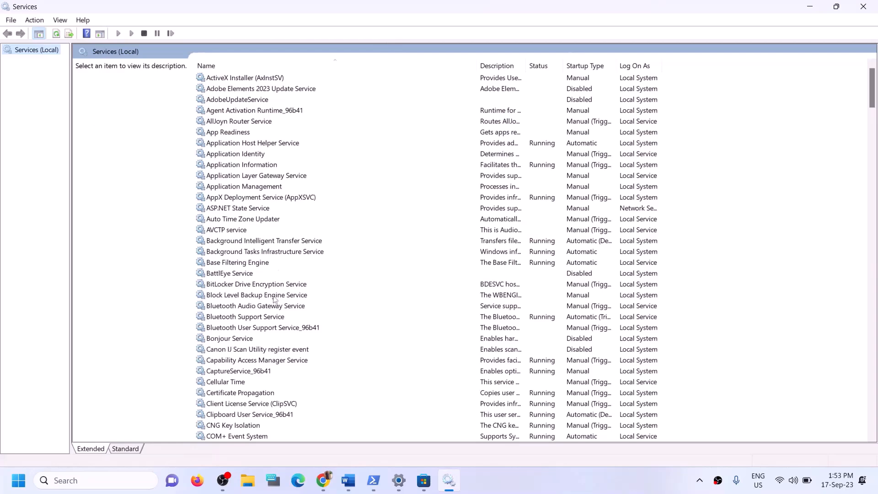
- Find the IP Helper service, set its startup type to Automatic, apply the setting, and close its properties
left_click(275, 297)
key("i")
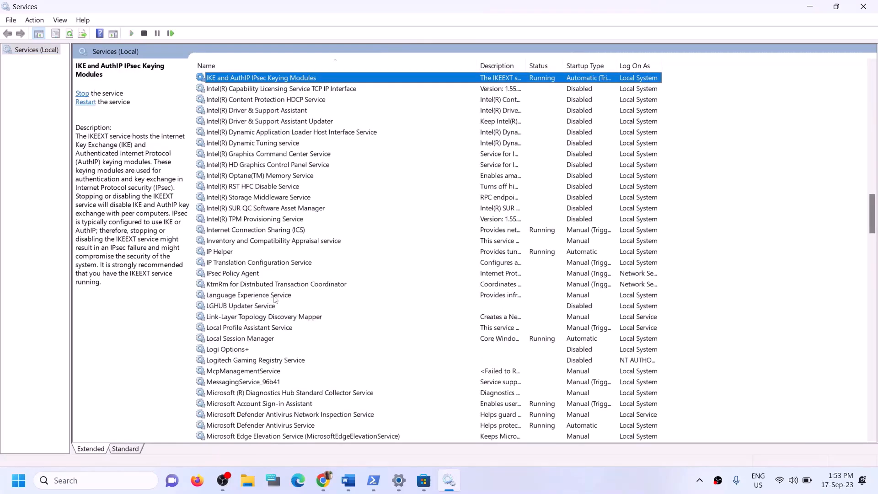
left_click(220, 254)
double_click(232, 255)
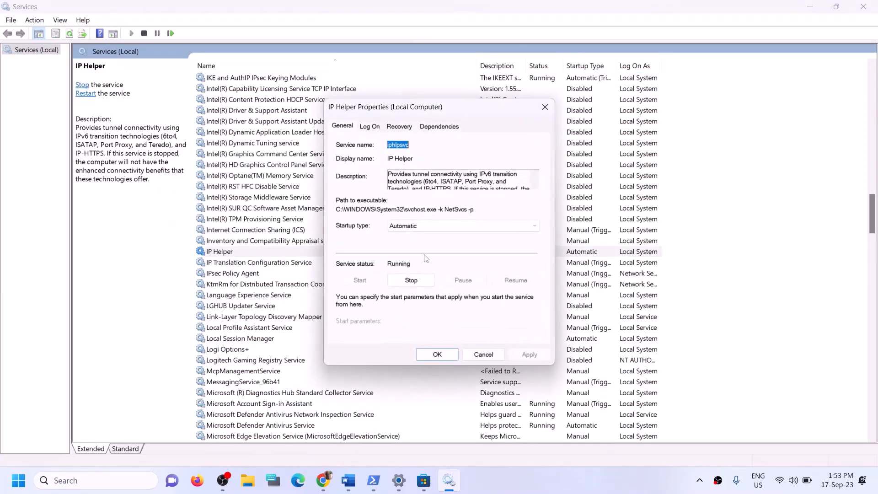
left_click(422, 228)
left_click(399, 250)
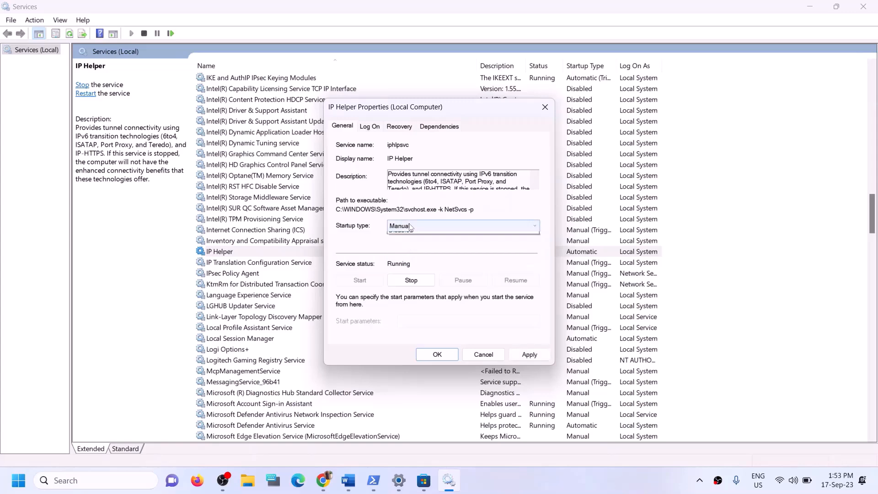
left_click(462, 226)
left_click(464, 243)
left_click(522, 356)
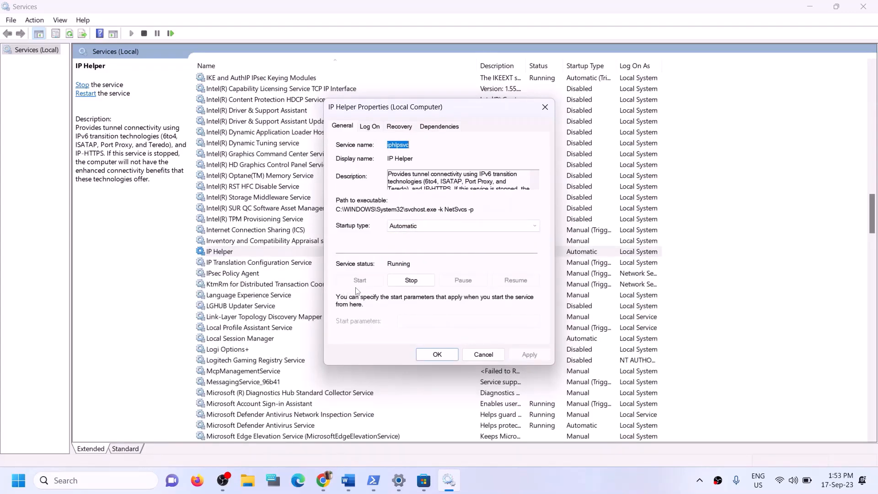
left_click(435, 354)
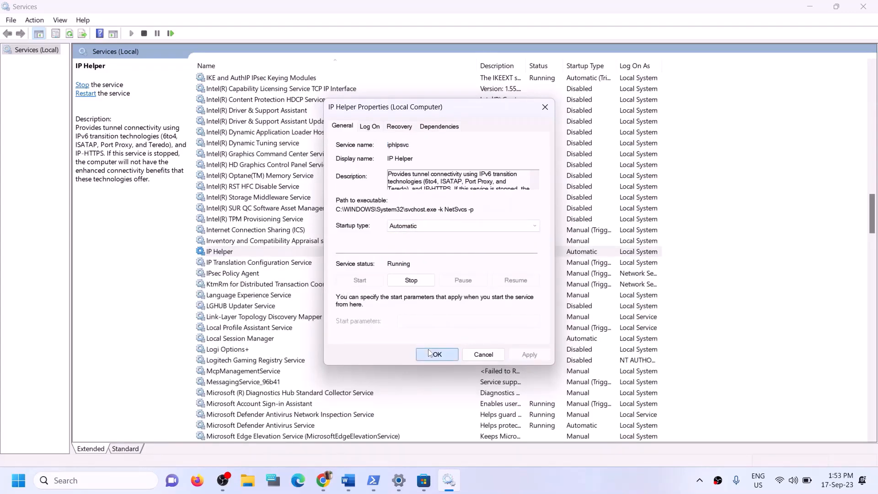
- Find the Xbox Accessory Management Service, set its startup type to Automatic, apply the setting, and close its properties
left_click(294, 352)
key("x")
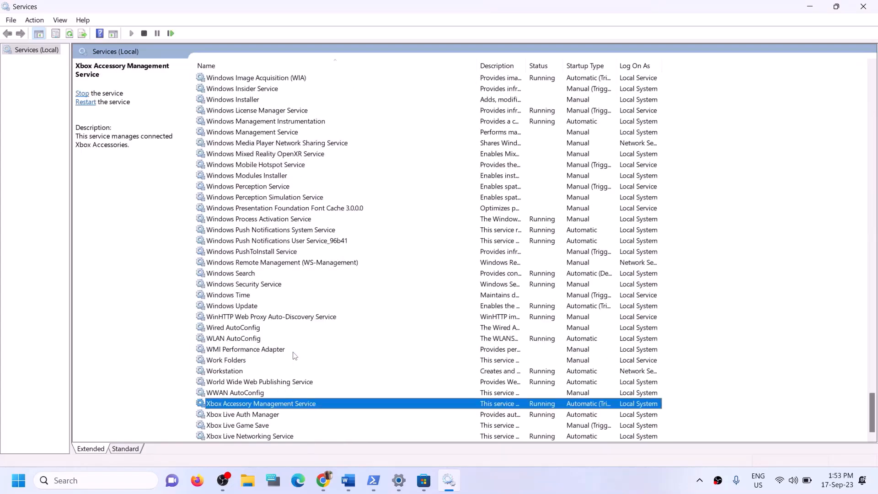
double_click(301, 405)
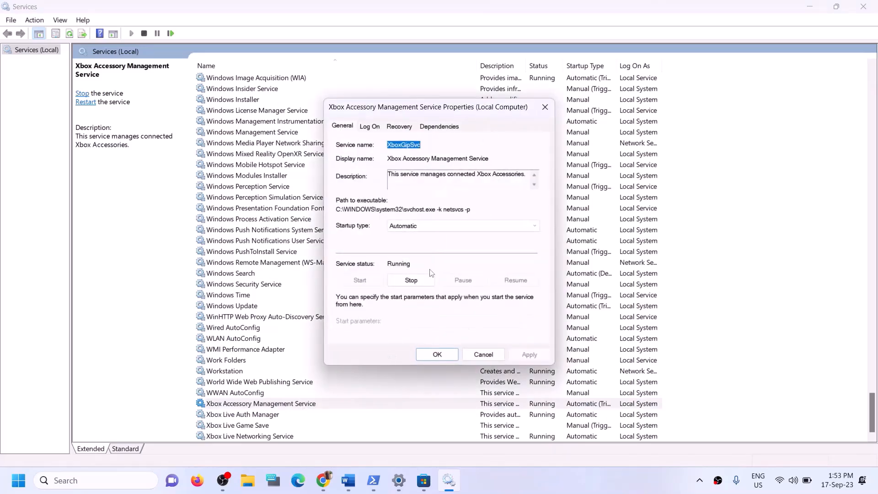
left_click(438, 228)
left_click(434, 235)
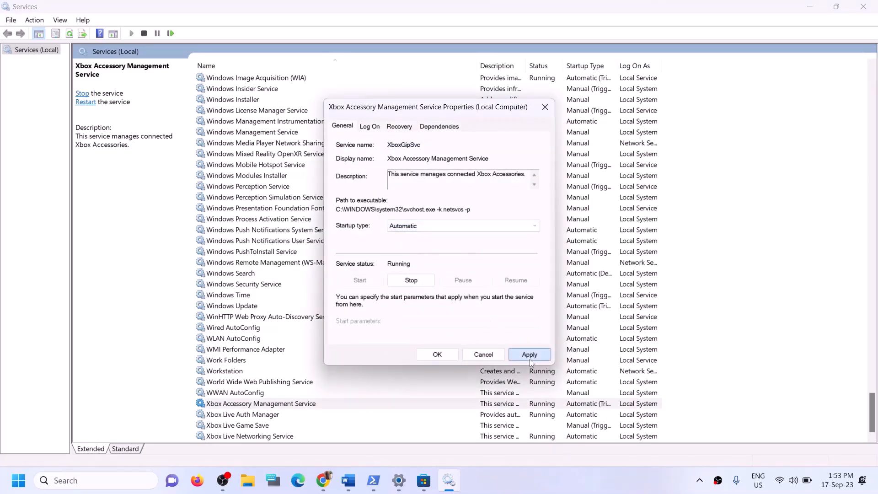
left_click(529, 354)
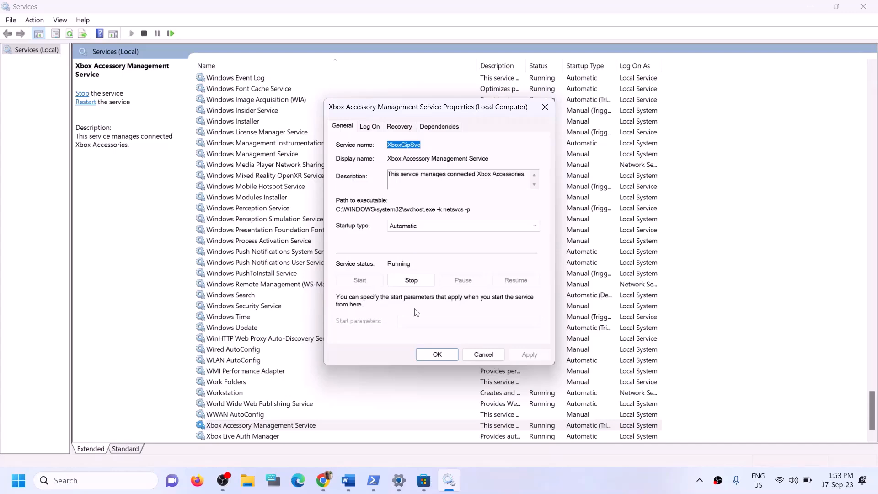
left_click(437, 355)
- Set the Xbox Live Auth Manager service's startup type to Automatic, apply the setting, and close its properties
scroll(258, 419, "down", 1)
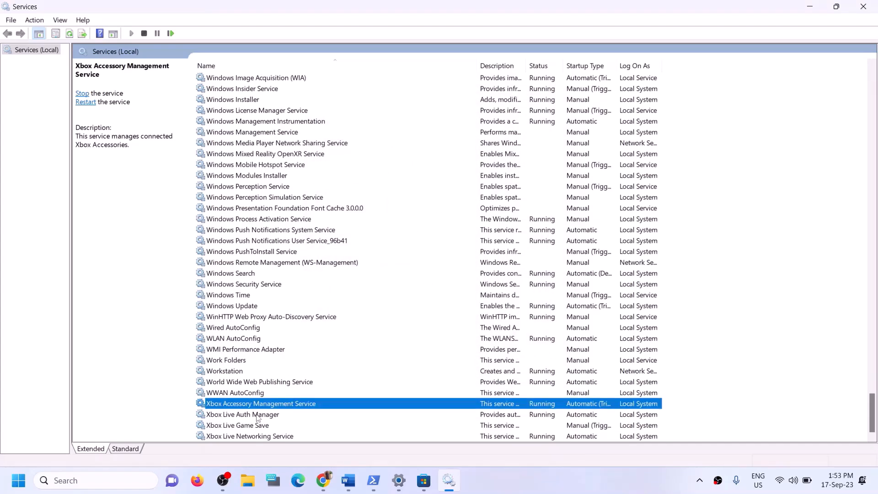
double_click(258, 417)
left_click(462, 225)
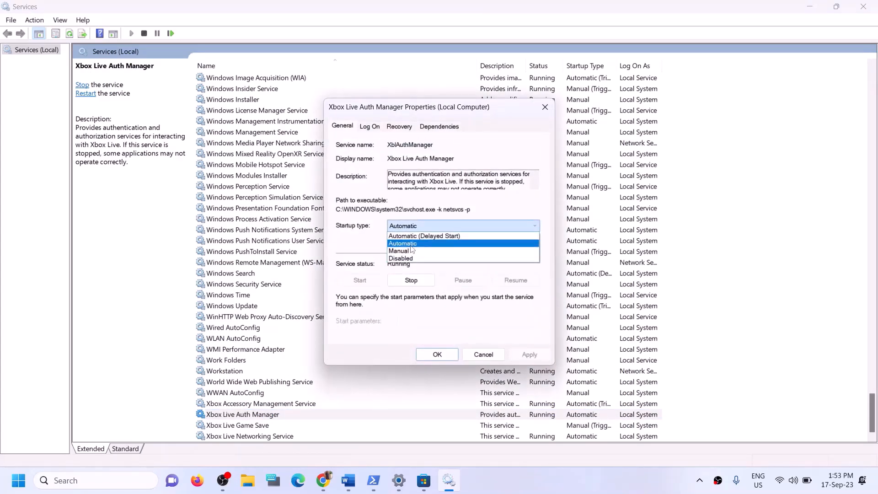
left_click(410, 247)
key("alt+a")
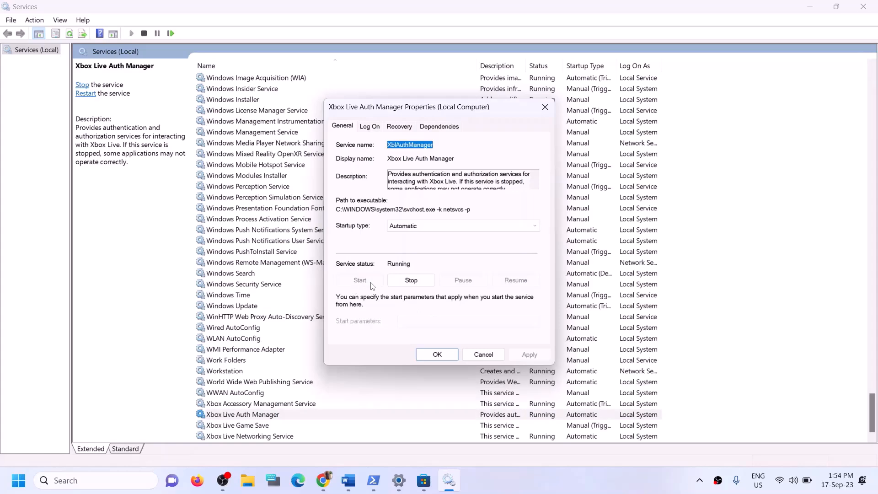
left_click(446, 357)
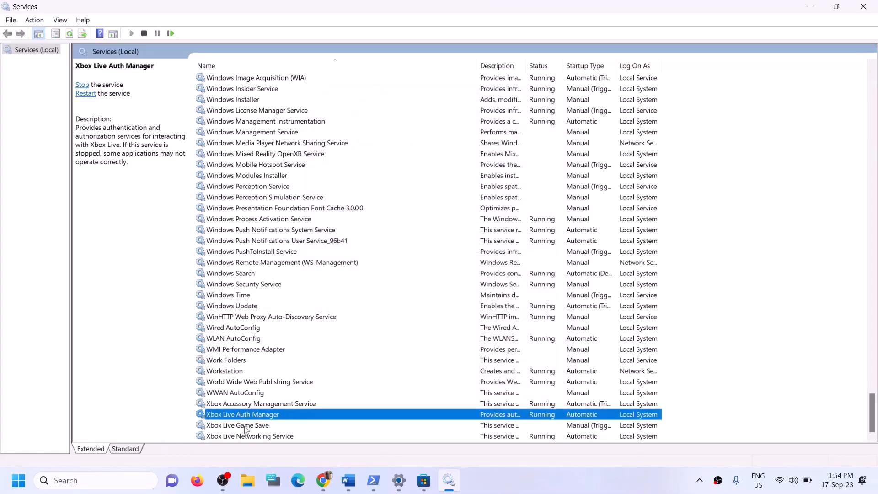
- Set the Xbox Live Game Save service's startup type to Automatic, apply it, start the service, and close its properties
double_click(245, 426)
left_click(433, 226)
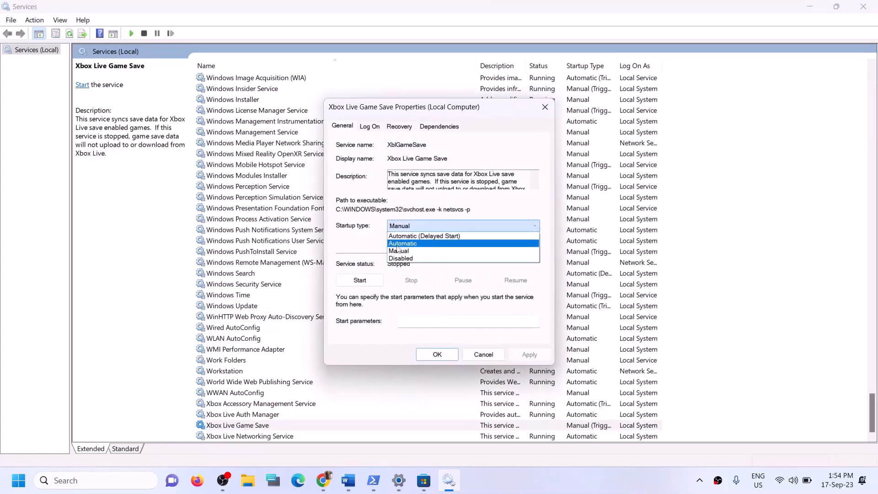
left_click(398, 247)
left_click(530, 355)
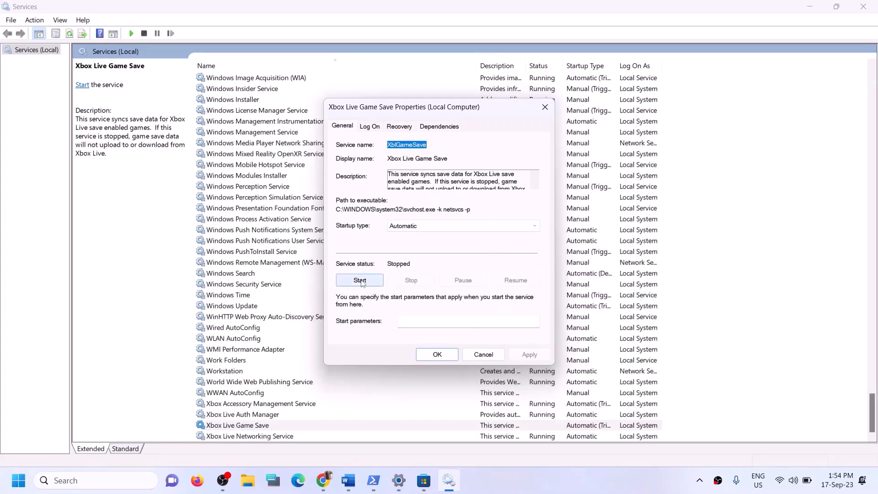
left_click(361, 281)
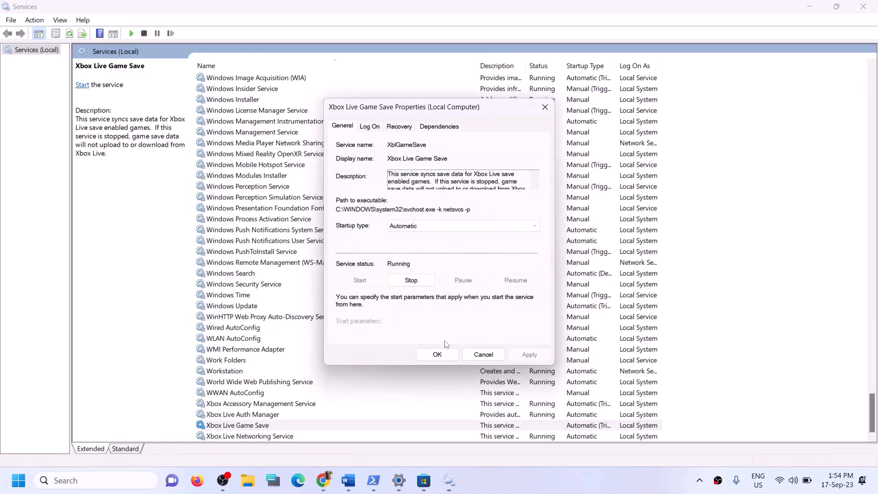
left_click(436, 358)
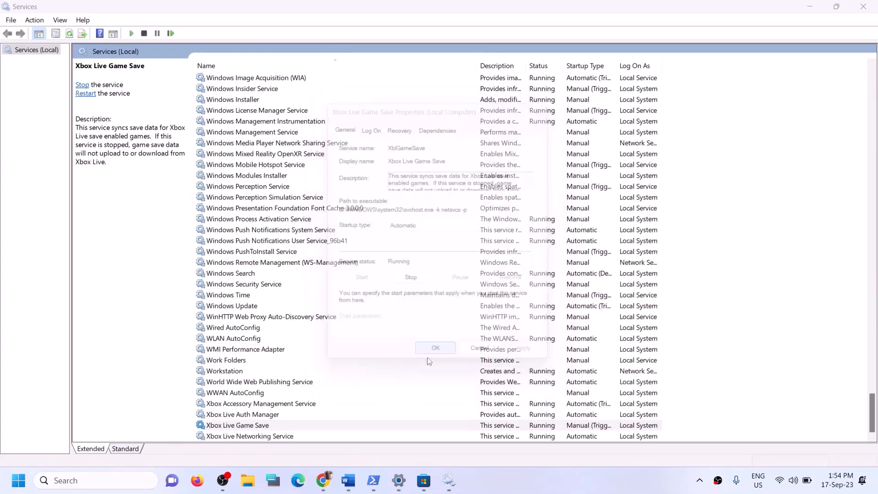
- Set the Xbox Live Networking Service's startup type to Automatic, apply the setting, and close its properties
double_click(257, 436)
left_click(433, 226)
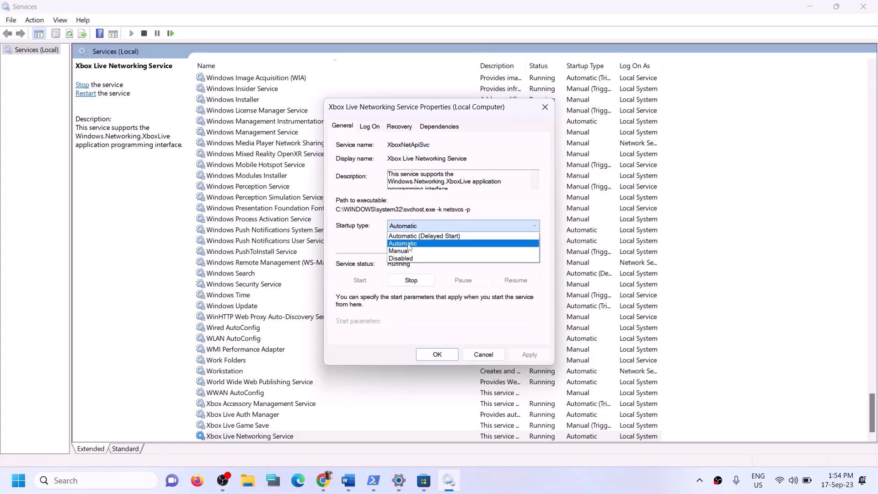
left_click(419, 241)
left_click(529, 355)
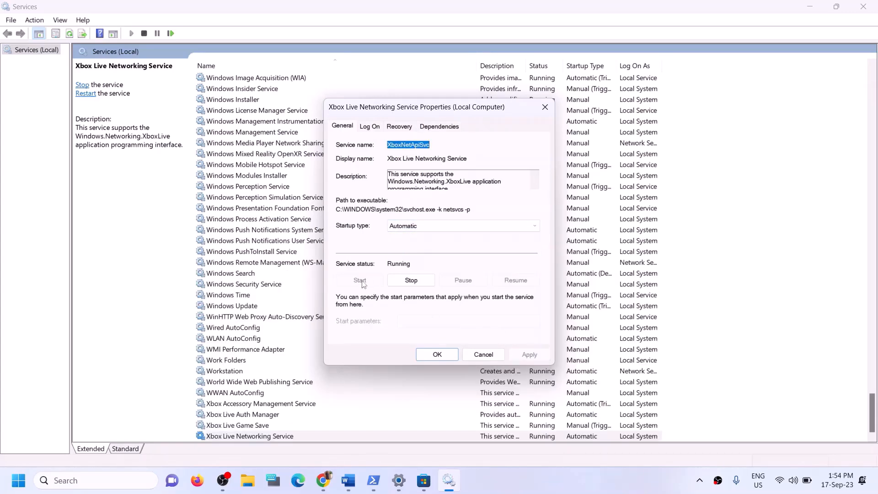
left_click(429, 355)
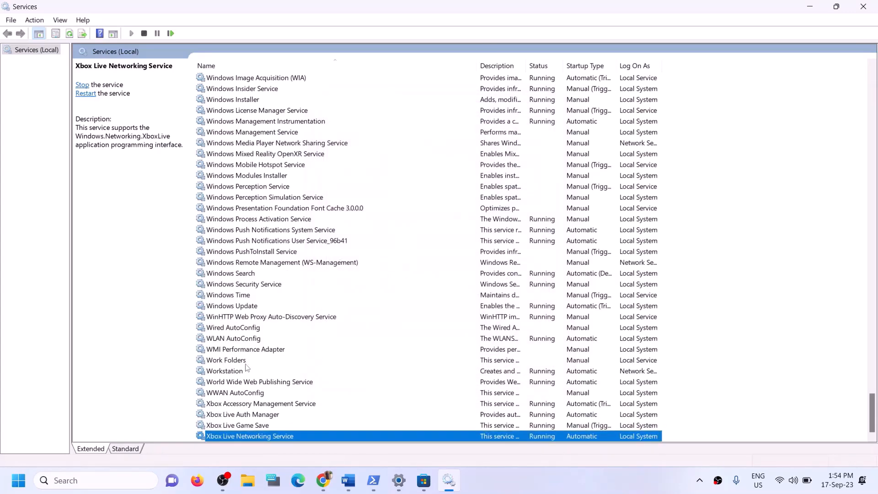
- Set the Windows Update service's startup type to Automatic, apply the setting, and close its properties
left_click(328, 307)
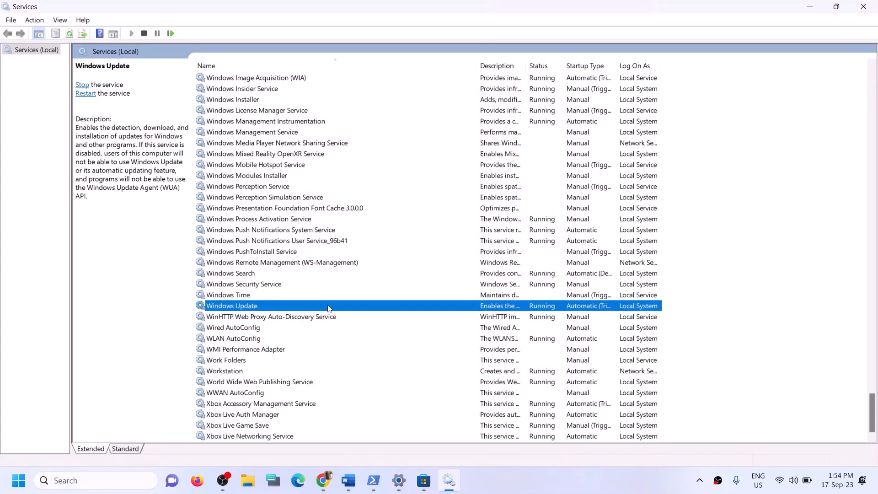
double_click(357, 309)
left_click(437, 226)
left_click(419, 242)
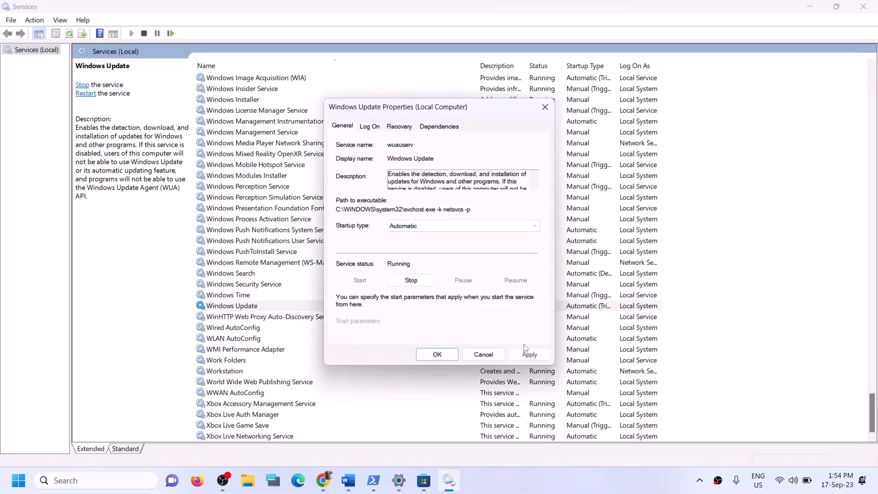
left_click(530, 355)
left_click(435, 356)
- Find the two Gaming Services entries in the service list and check the running status of each
left_click(298, 243)
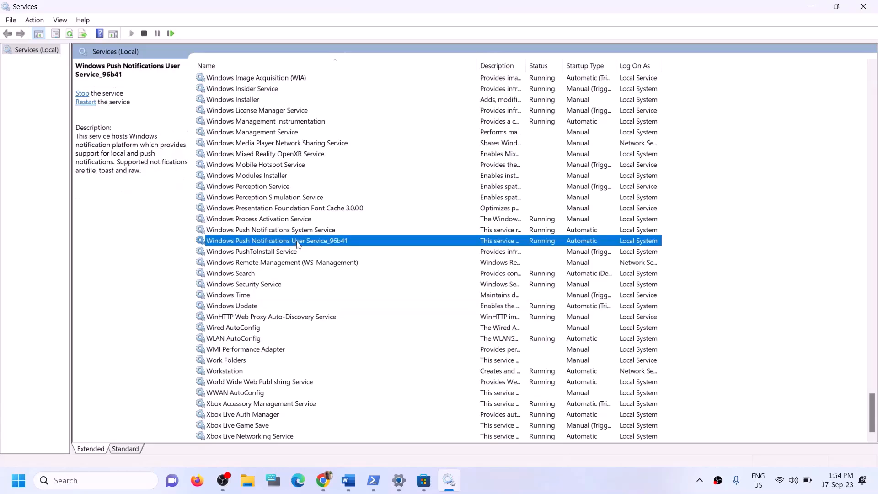
key("g")
scroll(353, 241, "up", 3)
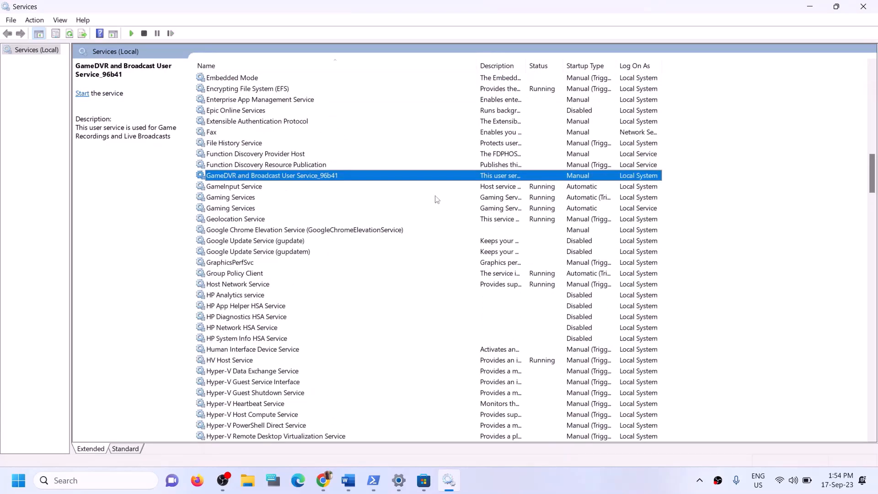
left_click(531, 200)
left_click(531, 210)
left_click(531, 202)
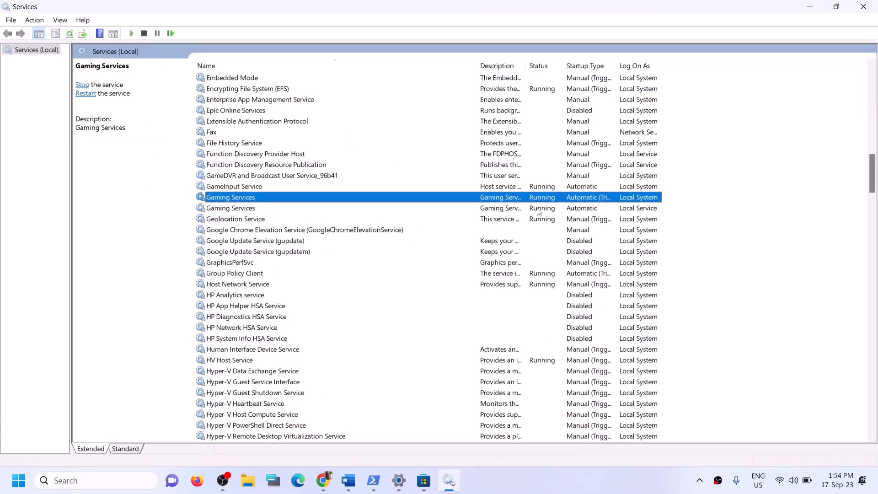
left_click(539, 209)
left_click(538, 204)
left_click(535, 210)
left_click(538, 202)
right_click(538, 202)
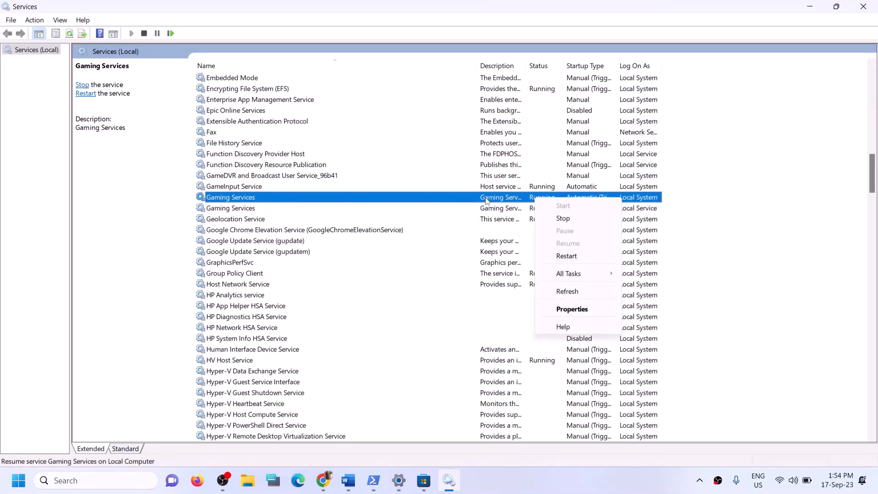
left_click(551, 198)
left_click(547, 212)
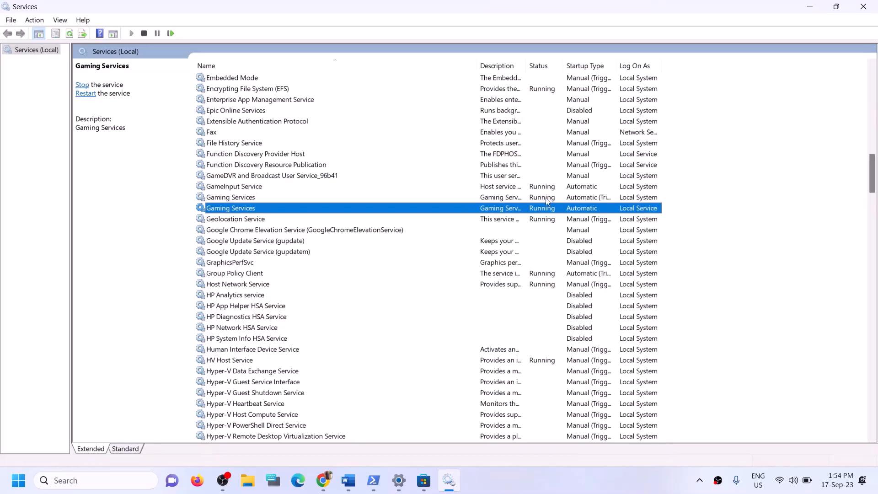
- Stop both Gaming Services entries, one after the other
left_click(545, 200)
right_click(541, 199)
left_click(568, 219)
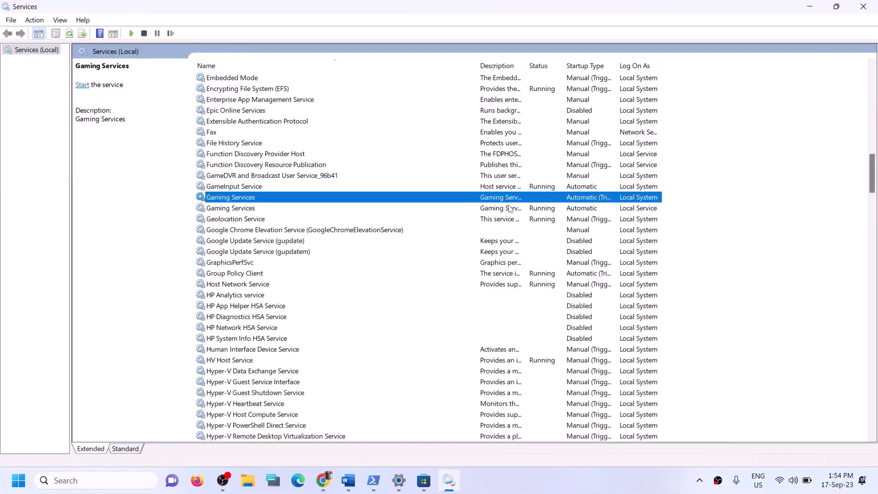
left_click(512, 210)
right_click(513, 209)
left_click(549, 229)
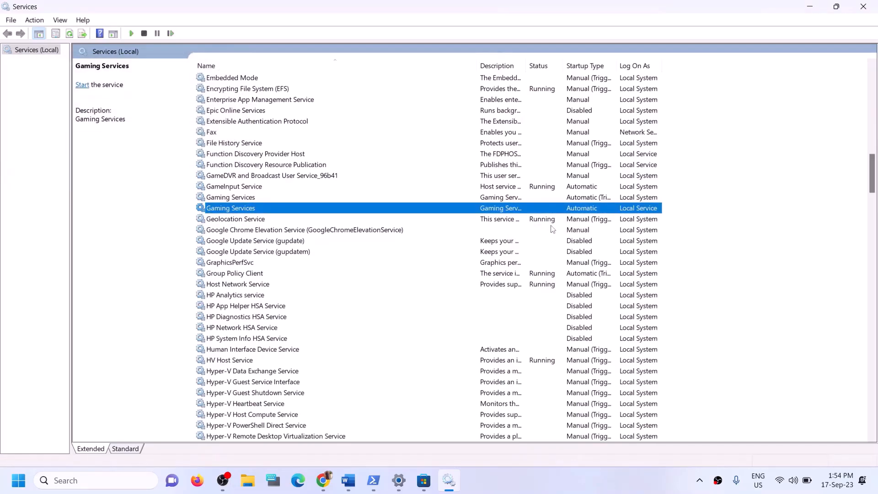
left_click(483, 200)
right_click(501, 200)
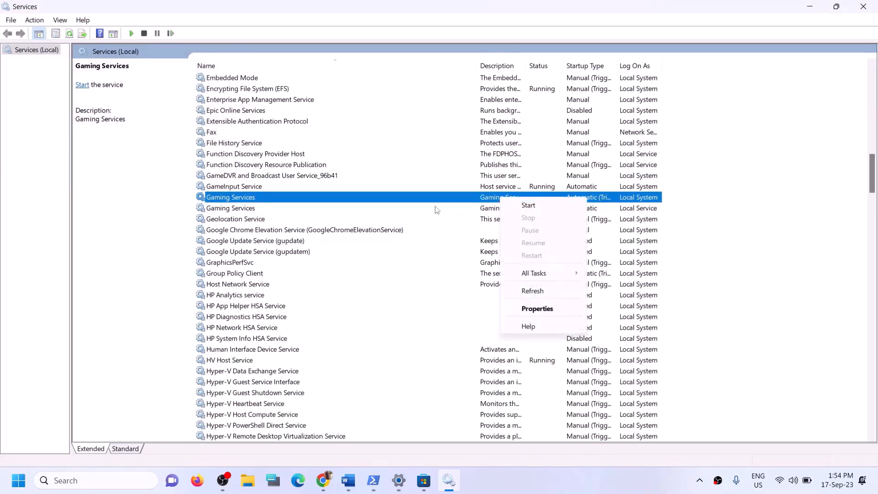
left_click(246, 209)
left_click(246, 201)
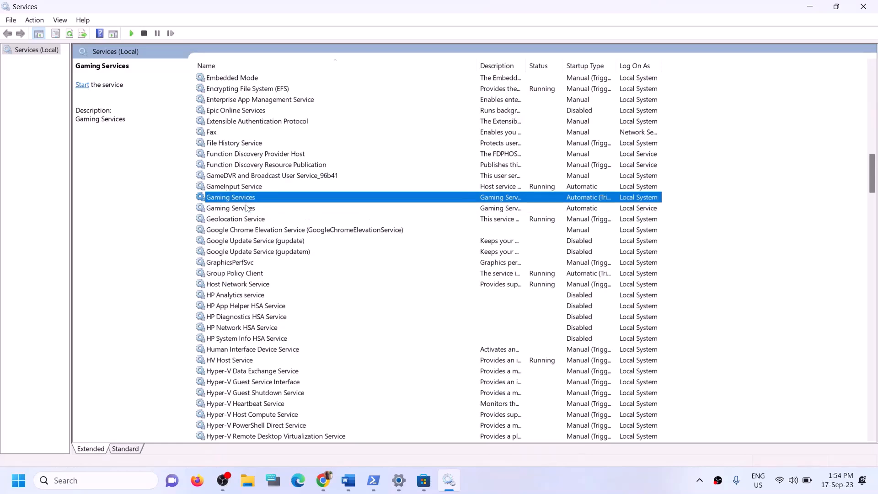
left_click(246, 208)
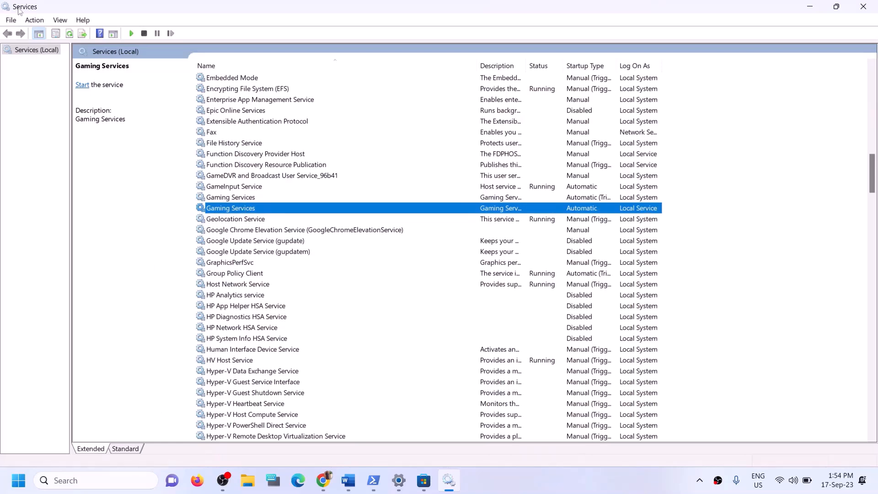
- Start both Gaming Services entries, beginning with the upper one
left_click(490, 199)
right_click(497, 199)
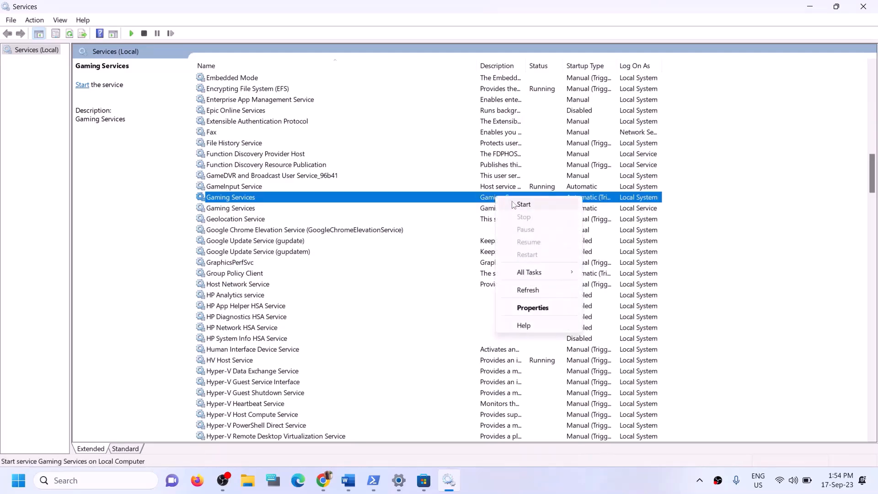
left_click(513, 204)
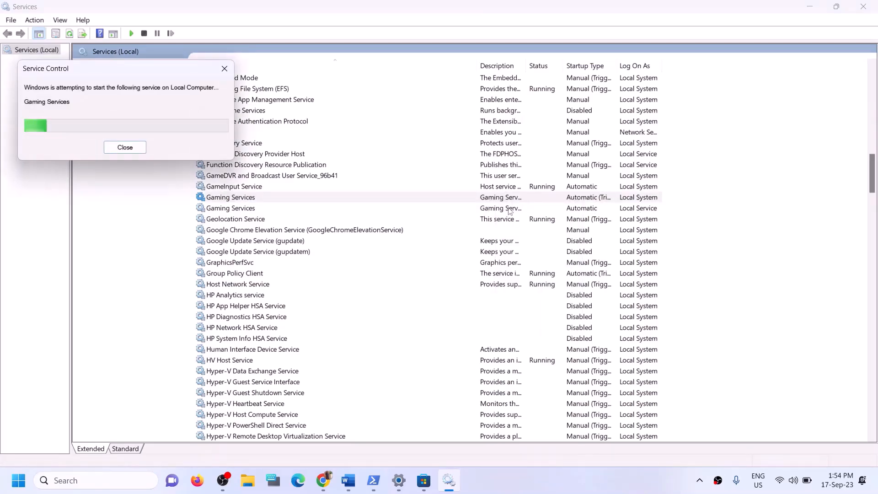
left_click(508, 212)
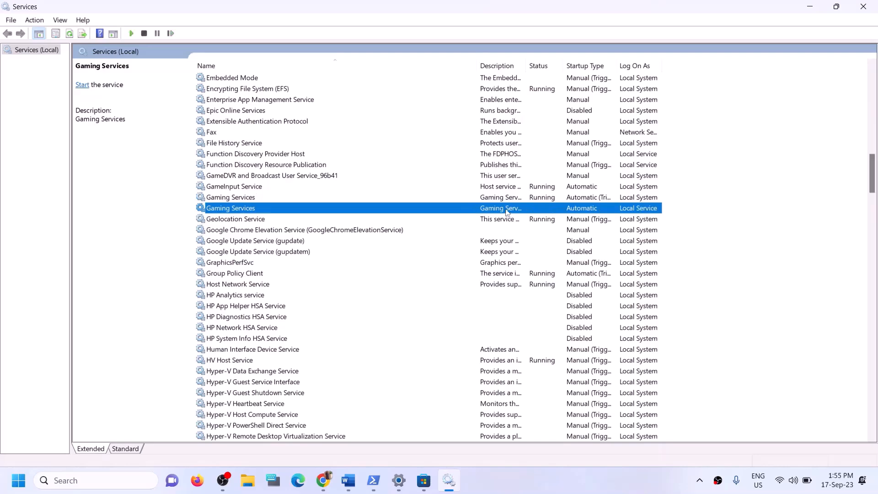
right_click(508, 211)
left_click(539, 216)
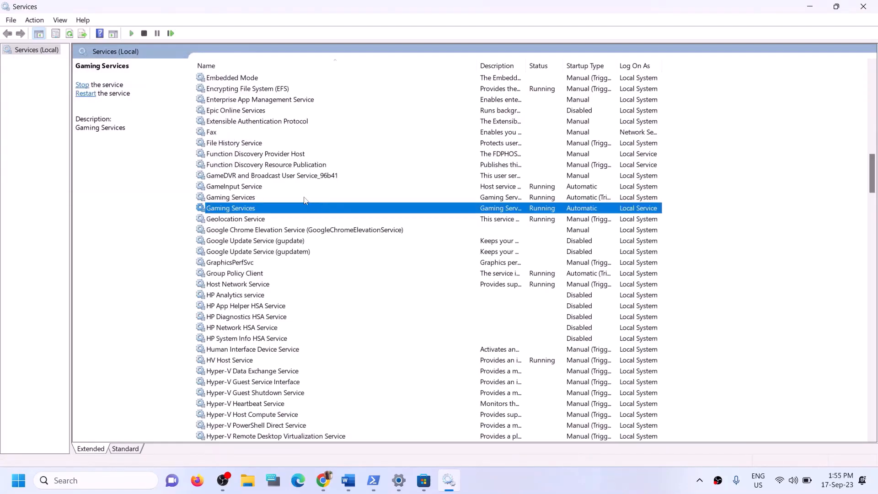
- Set the Microsoft Store Install Service's startup type to Automatic, apply the setting, and close its properties
key("m")
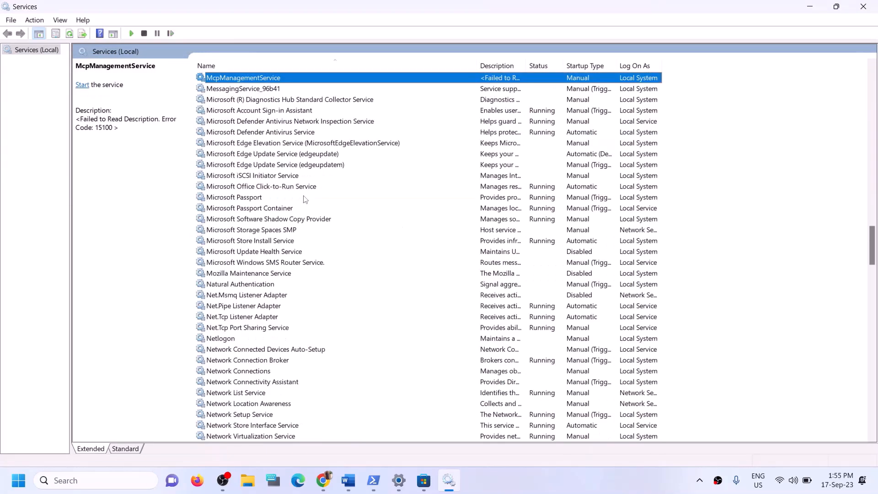
left_click(267, 240)
double_click(356, 245)
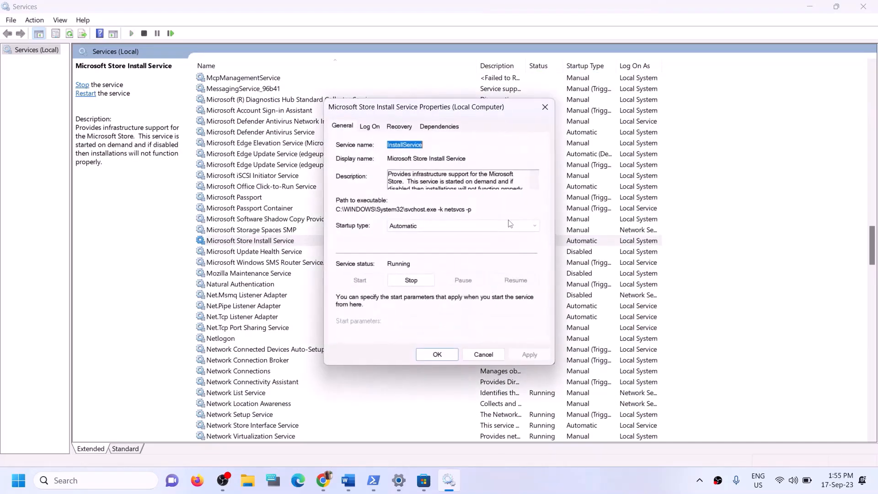
left_click(426, 224)
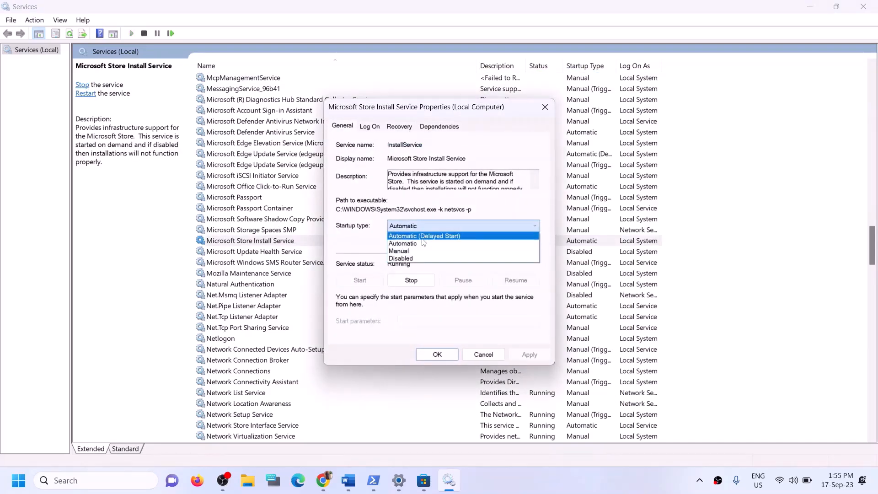
left_click(420, 245)
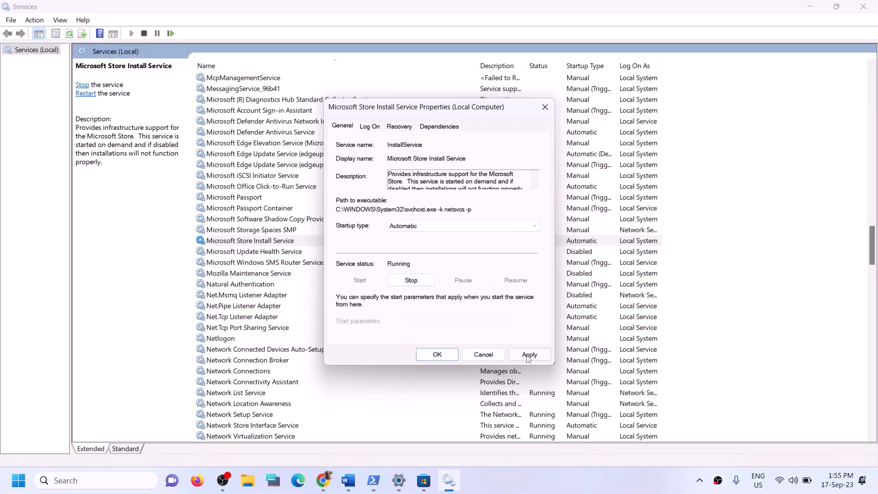
left_click(529, 355)
left_click(437, 355)
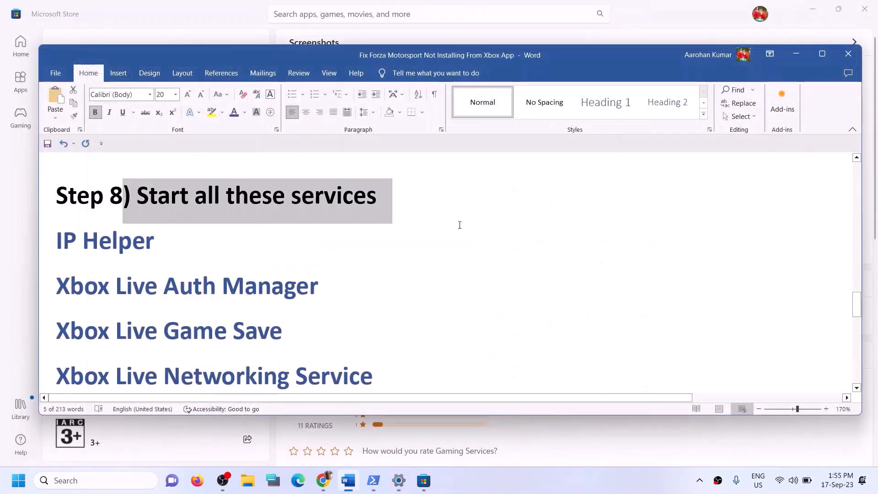
- Review the rest of the Step 8 service list in the Word guide and highlight "Update Windows" in Step 9
scroll(274, 255, "down", 6)
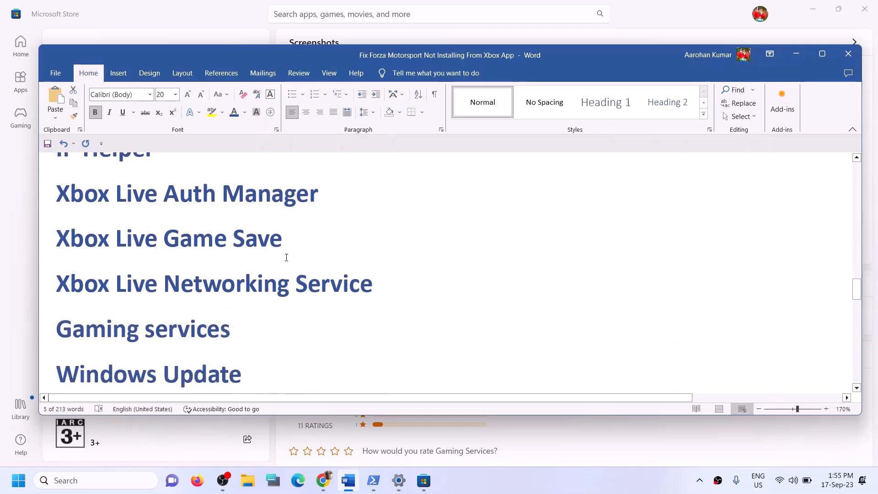
scroll(286, 258, "down", 2)
scroll(286, 258, "up", 2)
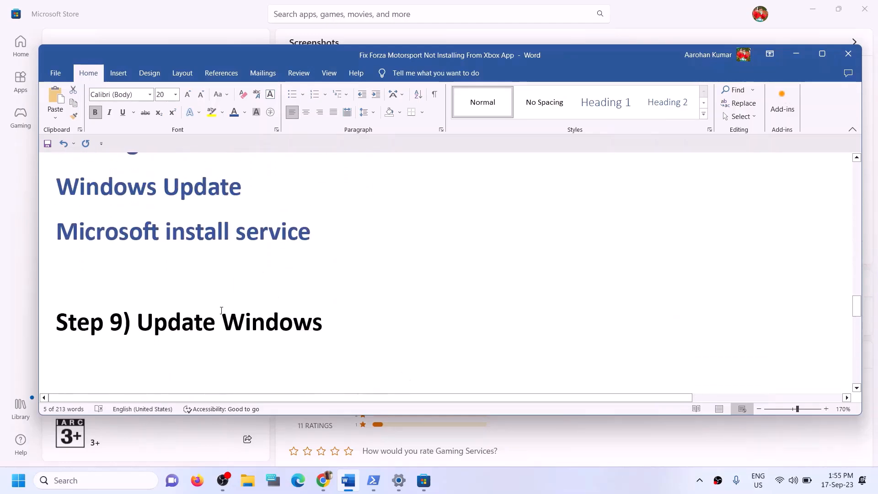
left_click_drag(137, 324, 400, 320)
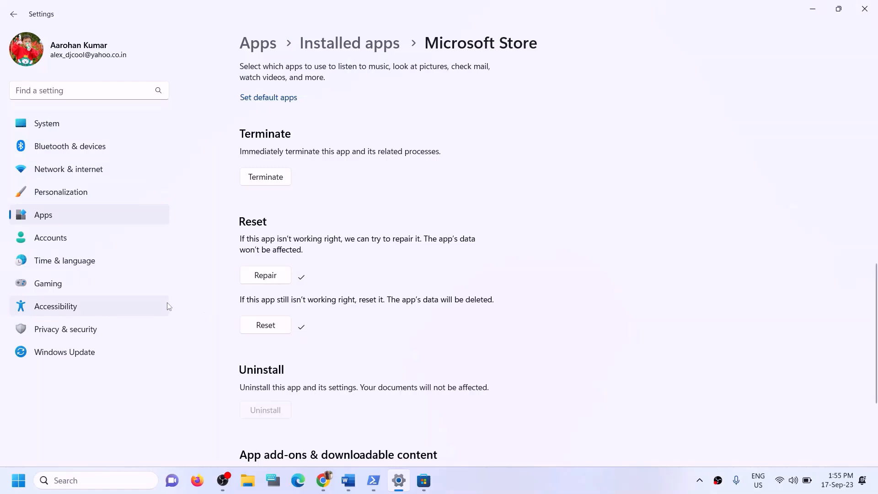
- Switch to Settings and check for Windows updates, and return to the Word guide to read Step 10
left_click(79, 352)
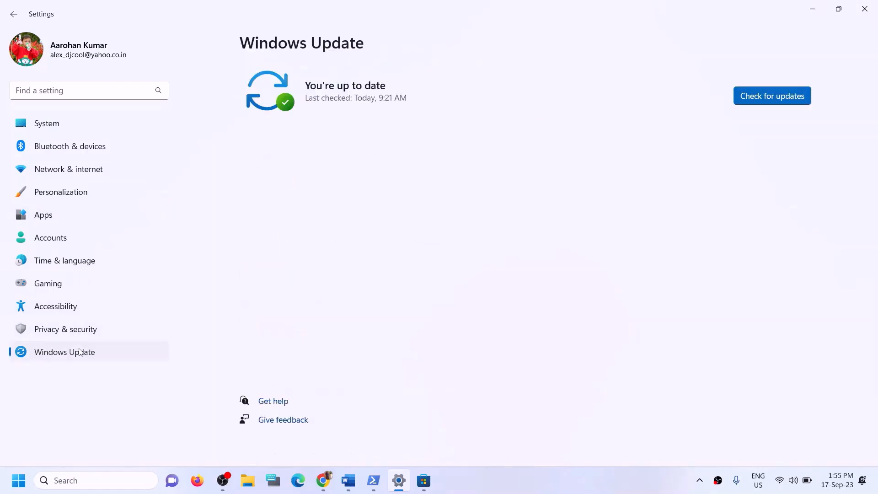
left_click(773, 96)
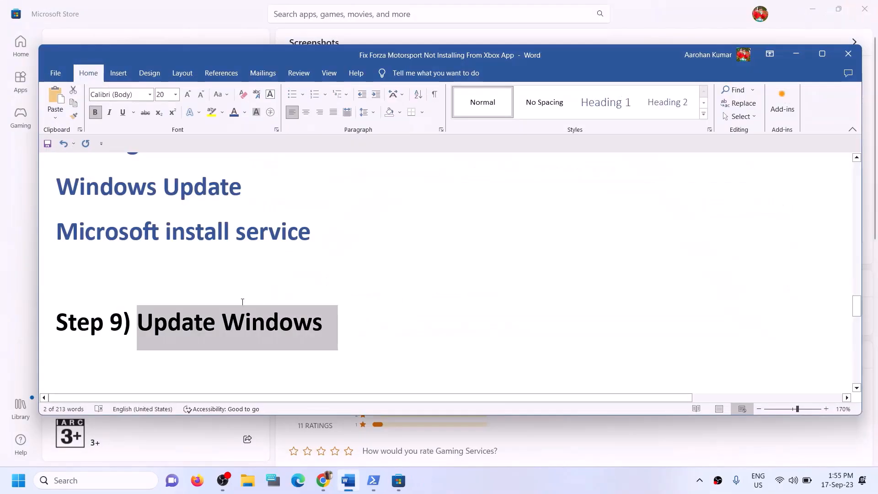
scroll(243, 302, "down", 3)
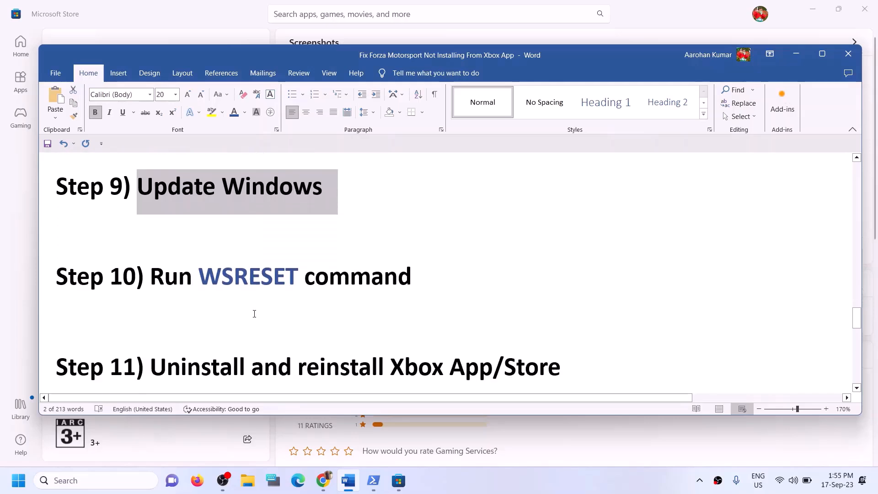
- Copy the WSRESET command from Step 10 of the Word guide and run it through Windows Search
scroll(254, 279, "up", 1)
double_click(247, 318)
key("ctrl+c")
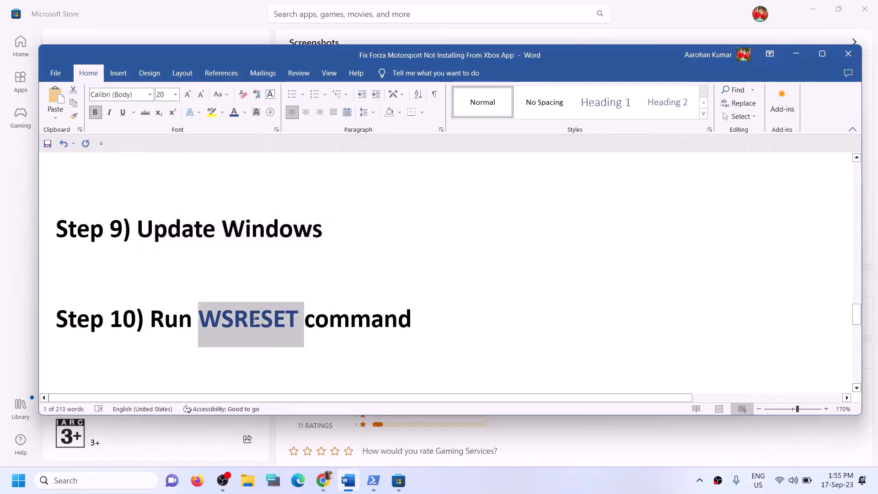
left_click(118, 489)
key("ctrl+v")
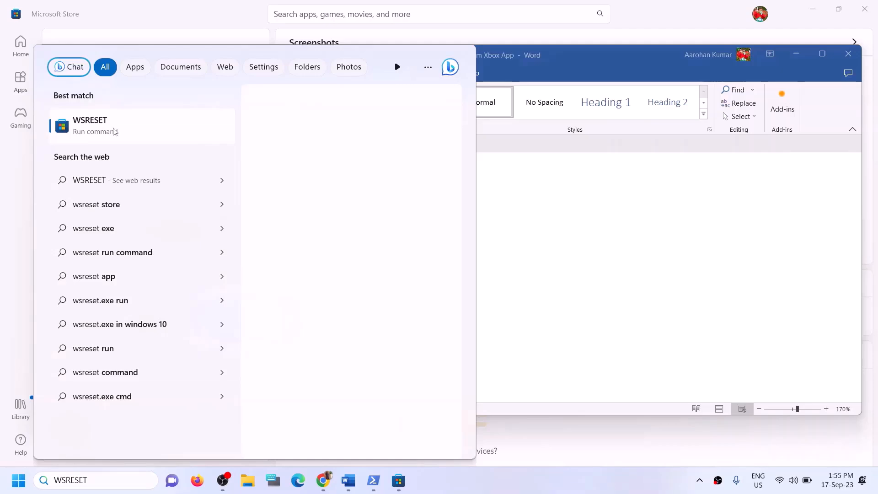
key("Return")
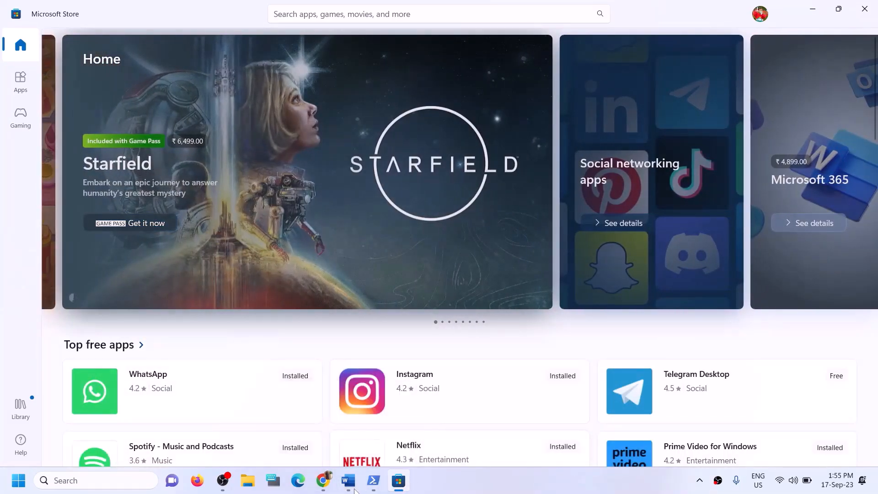
- Return to the Word guide and review Step 11 on uninstalling and reinstalling the Xbox app and Store
left_click(352, 483)
scroll(249, 331, "down", 5)
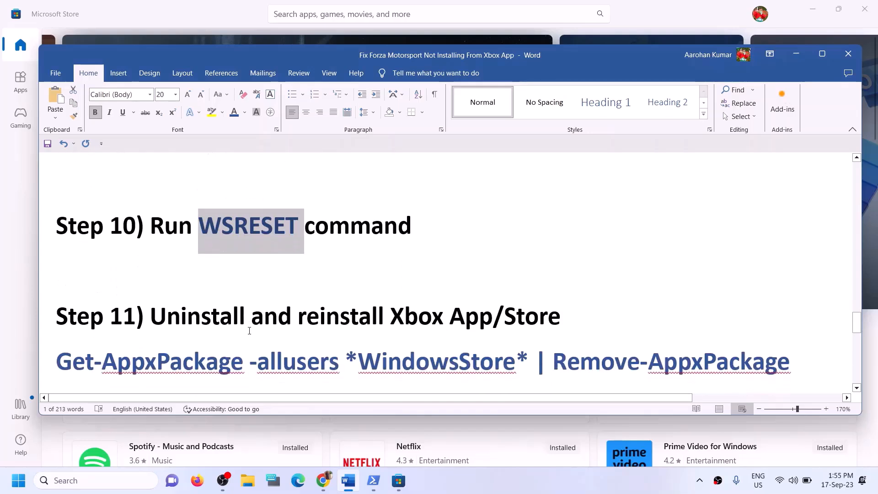
scroll(249, 331, "down", 1)
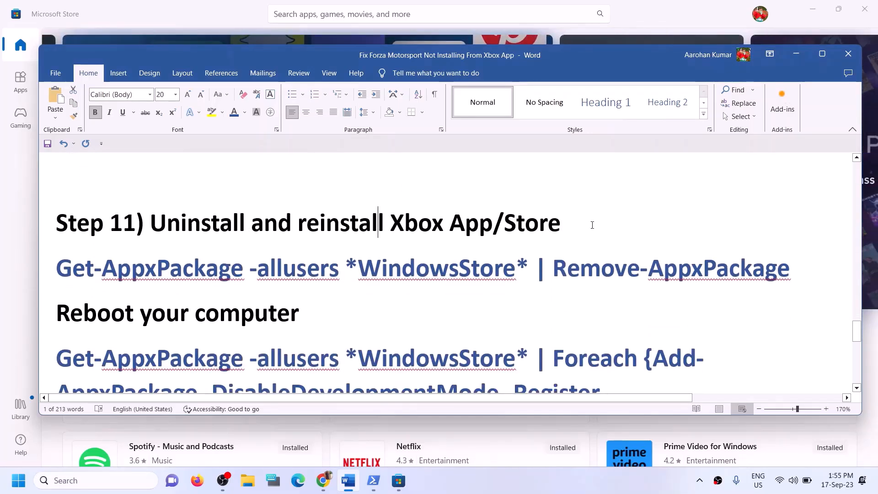
left_click(102, 280)
scroll(408, 291, "down", 1)
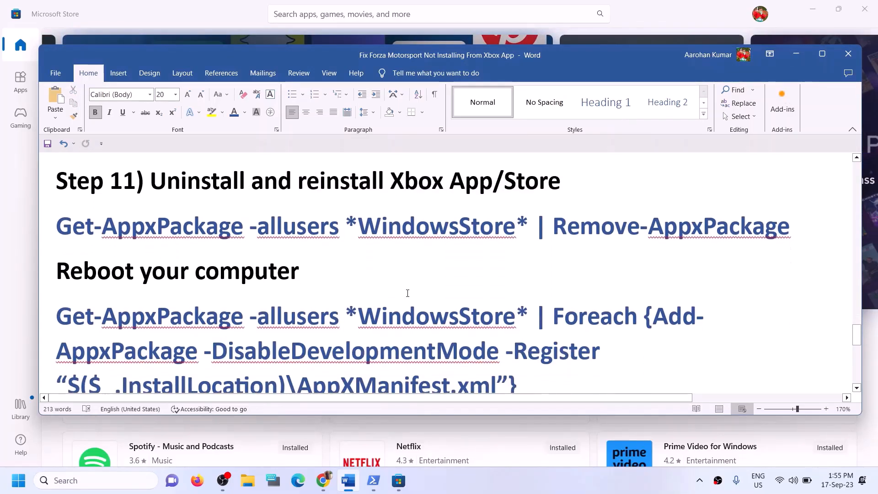
scroll(407, 293, "up", 1)
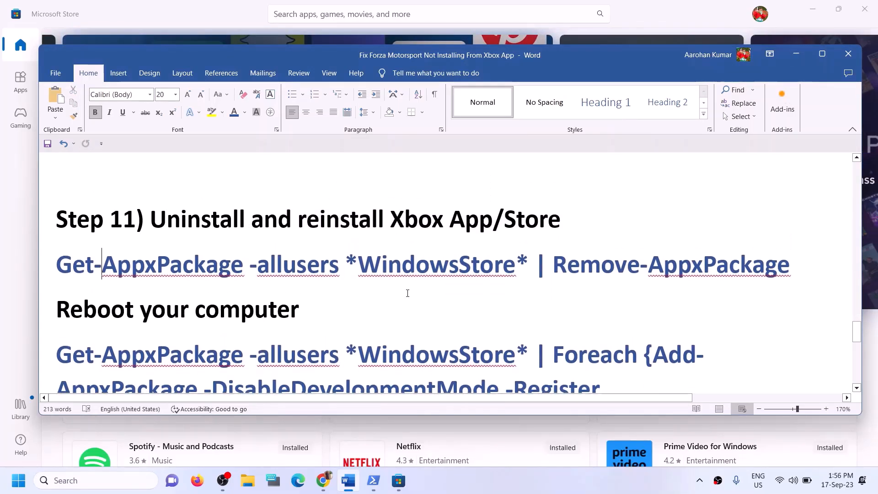
- Find the Xbox app through Windows Search with "xbox" and uninstall it
left_click(89, 480)
type("xb")
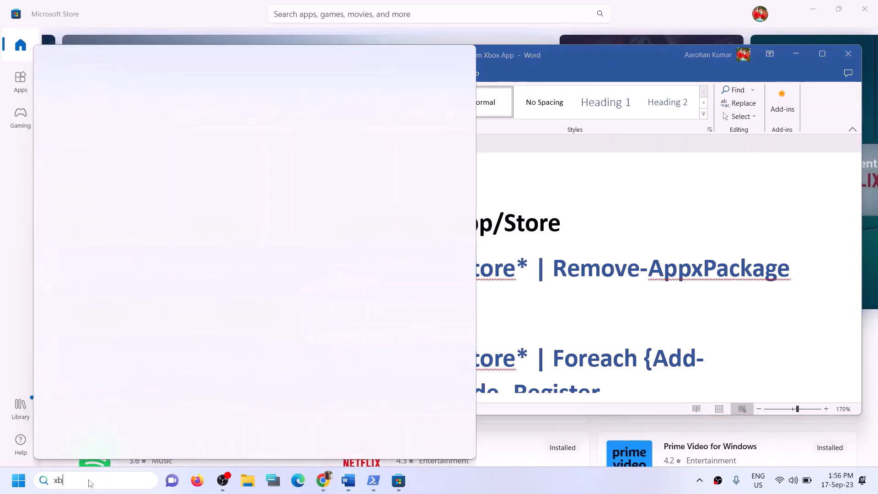
type("ox")
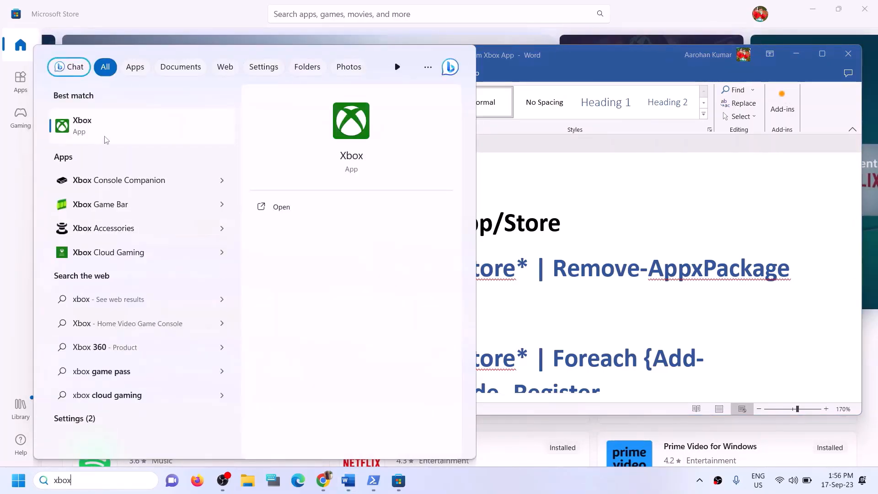
right_click(105, 139)
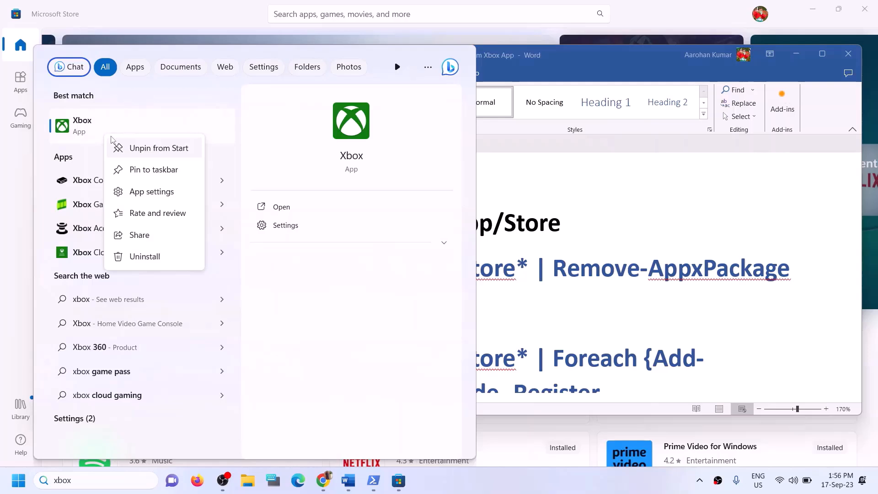
left_click(155, 257)
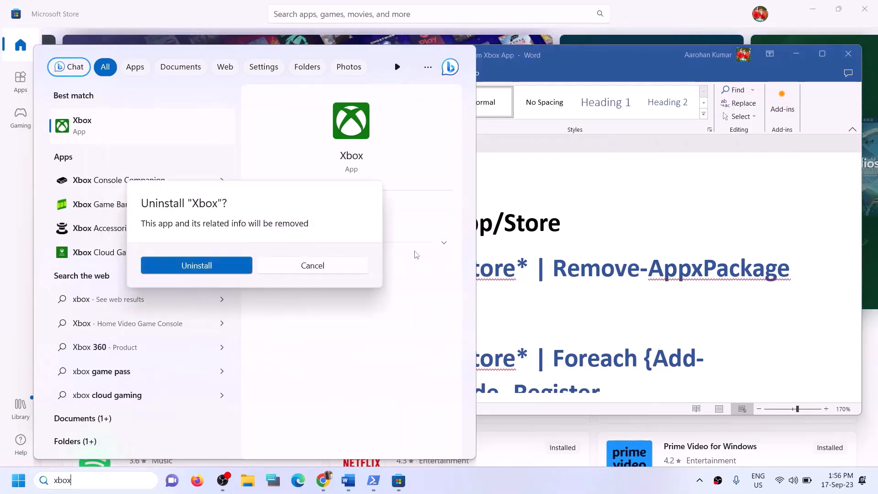
left_click(185, 267)
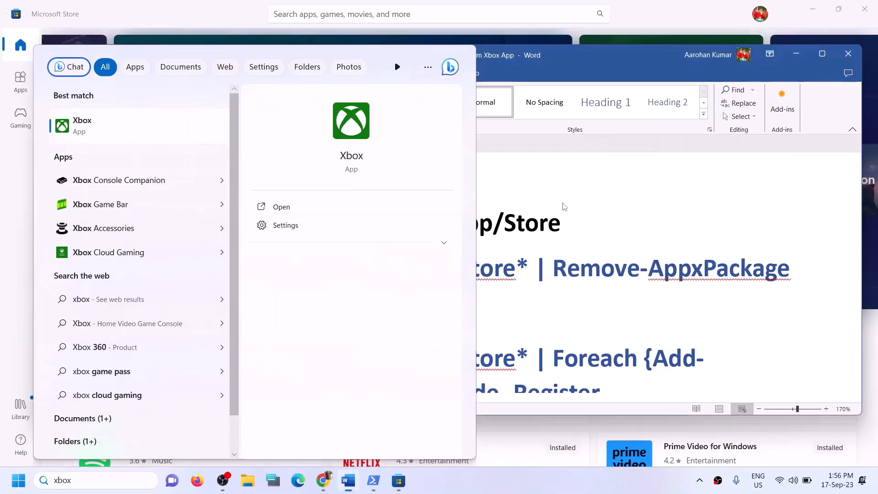
- Copy the command Get-AppxPackage -allusers *WindowsStore* | Remove-AppxPackage from Step 11 of the Word guide
left_click(526, 224)
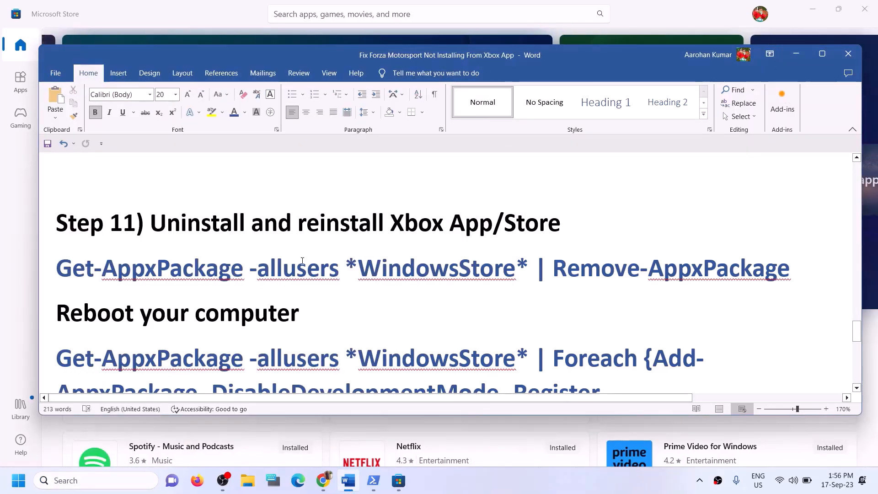
left_click_drag(796, 270, 82, 272)
right_click(83, 272)
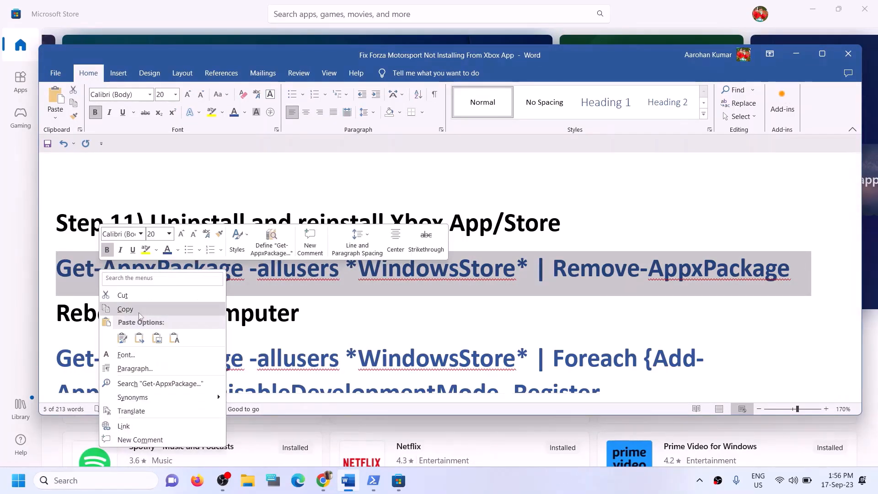
left_click(136, 310)
- Open Windows PowerShell as administrator and run the copied Get-AppxPackage -allusers *WindowsStore* | Remove-AppxPackage command
left_click(119, 486)
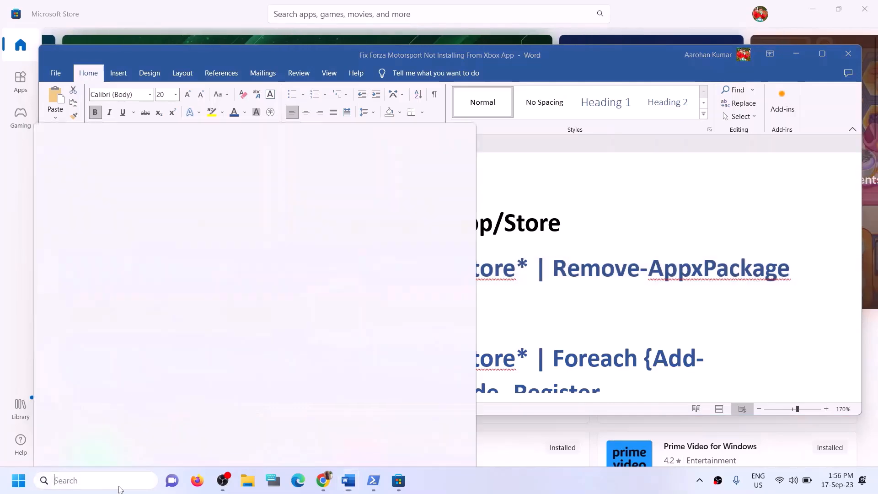
type("powershell")
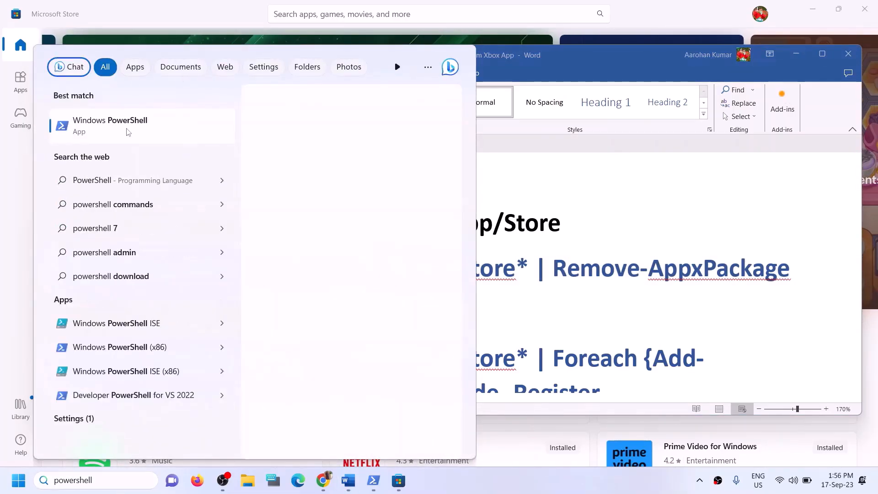
right_click(166, 132)
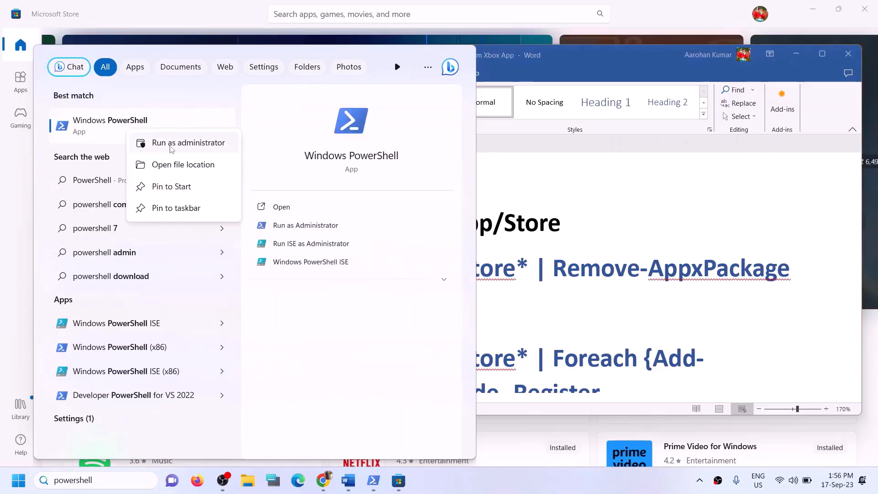
left_click(172, 147)
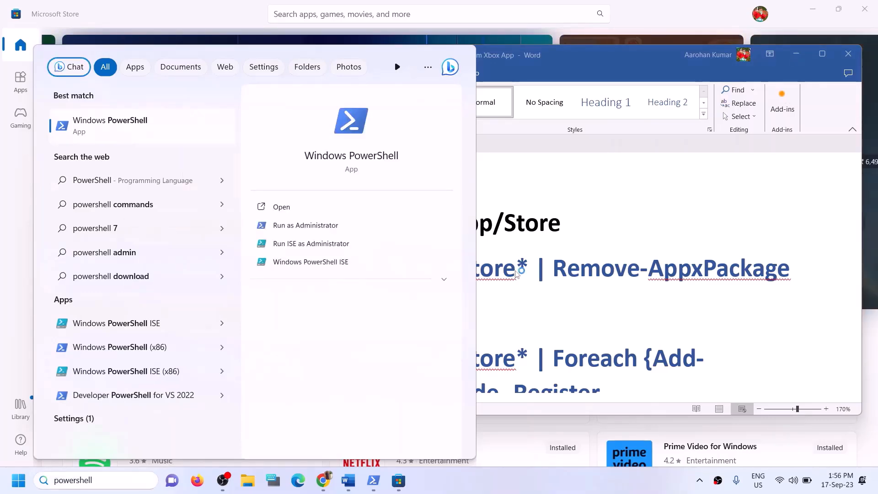
left_click(393, 334)
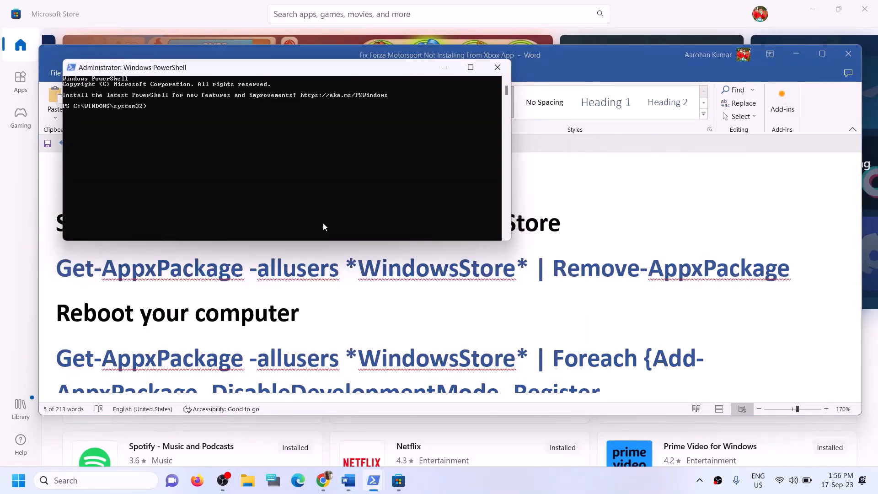
right_click(323, 223)
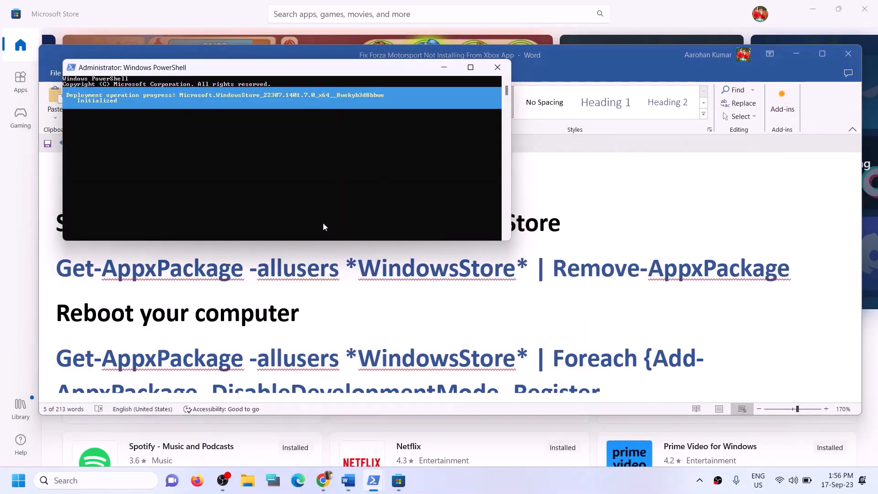
left_click(465, 431)
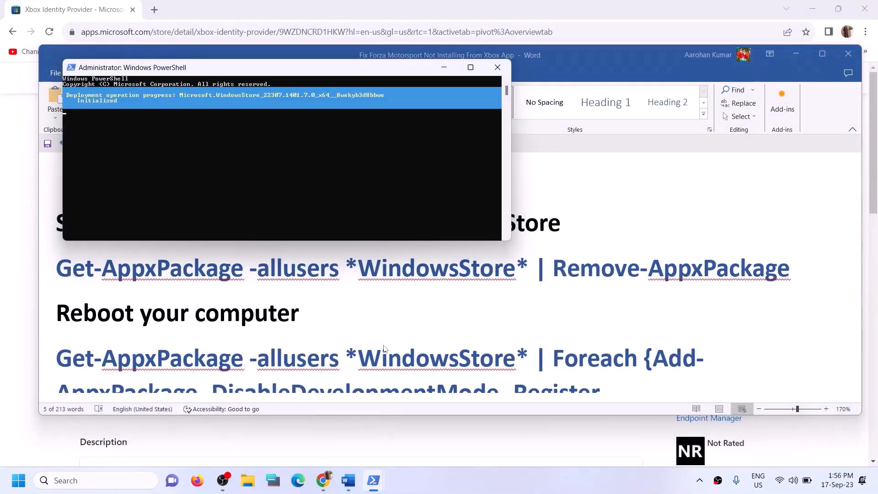
- In the Word guide, copy the Get-AppxPackage -allusers *WindowsStore* | Foreach {Add-AppxPackage ...} command below the reboot instruction
left_click(246, 321)
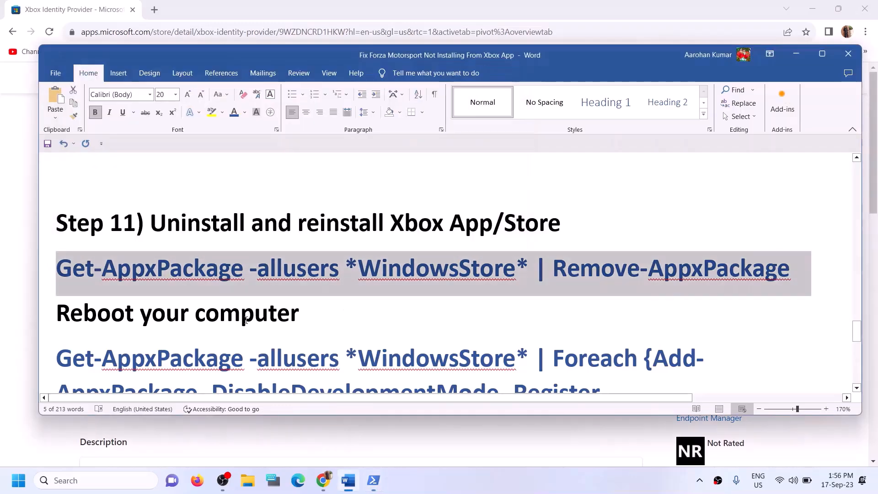
scroll(124, 293, "down", 1)
left_click_drag(79, 259, 326, 263)
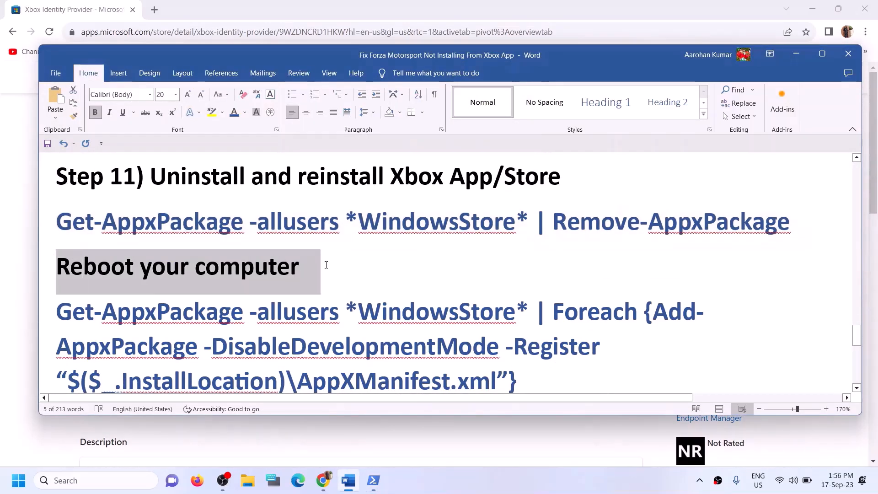
scroll(326, 262, "down", 1)
triple_click(487, 326)
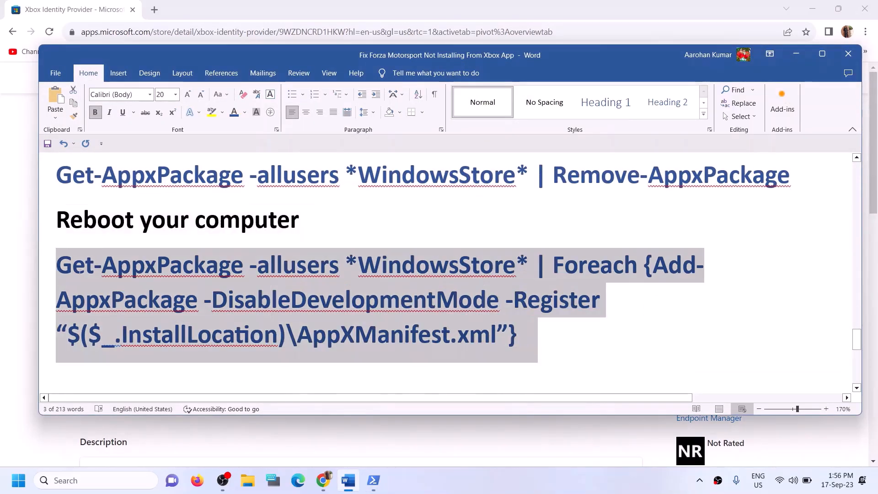
- Check the administrator PowerShell window and highlight the "Reboot your computer" line in the Word guide
mouse_move(375, 482)
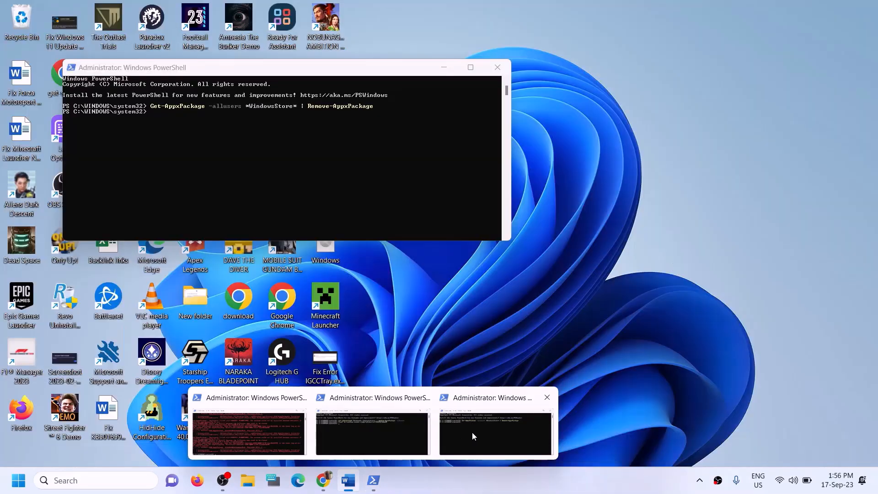
left_click(473, 431)
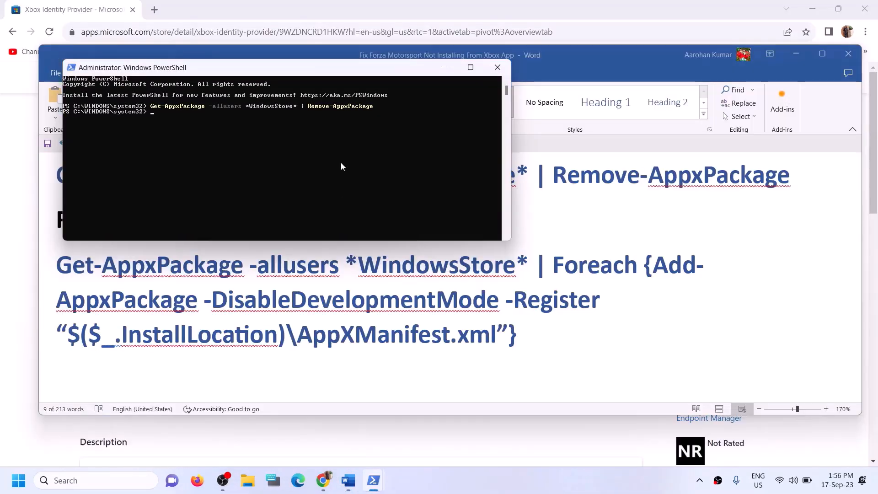
left_click(505, 307)
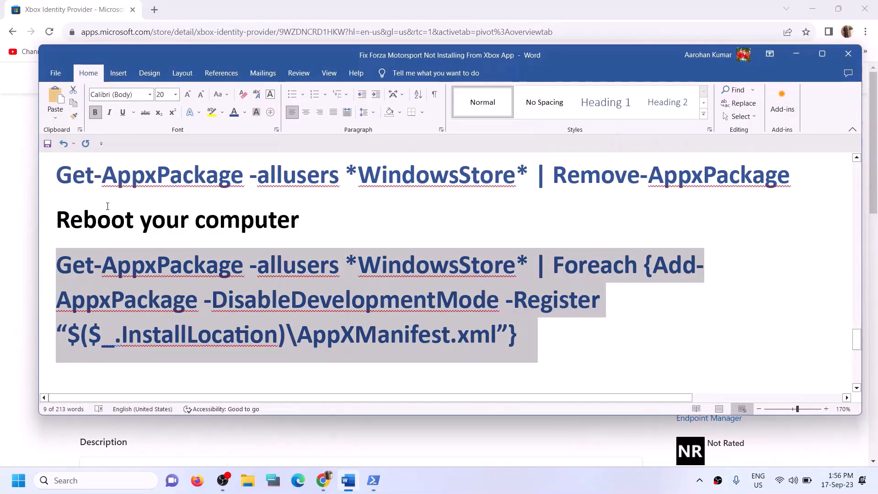
triple_click(158, 222)
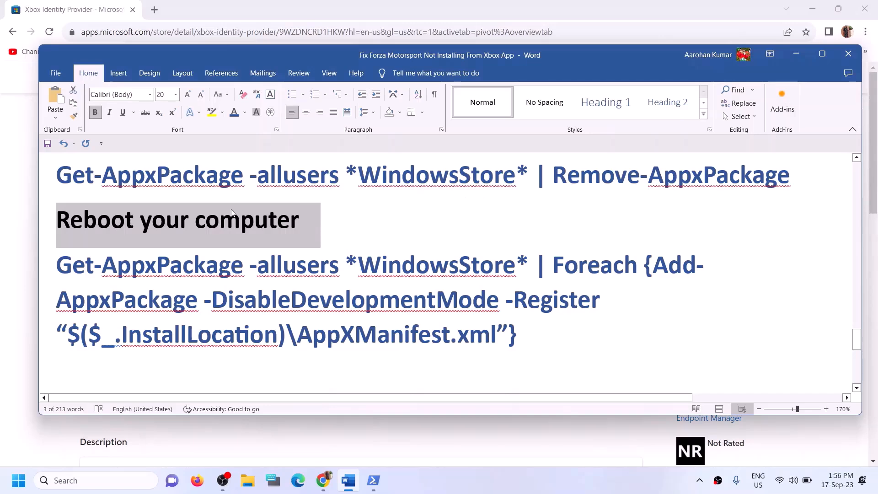
- In the administrator PowerShell window, run Get-AppxPackage -allusers *WindowsStore* | Foreach {Add-AppxPackage -DisableDevelopmentMode -Register “$($_.InstallLocation)\AppXManifest.xml”}
mouse_move(374, 480)
left_click(487, 444)
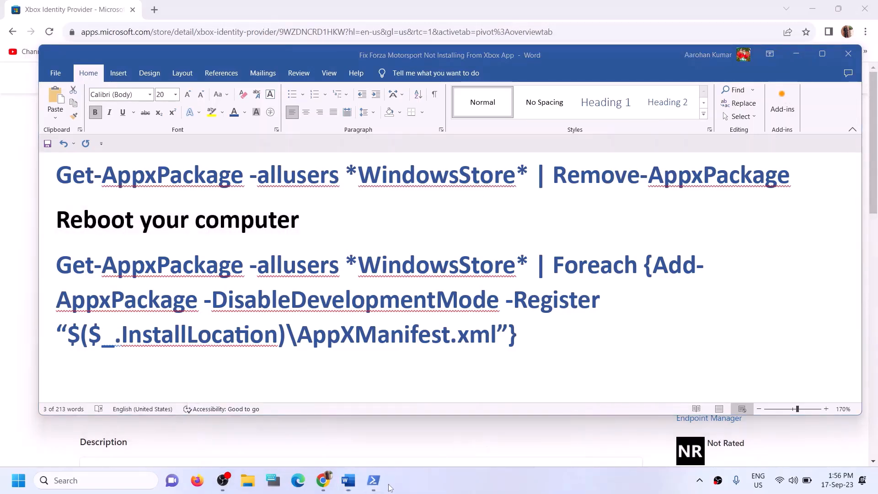
left_click(471, 429)
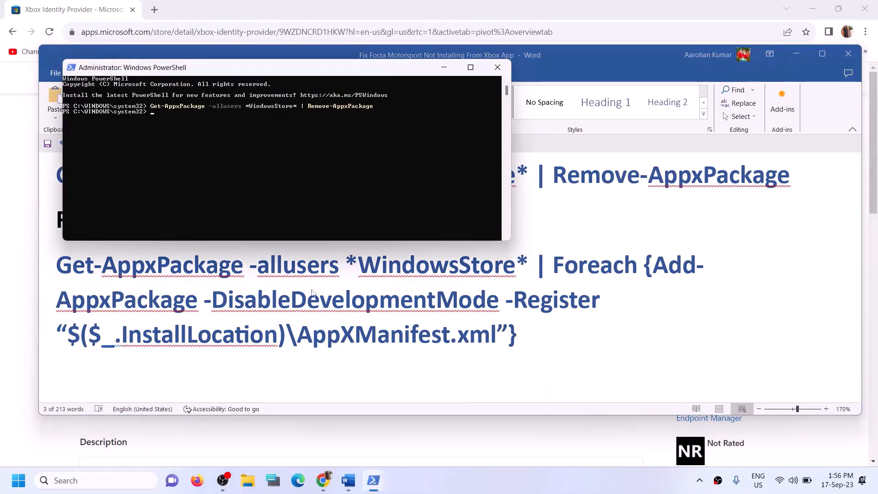
right_click(175, 137)
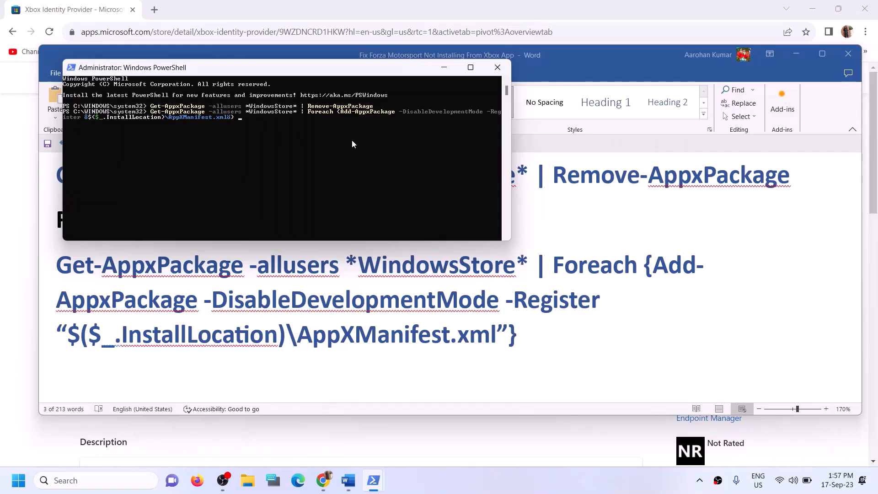
key("Return")
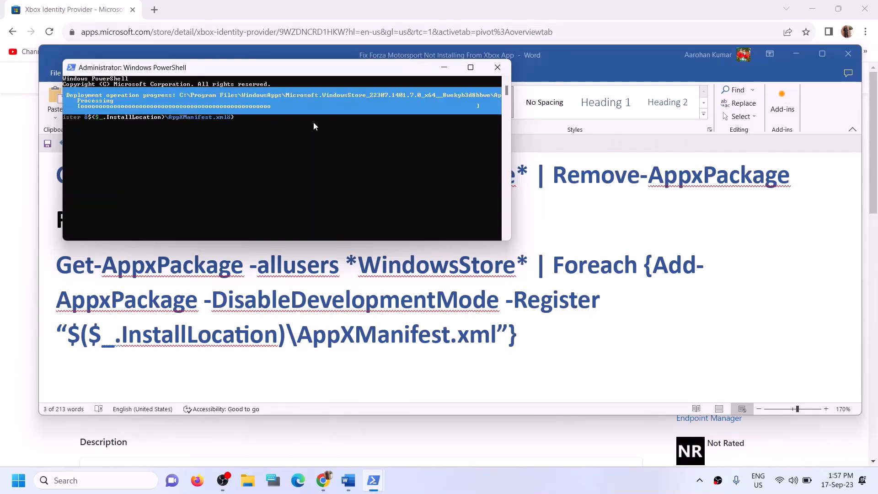
- Search Windows for "store" to look for the Microsoft Store app, and return to the Word guide
left_click(87, 487)
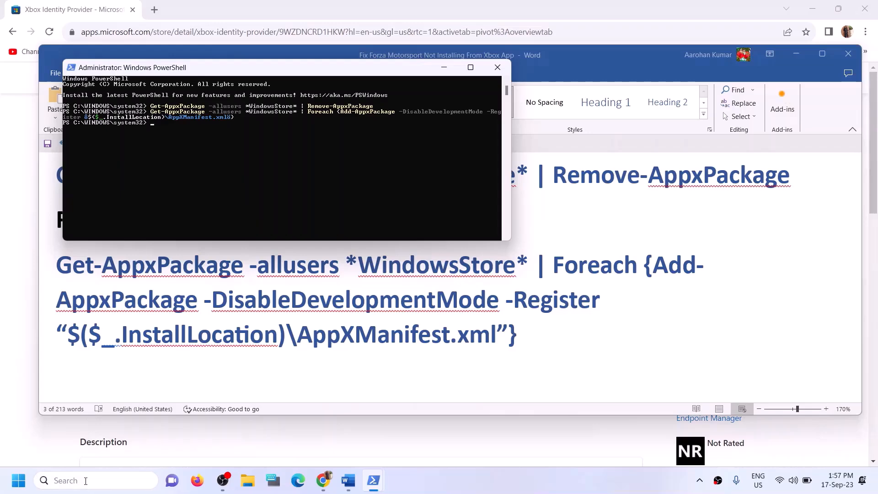
type("store")
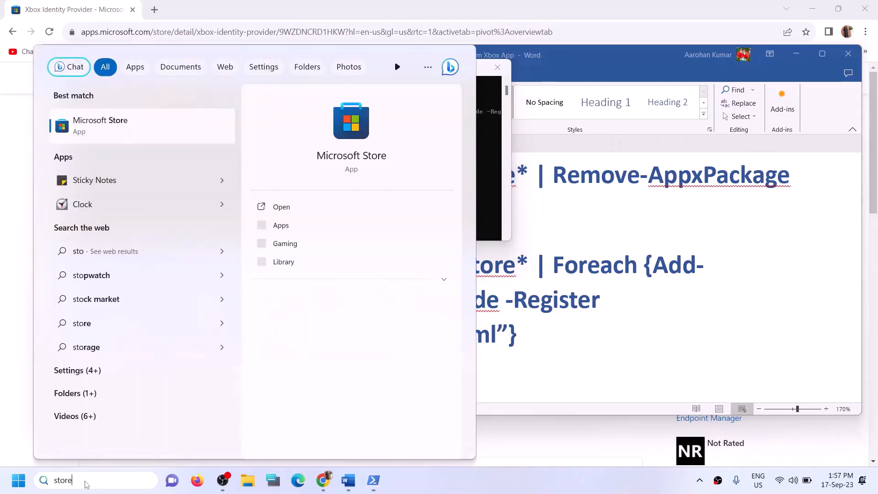
left_click(595, 326)
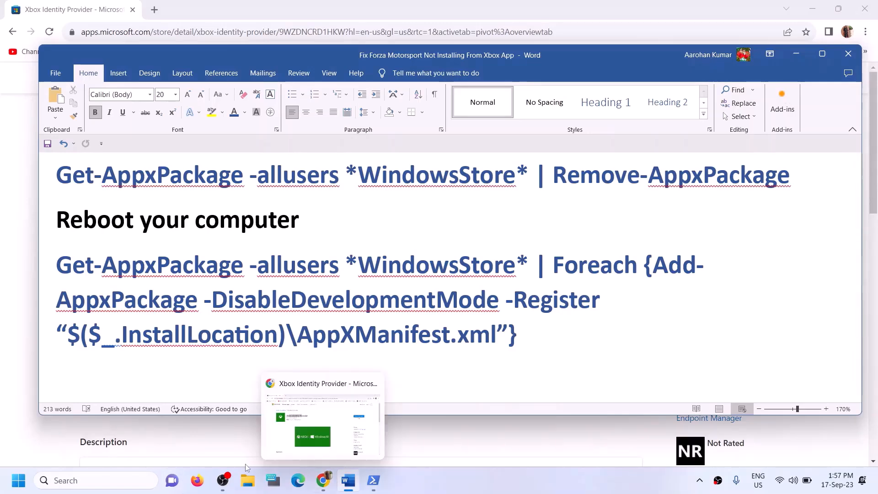
- Search Windows for "store", open the Microsoft Store app and maximize its window
left_click(107, 479)
type("sto")
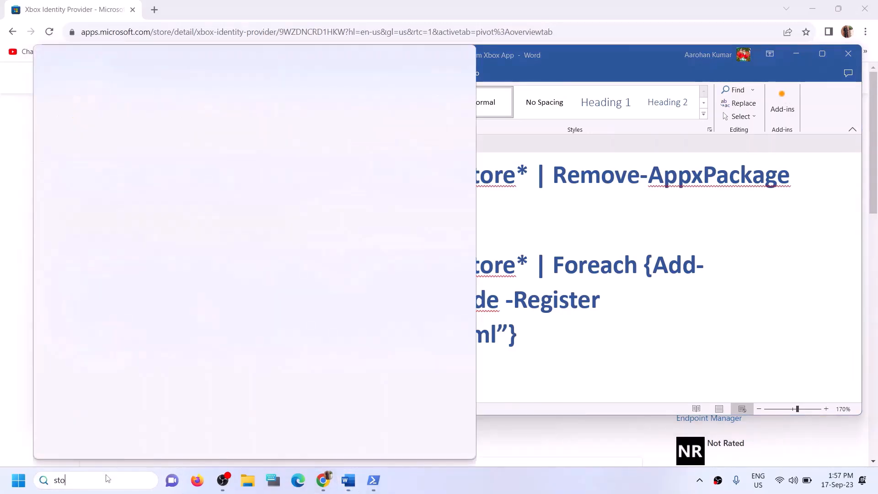
type("re")
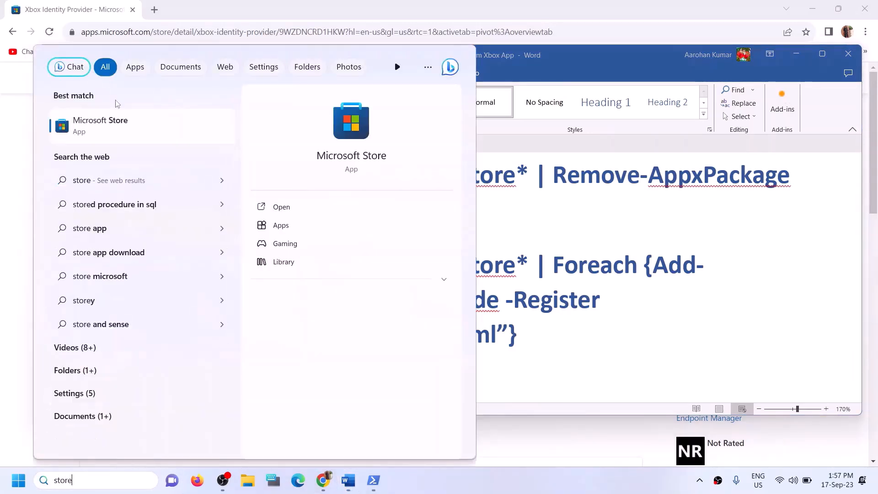
left_click(366, 124)
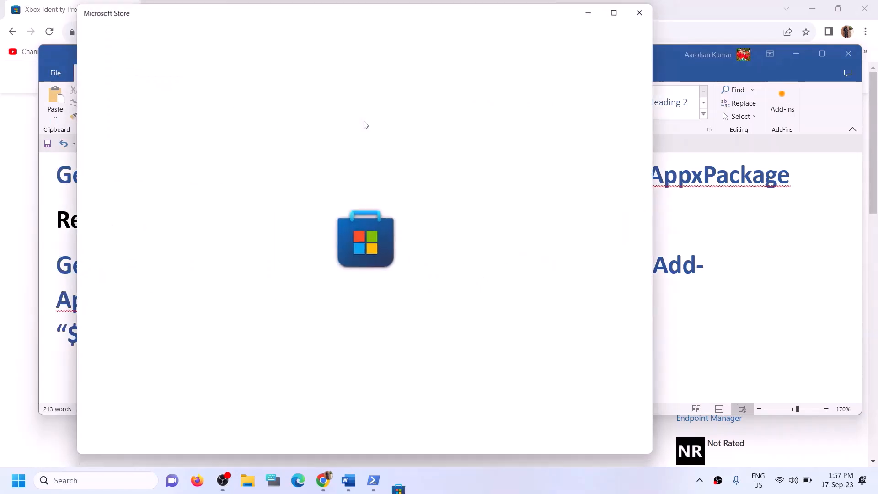
left_click(617, 10)
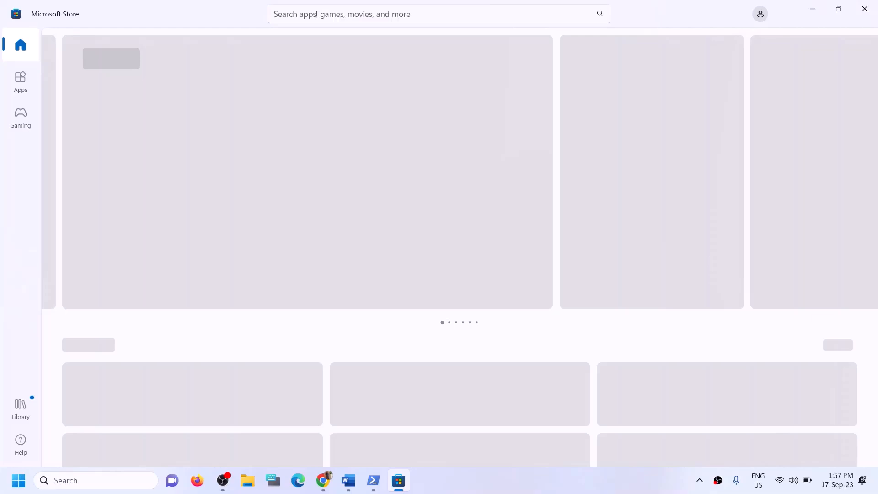
- Search the Microsoft Store for "xbox" and start installing the Xbox app from Microsoft Corporation
left_click(317, 14)
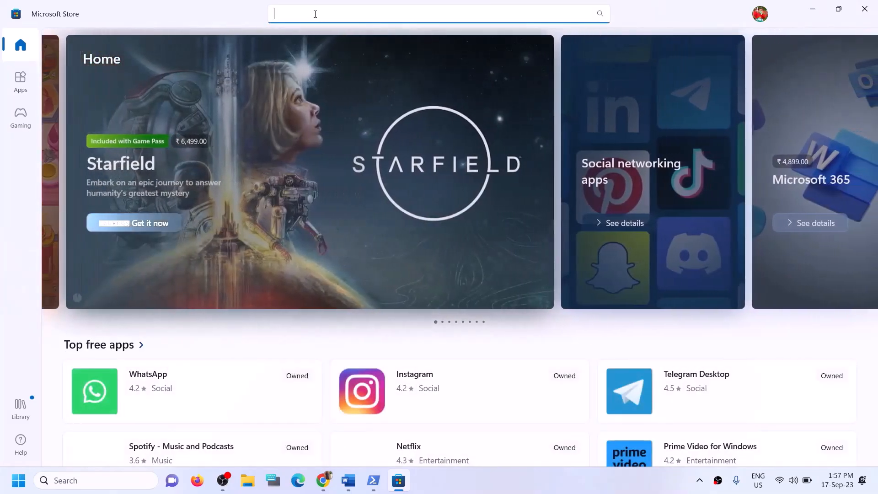
type("xbox")
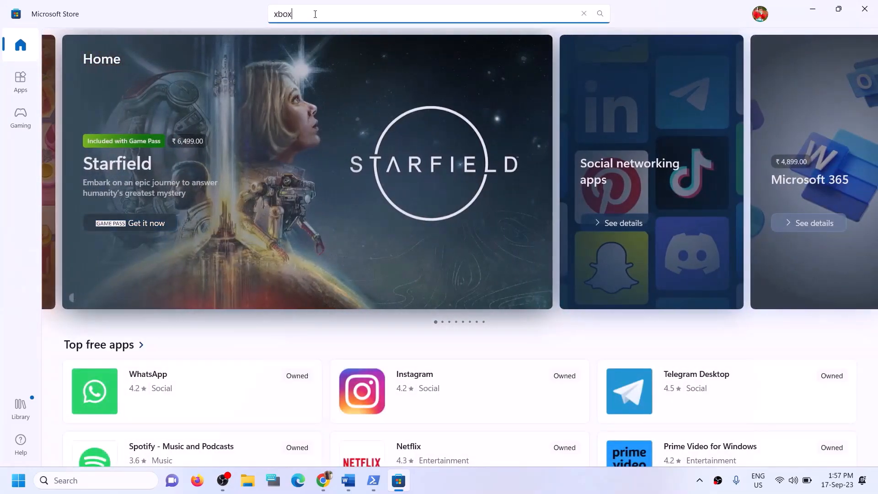
left_click(322, 242)
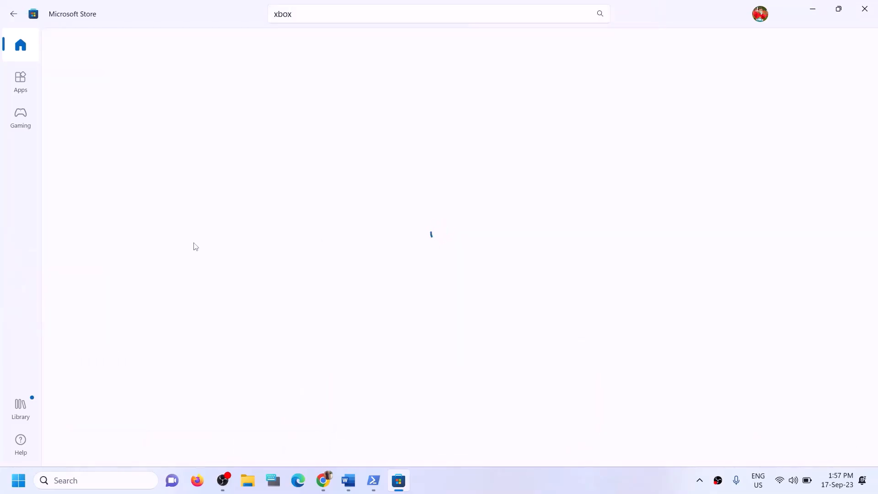
left_click(181, 231)
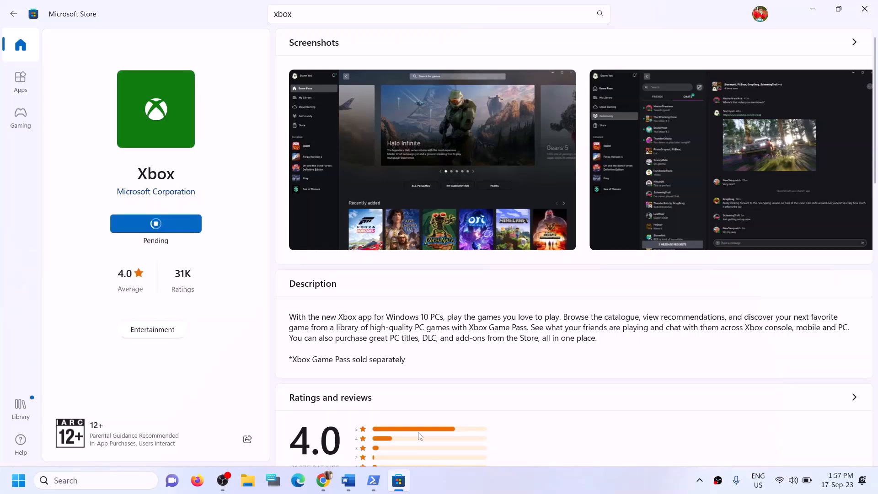
left_click(376, 330)
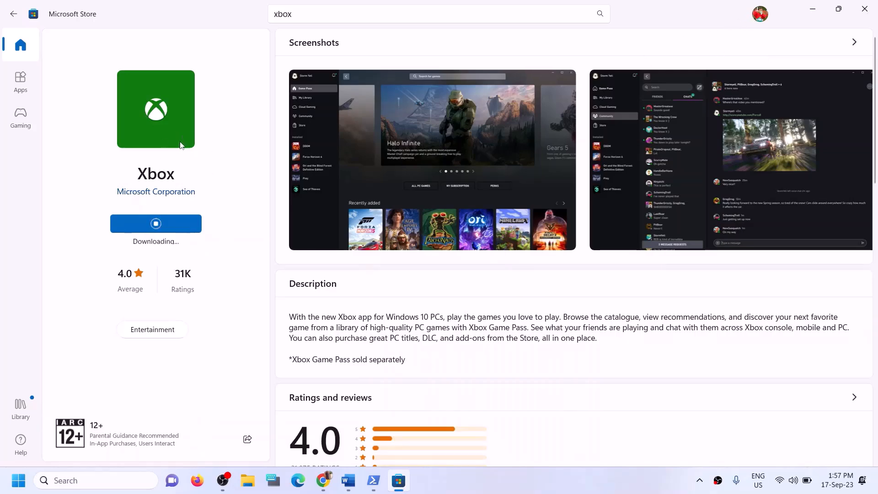
- Switch to the Word guide, highlight "Try installing to C drive" in Step 12, and close the File Explorer window
left_click(348, 481)
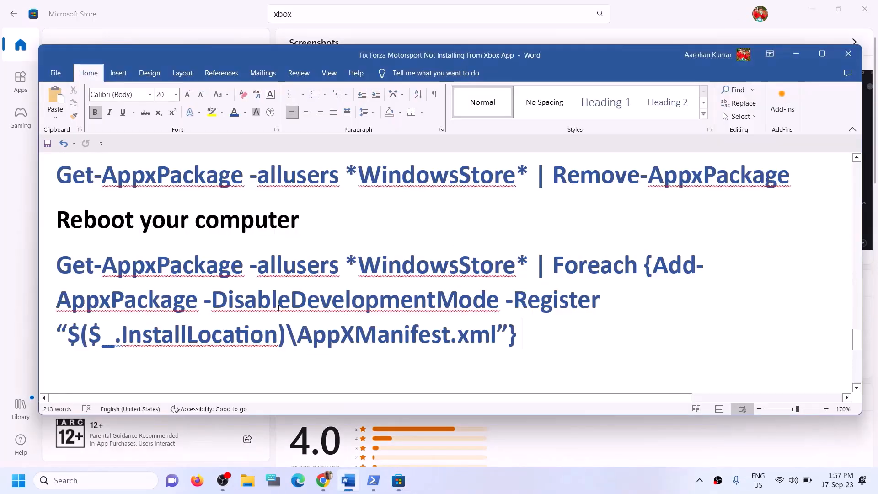
scroll(278, 307, "down", 3)
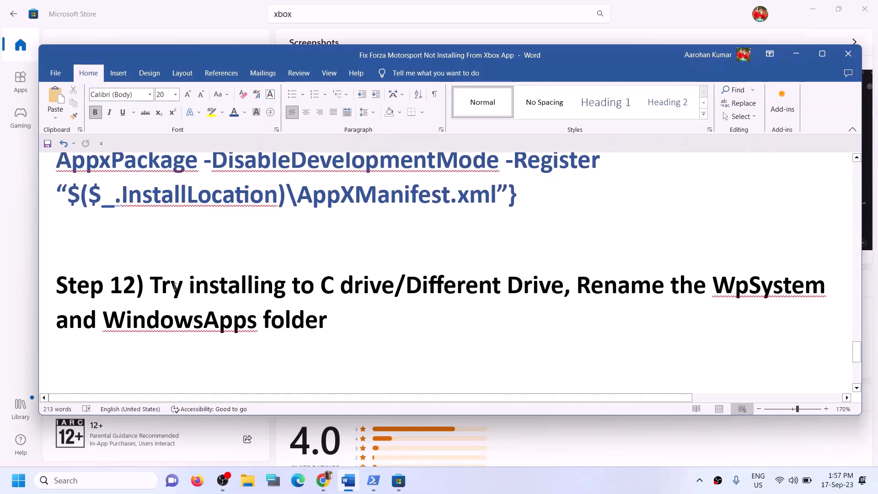
left_click_drag(150, 286, 399, 286)
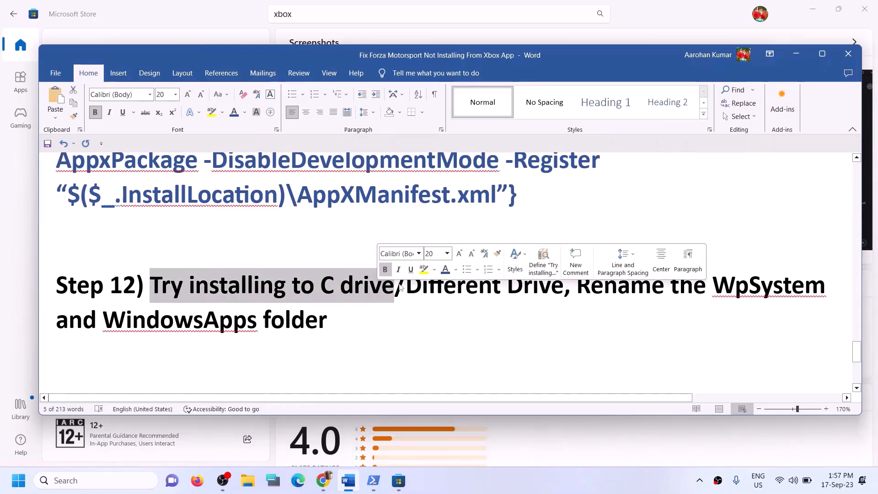
left_click(422, 291)
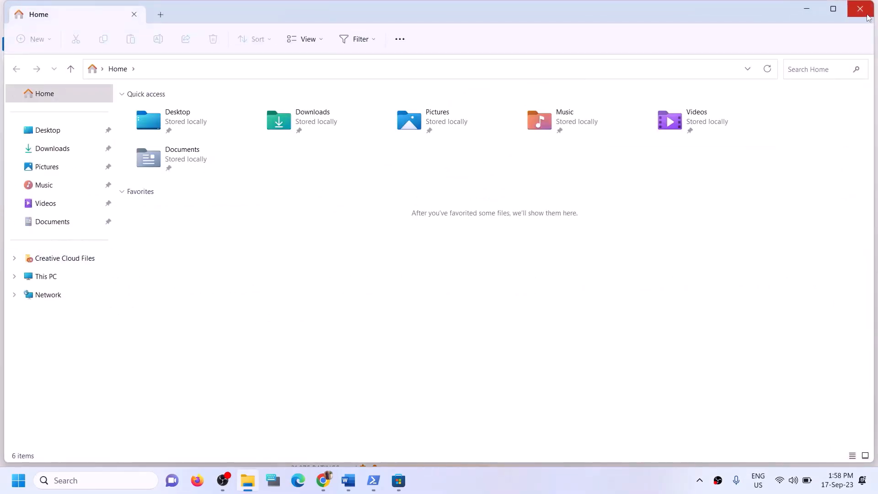
left_click(860, 9)
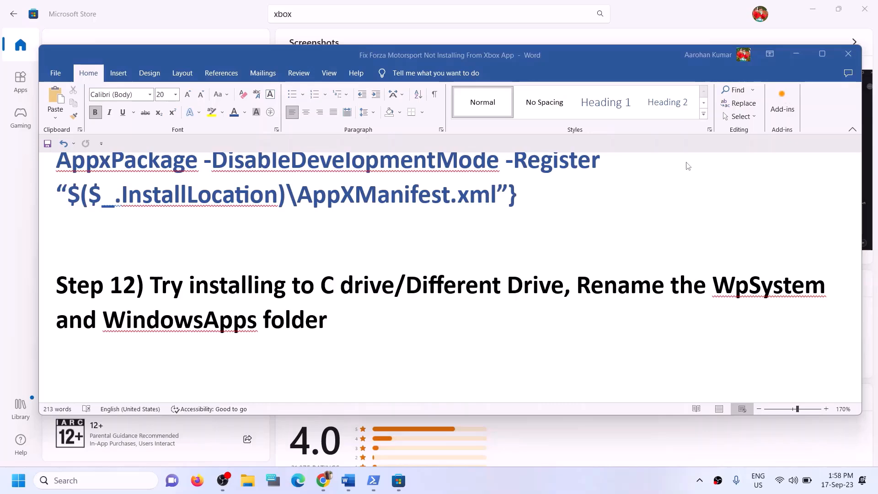
- Open Windows Settings and look through Advanced app settings and Installed apps for an install location option
key("super+i")
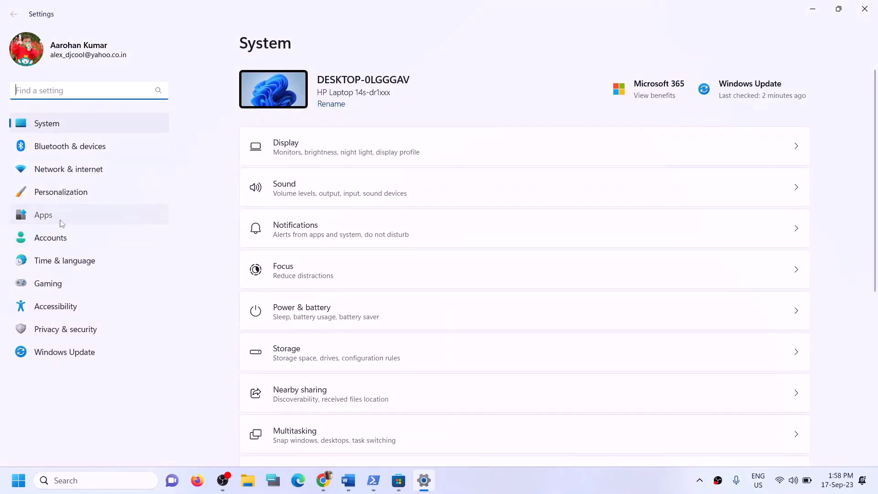
left_click(61, 219)
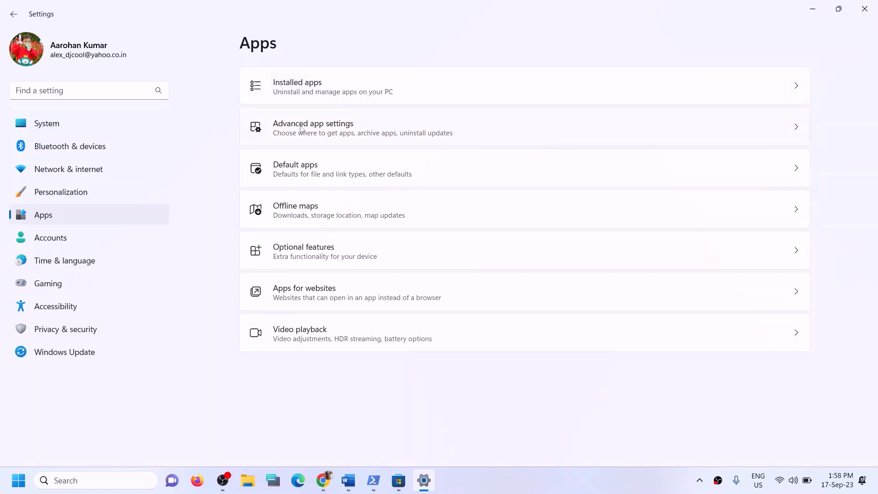
left_click(334, 136)
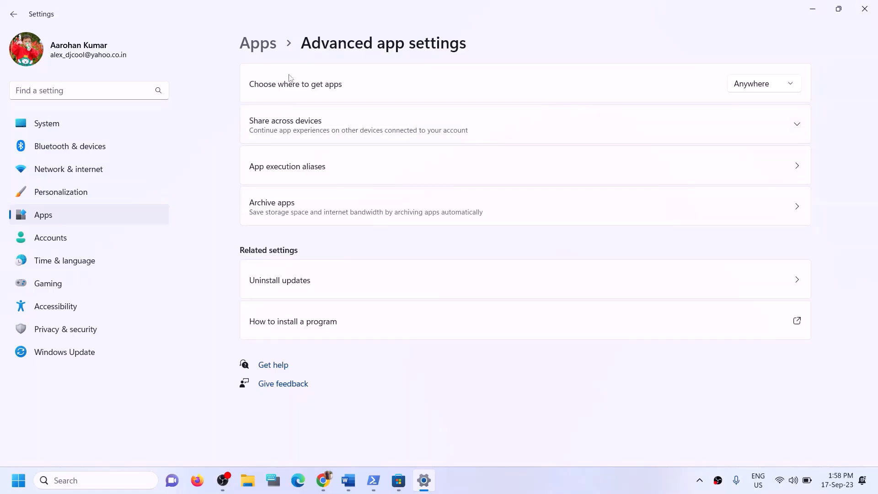
left_click(278, 51)
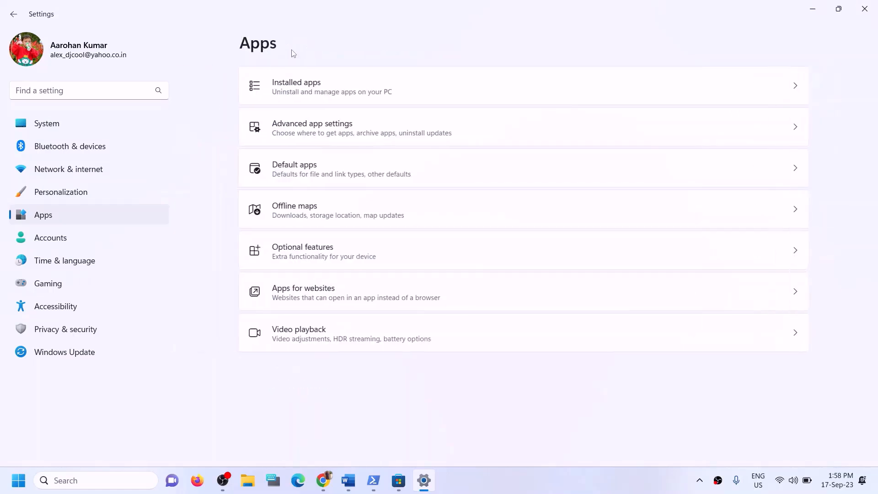
left_click(289, 90)
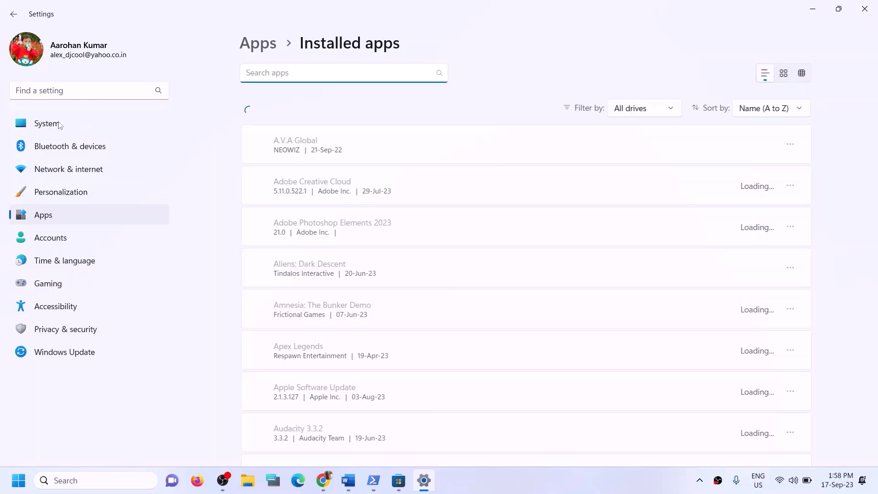
- Open "Where new content is saved" in the advanced storage settings and check the drives offered for new apps
left_click(48, 128)
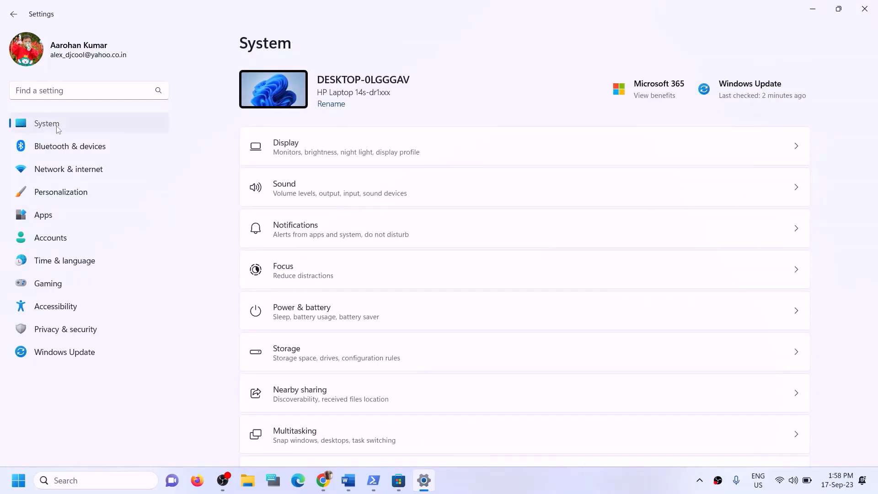
scroll(304, 275, "down", 3)
scroll(311, 238, "down", 2)
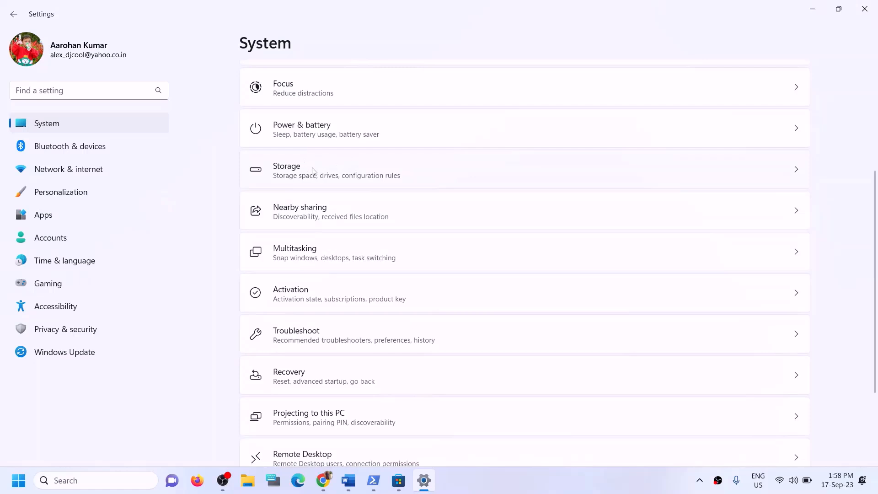
left_click(313, 171)
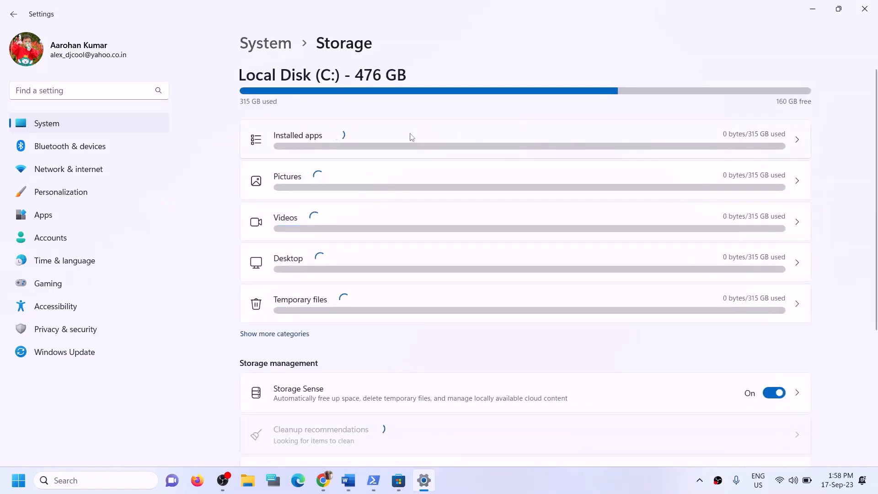
scroll(388, 265, "down", 5)
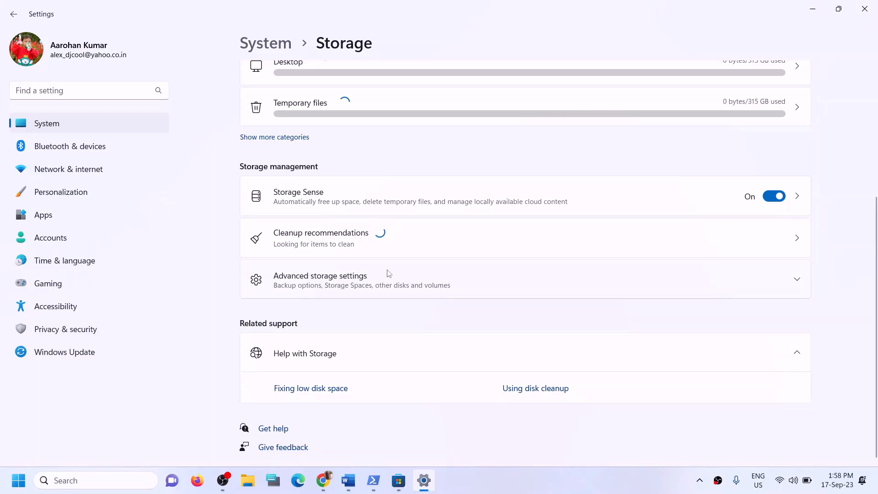
left_click(334, 280)
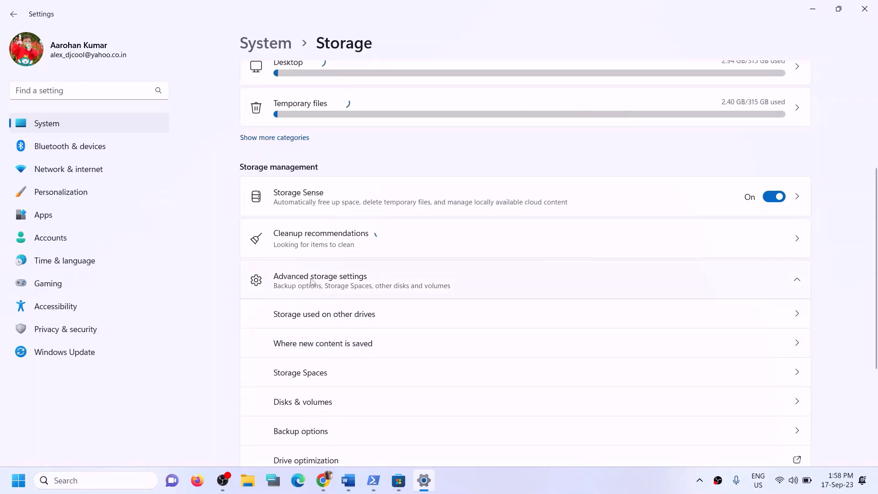
scroll(364, 284, "down", 1)
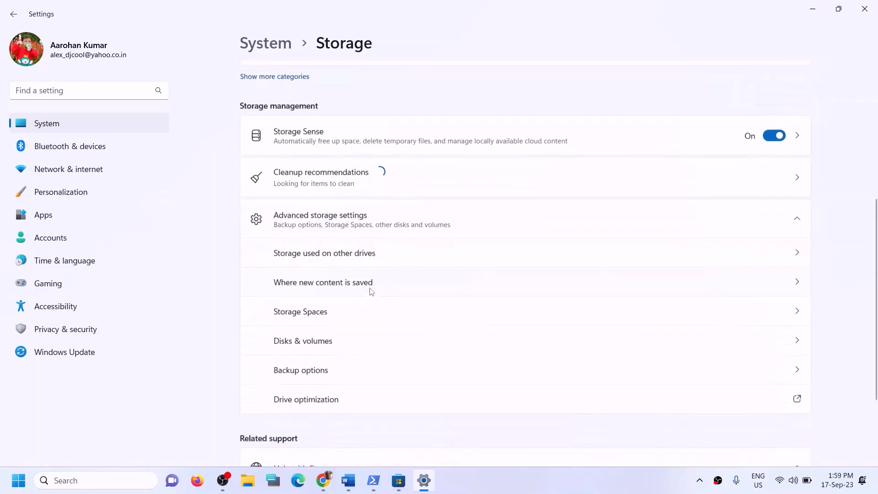
left_click(316, 284)
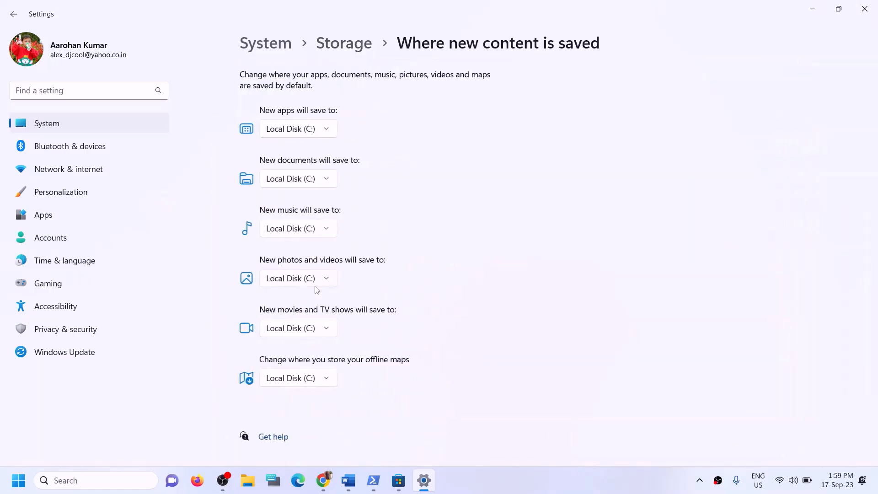
left_click(332, 136)
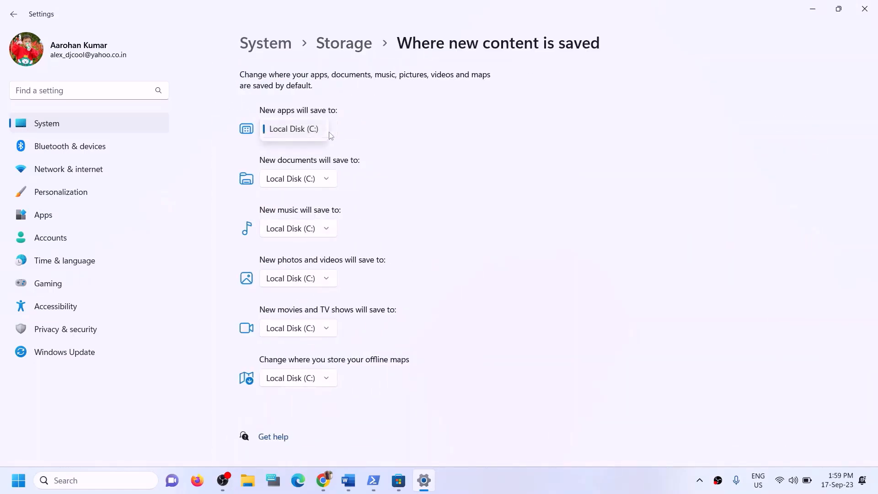
left_click(355, 120)
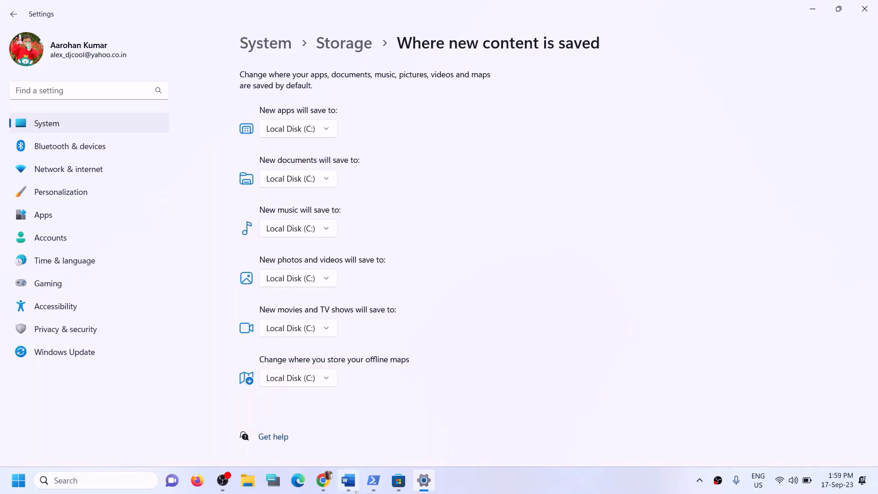
- In the Word guide, highlight "Try installing to C drive" in Step 12 again, and minimize the document
left_click(348, 480)
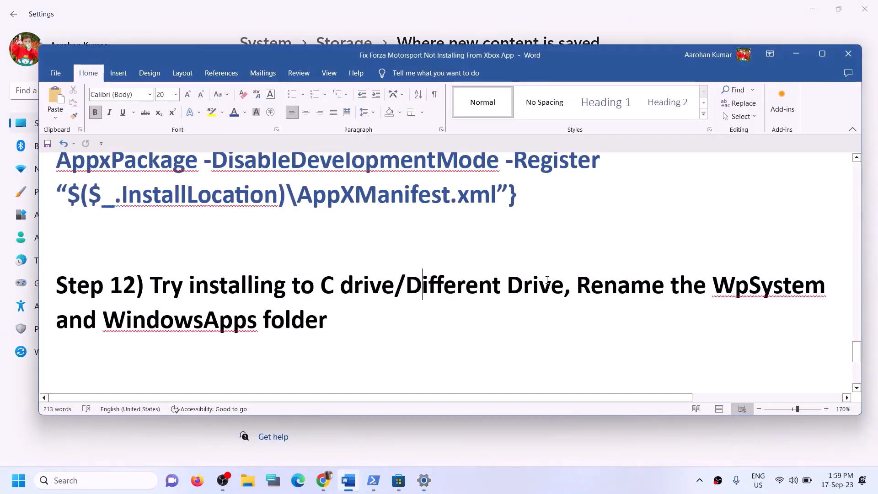
left_click_drag(151, 286, 395, 286)
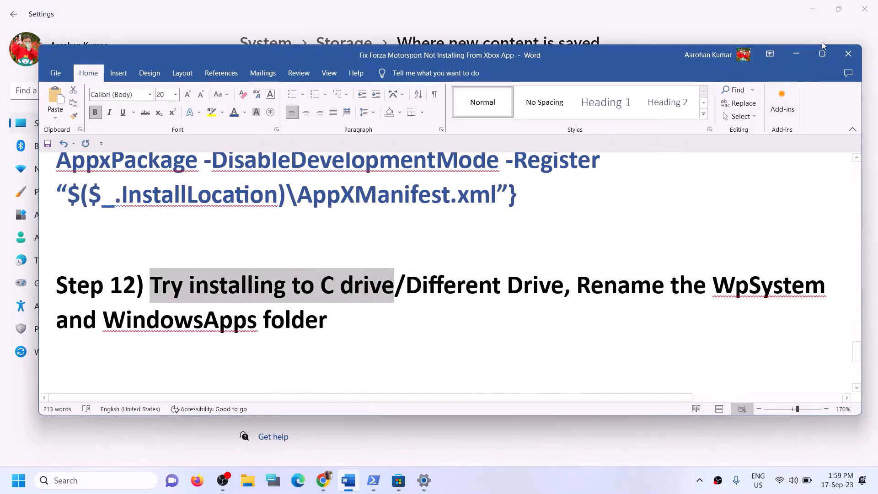
left_click(791, 54)
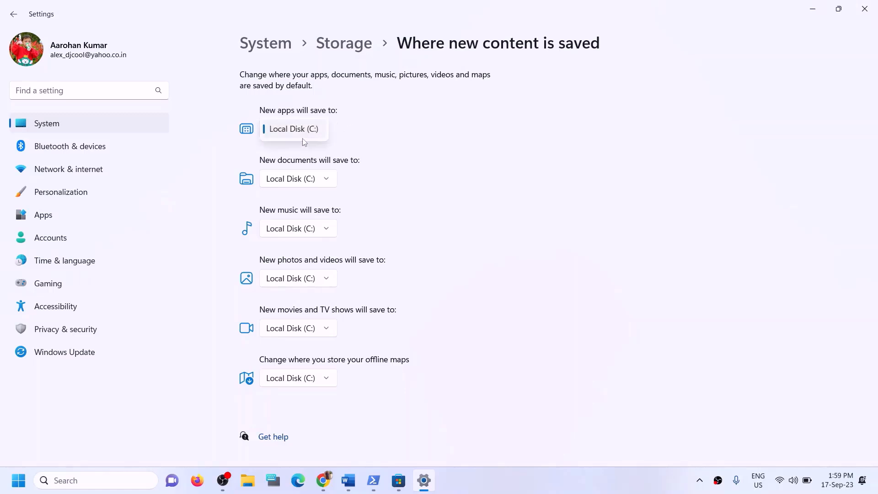
- Recheck the drive choices for where new apps are saved and return to the Word guide
left_click(338, 135)
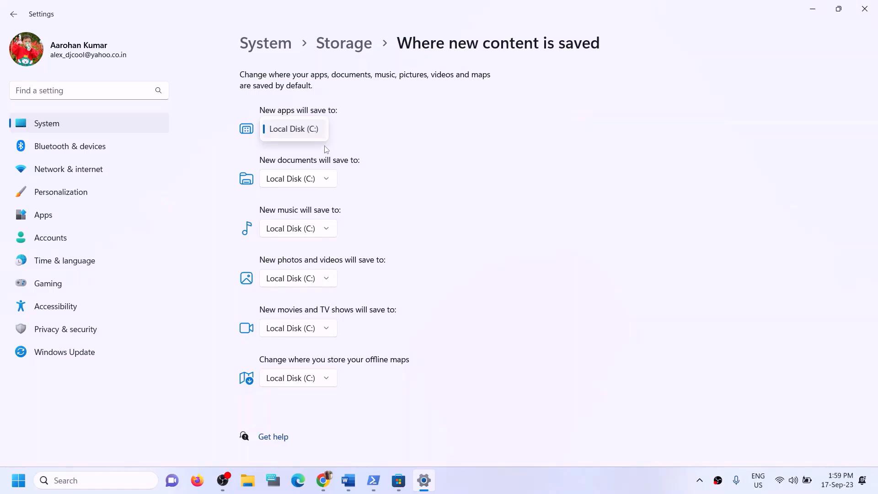
left_click(372, 142)
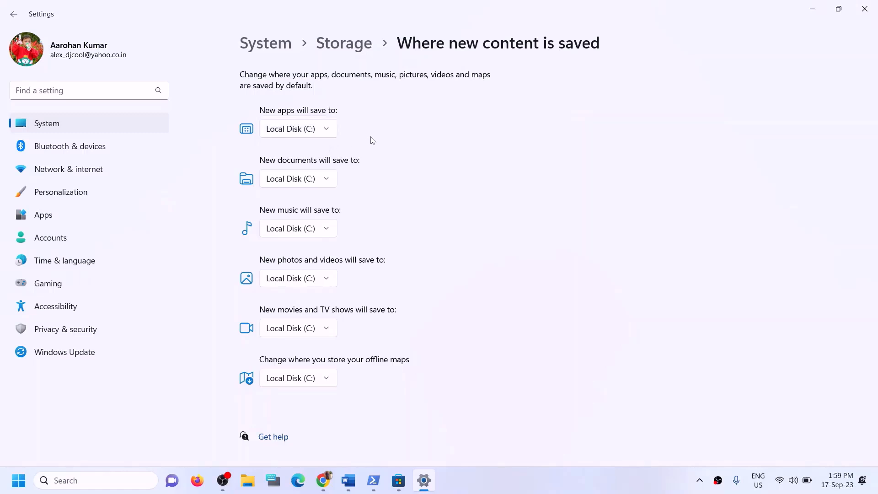
left_click(328, 136)
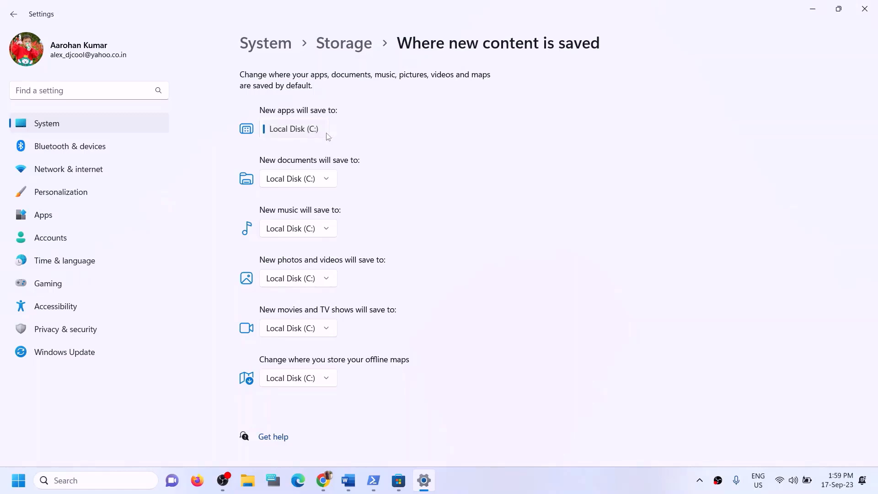
left_click(572, 138)
left_click(350, 480)
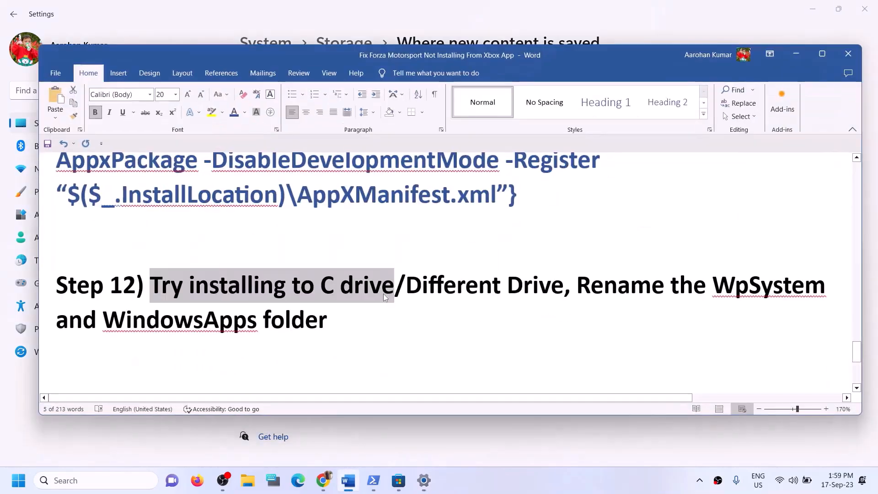
- Highlight "Try installing to C drive" and "Different Drive" in Step 12 of the Word guide and minimize the document
left_click_drag(171, 285, 395, 288)
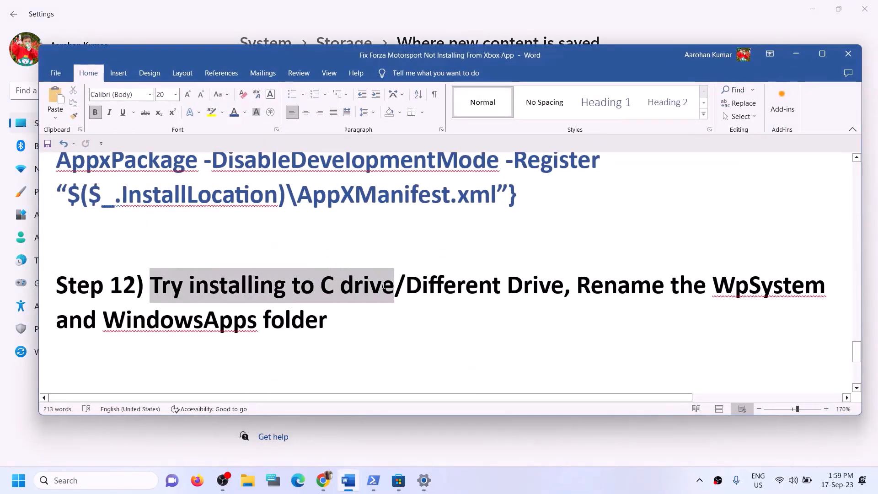
left_click(349, 314)
left_click_drag(212, 286, 565, 287)
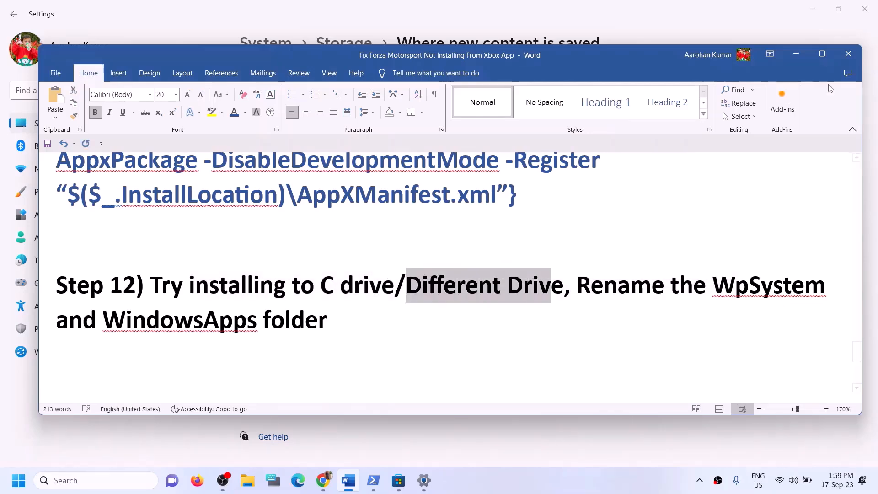
left_click(796, 54)
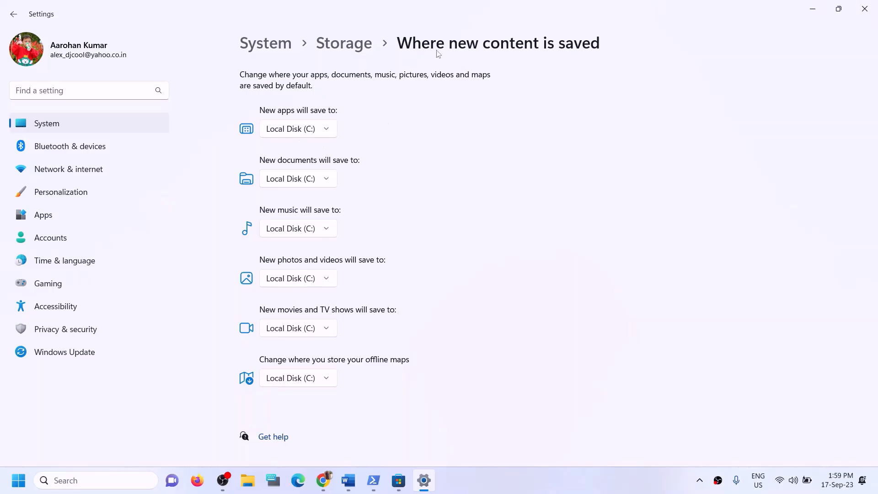
- Close the File Explorer window and choose Local Disk (D:) as the drive where new apps are saved
left_click(330, 130)
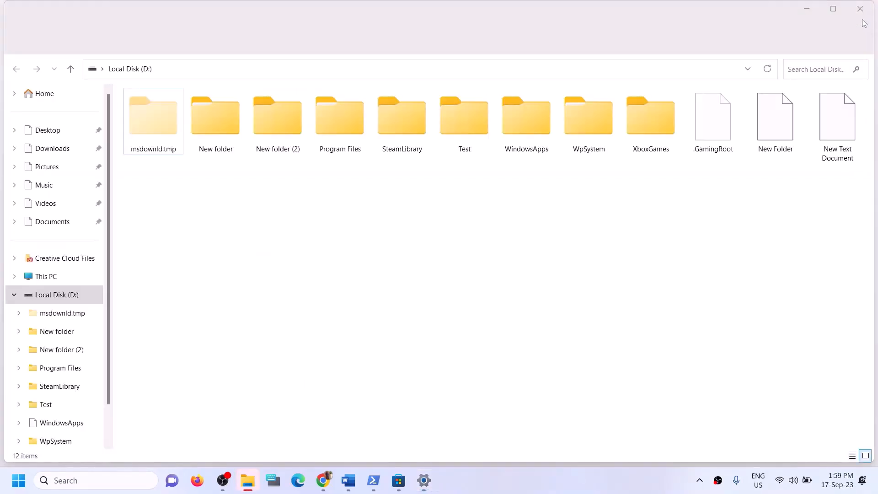
left_click(864, 8)
left_click(326, 130)
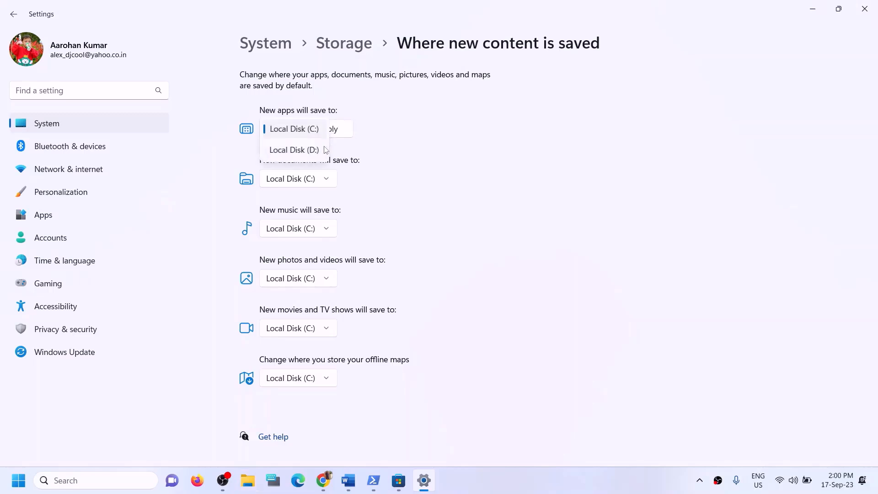
left_click(301, 152)
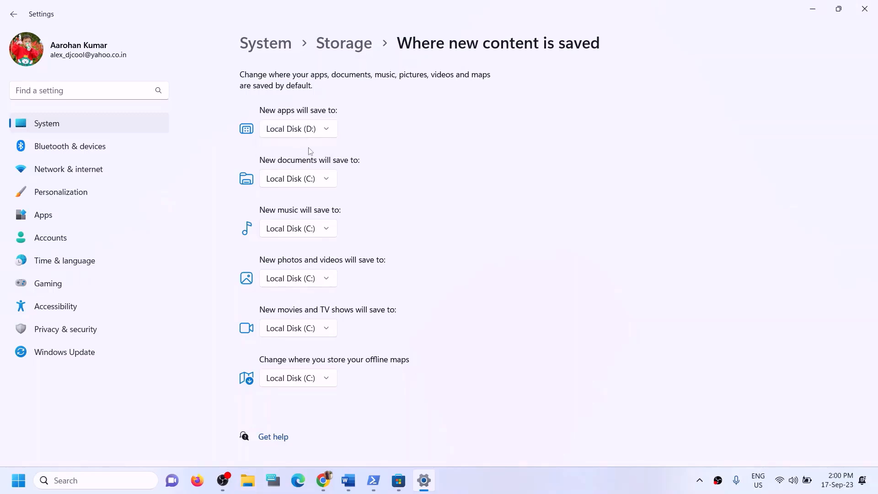
- Set new apps to save to Local Disk (C:) and apply the change
left_click(327, 133)
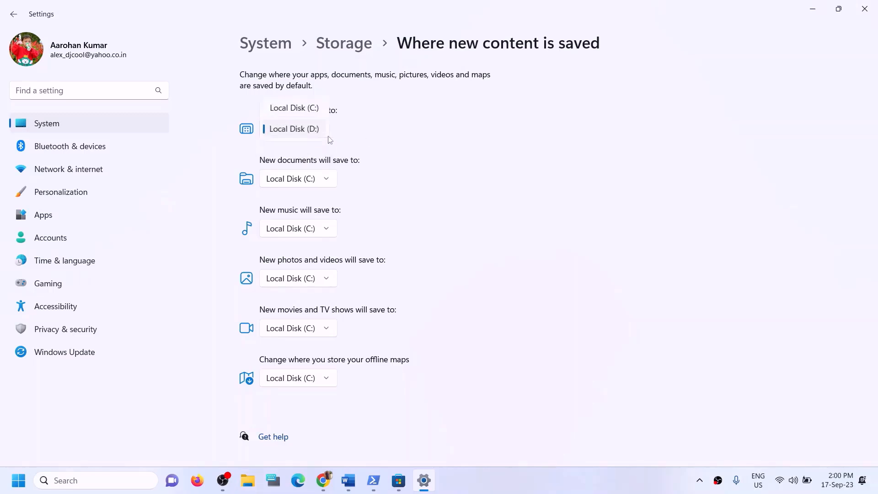
left_click(314, 111)
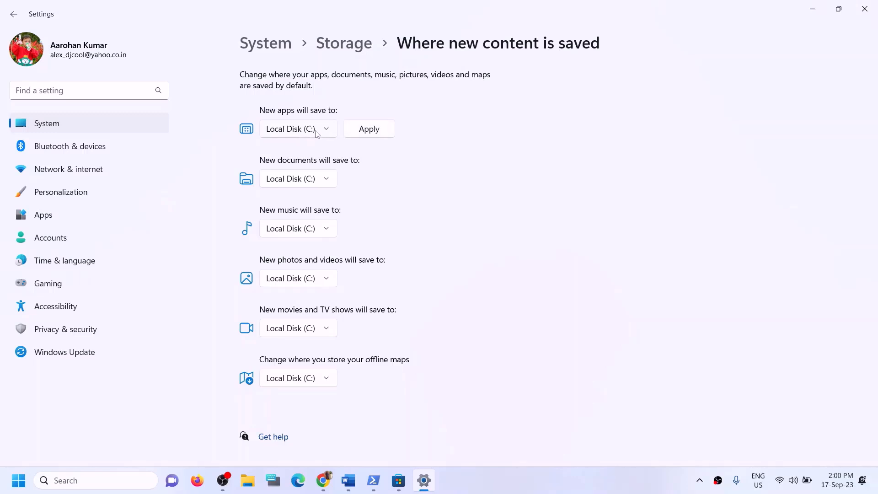
left_click(352, 133)
- Set new apps to save to Local Disk (D:), apply the change, and close Settings
left_click(323, 131)
left_click(304, 150)
left_click(370, 133)
left_click(329, 132)
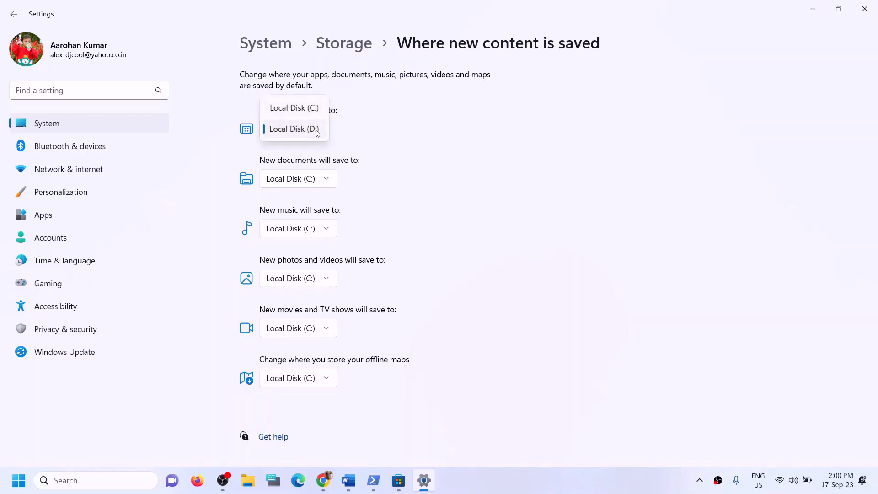
left_click(405, 136)
left_click(865, 8)
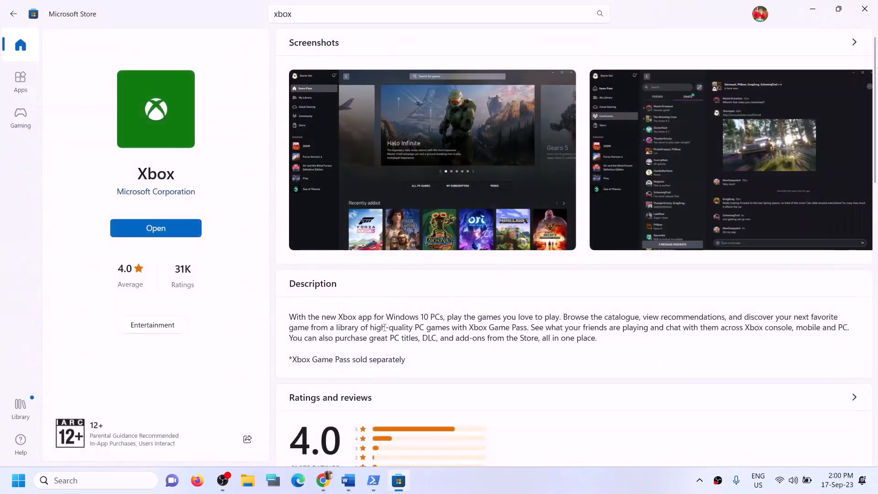
- Return to the Word guide and highlight Step 12's drive advice and its instruction to rename the WpSystem and WindowsApps folders
left_click(349, 481)
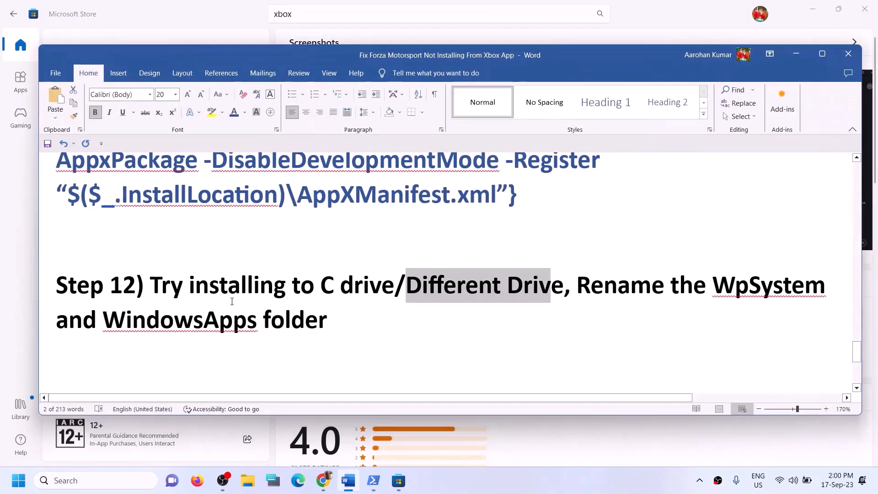
left_click_drag(179, 283, 506, 285)
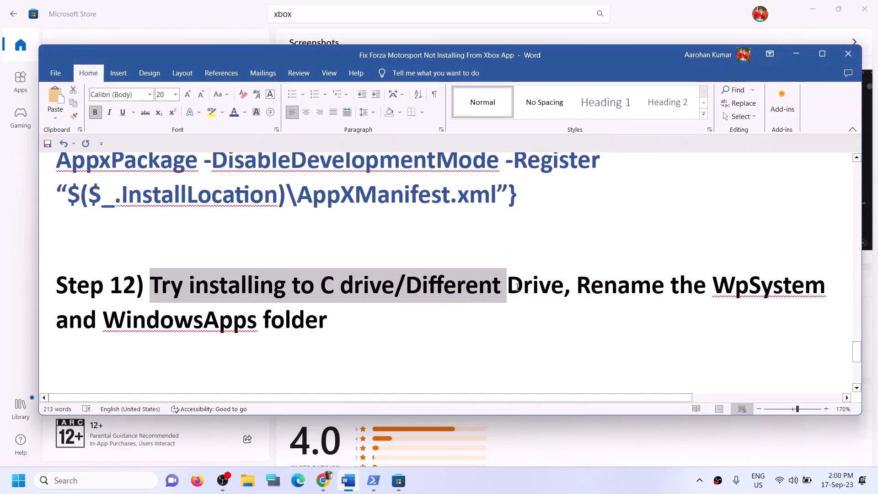
left_click(524, 285)
left_click_drag(577, 286, 763, 324)
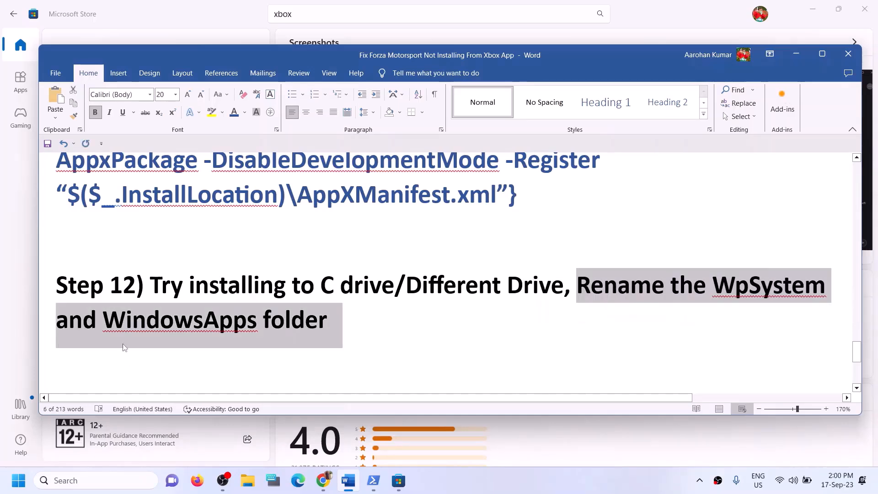
left_click(125, 323)
left_click_drag(91, 326, 411, 349)
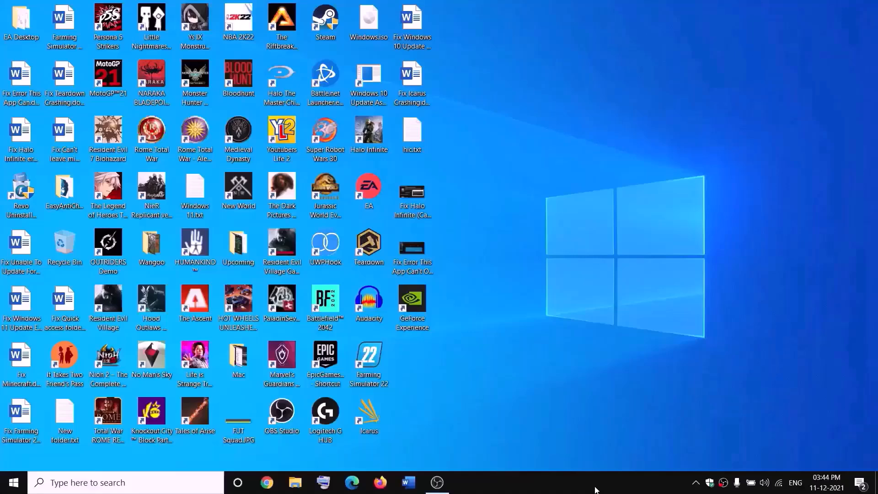
- Open New Volume (D:) in File Explorer and locate the WpSystem folder
left_click(297, 483)
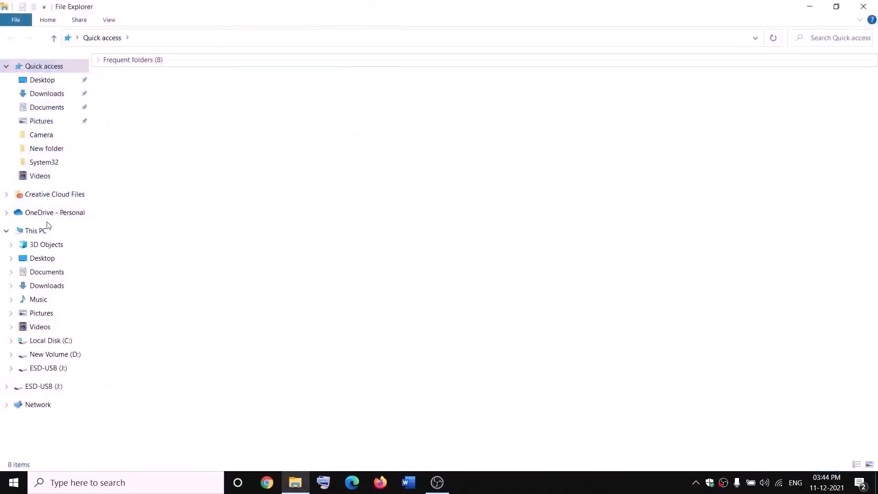
left_click(44, 233)
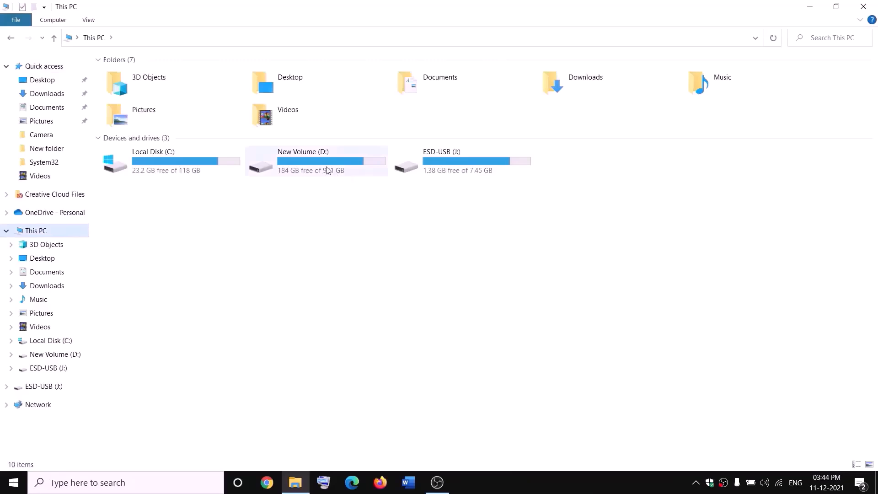
double_click(328, 170)
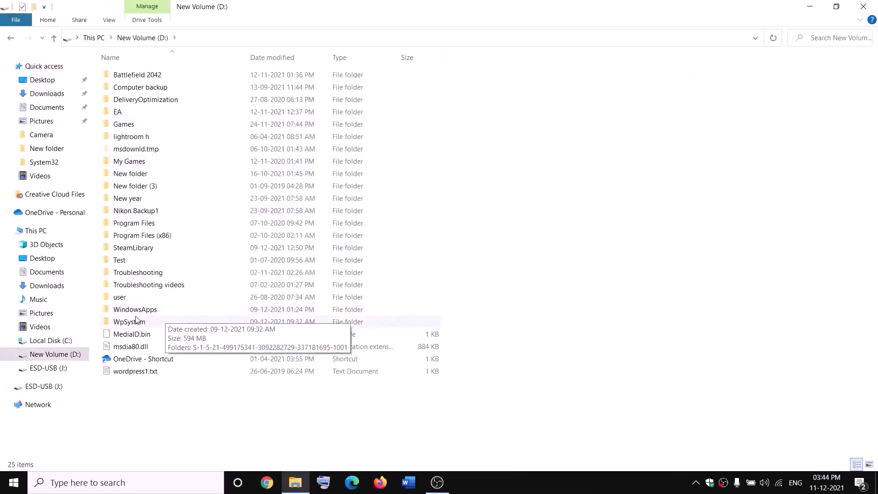
left_click(138, 321)
right_click(143, 324)
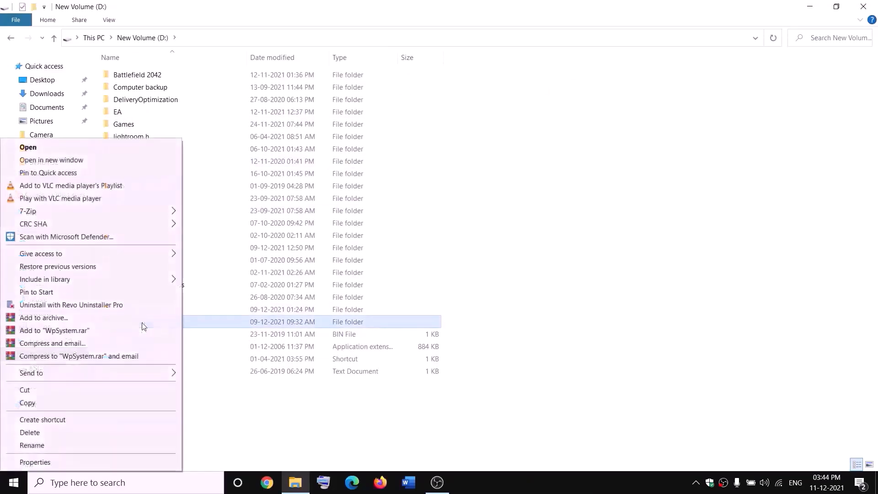
left_click(277, 415)
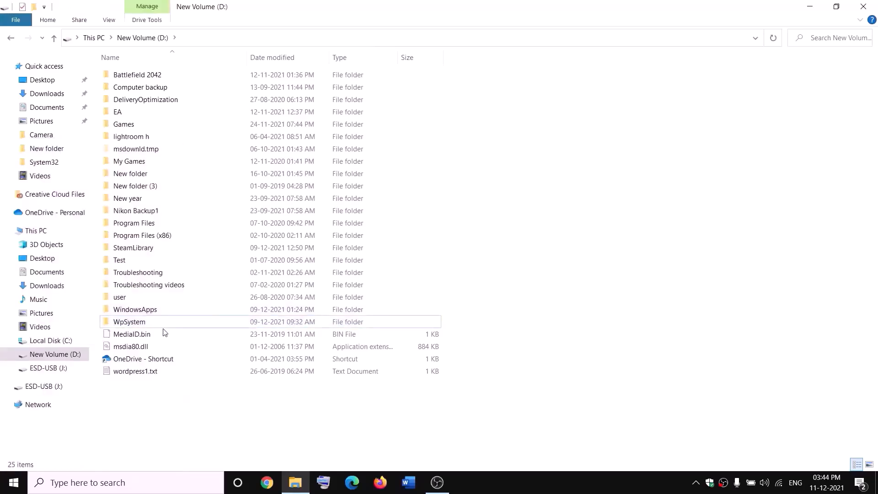
- Open the advanced security settings in the WpSystem folder's properties
right_click(130, 325)
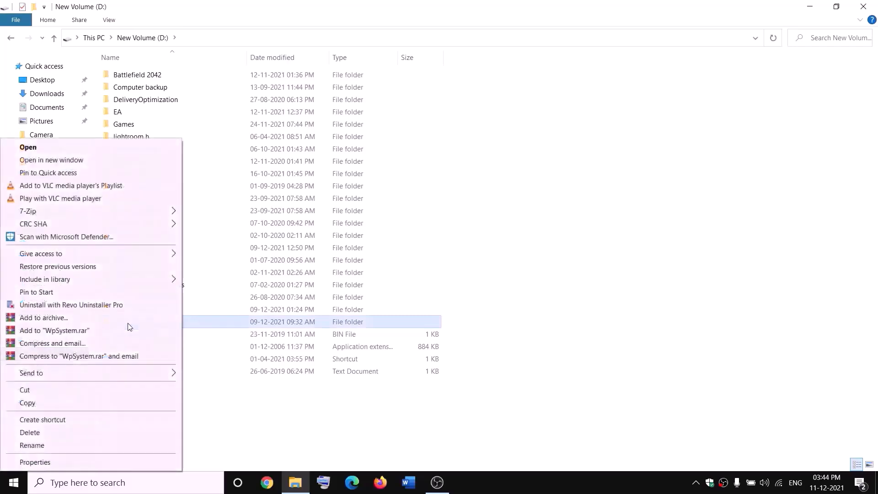
left_click(36, 463)
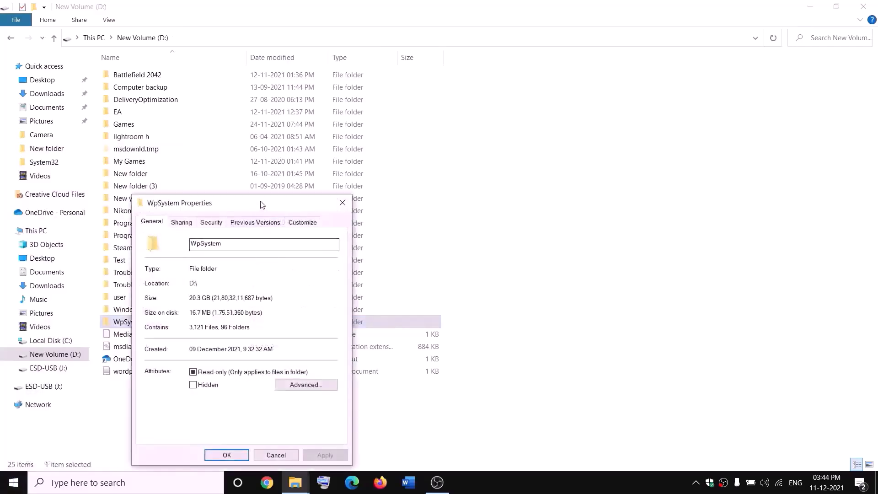
left_click_drag(260, 204, 347, 129)
left_click(326, 148)
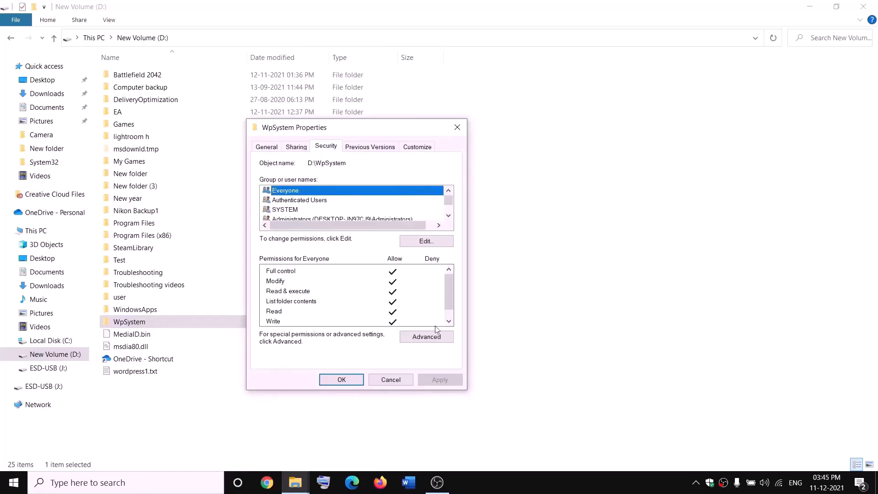
left_click(421, 341)
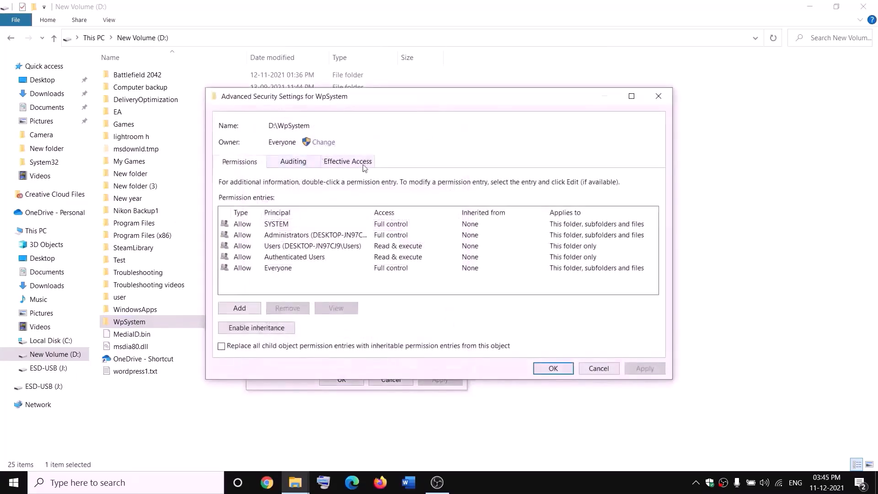
- Make Everyone the owner of WpSystem, including its subcontainers and objects, apply the change, and close the folder's properties
left_click(324, 143)
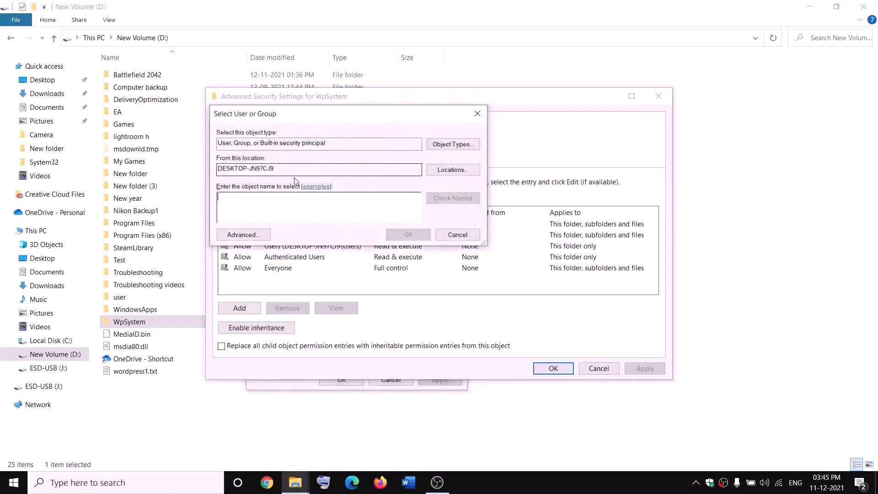
type("w")
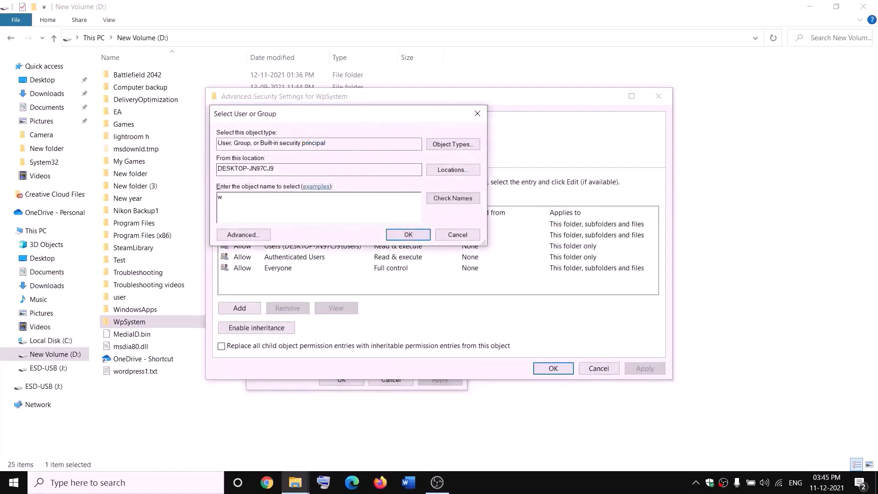
type("everyone")
left_click_drag(264, 194, 216, 197)
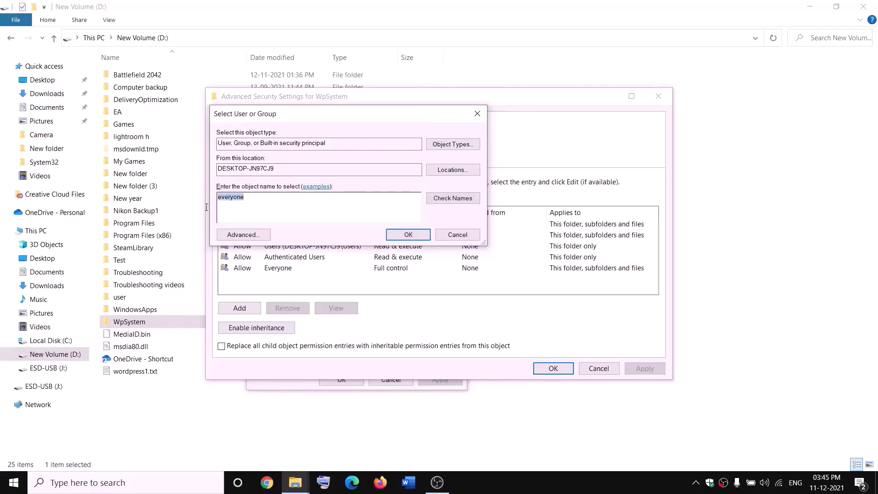
left_click(457, 203)
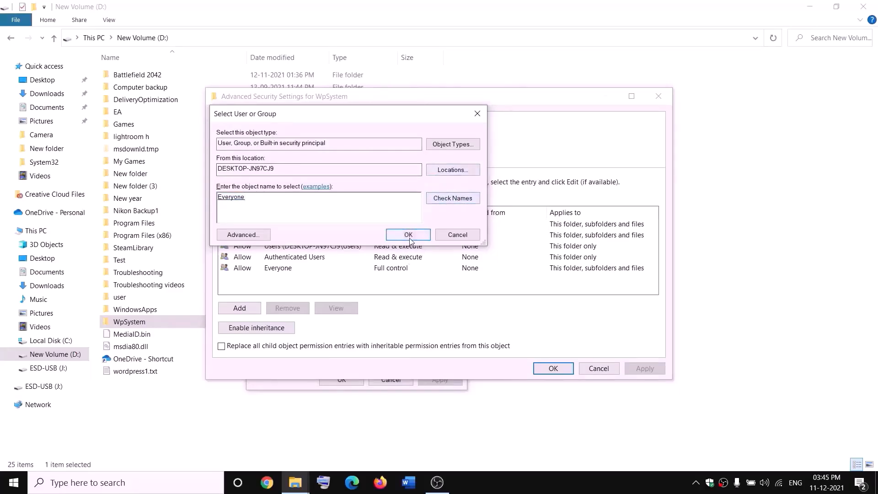
left_click(408, 235)
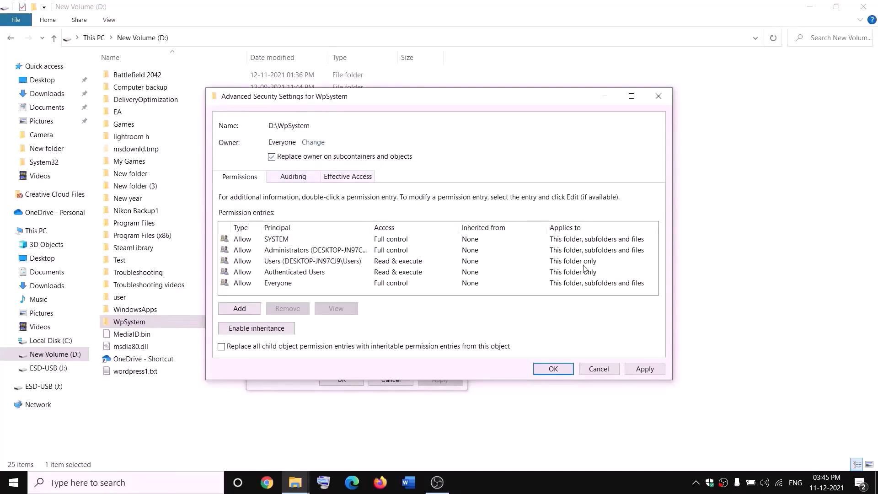
left_click(649, 370)
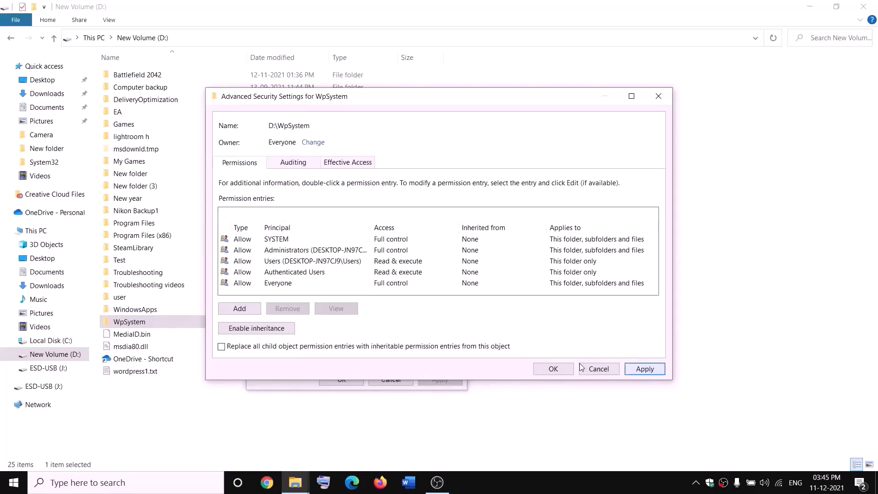
left_click(553, 370)
left_click(553, 288)
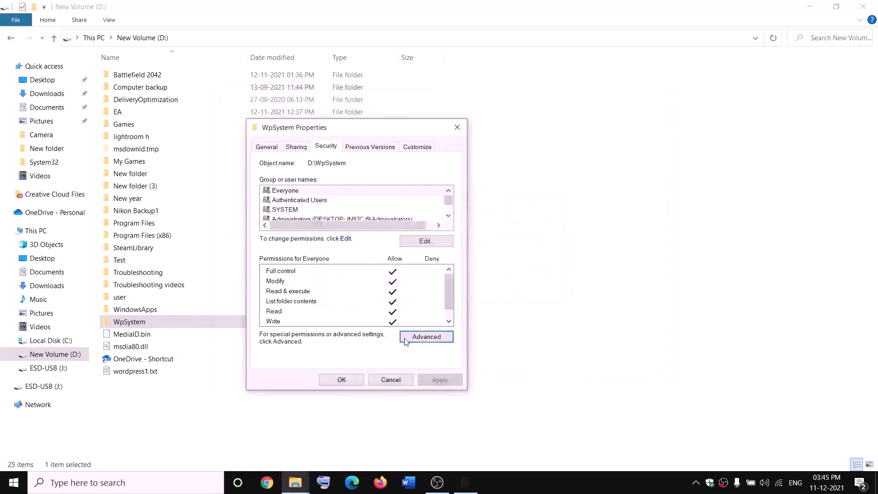
left_click(342, 379)
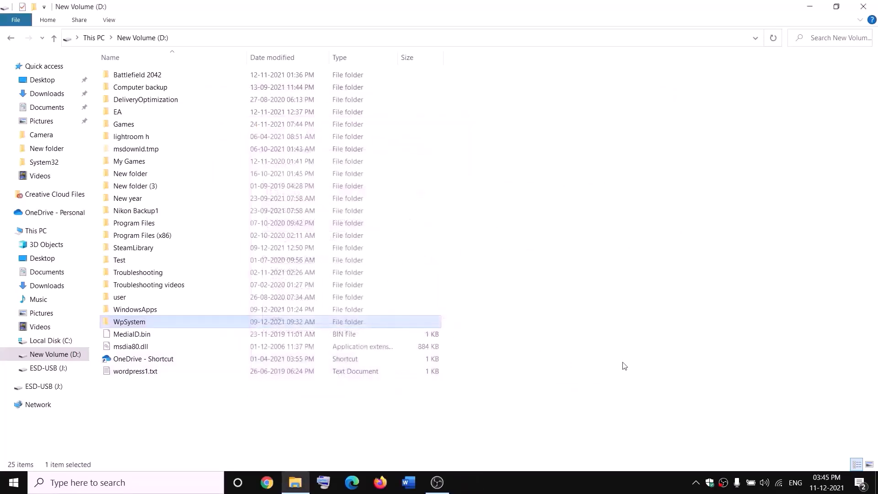
- Reopen the WpSystem folder's properties and bring up its advanced security settings
right_click(131, 324)
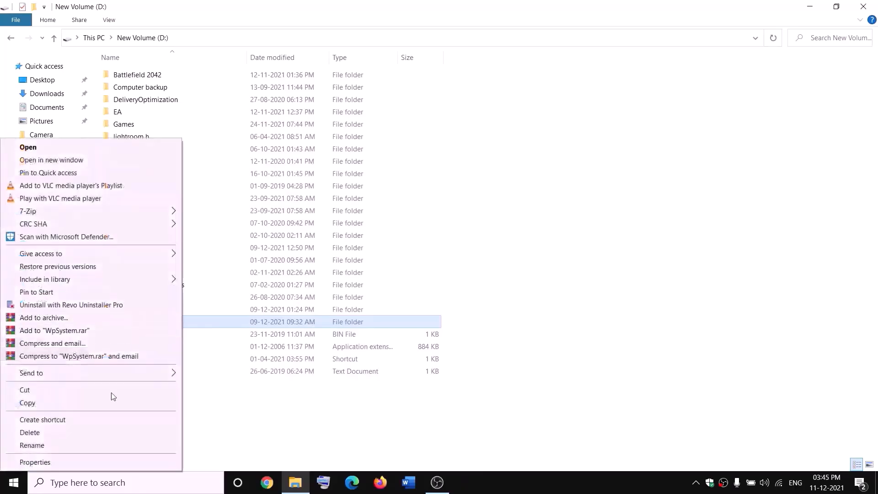
left_click(53, 460)
left_click_drag(270, 201, 341, 151)
left_click(323, 166)
left_click(423, 357)
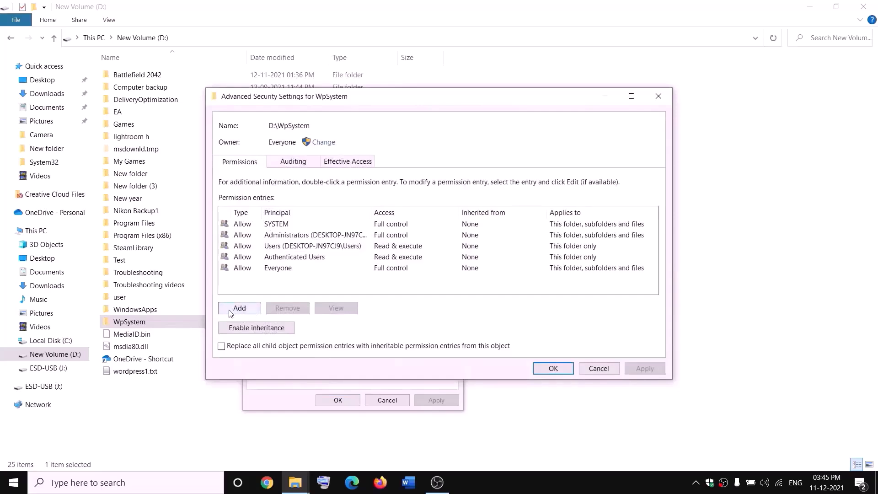
- Add a permission entry granting Everyone full control of WpSystem, apply it, and close the folder's properties
left_click(241, 309)
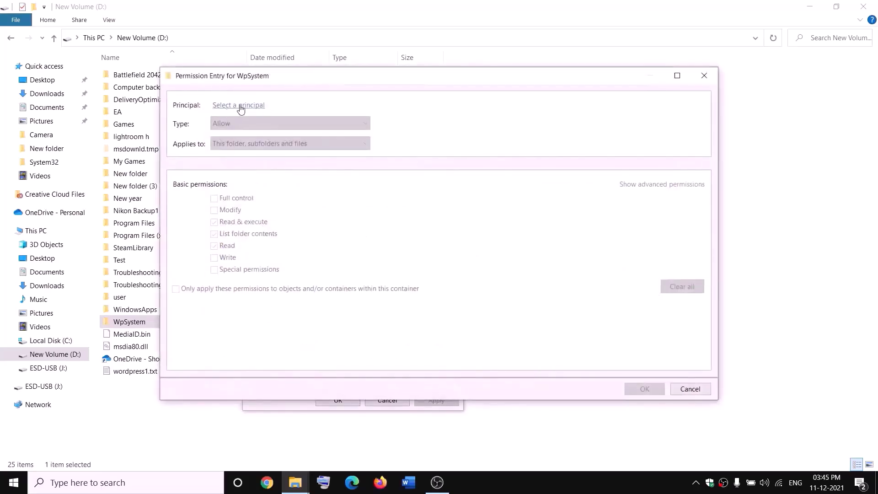
left_click(241, 108)
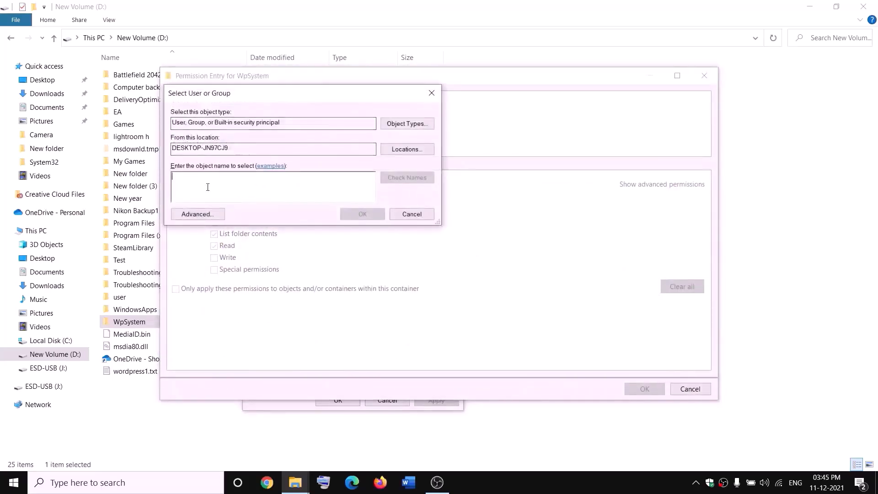
type("everyone")
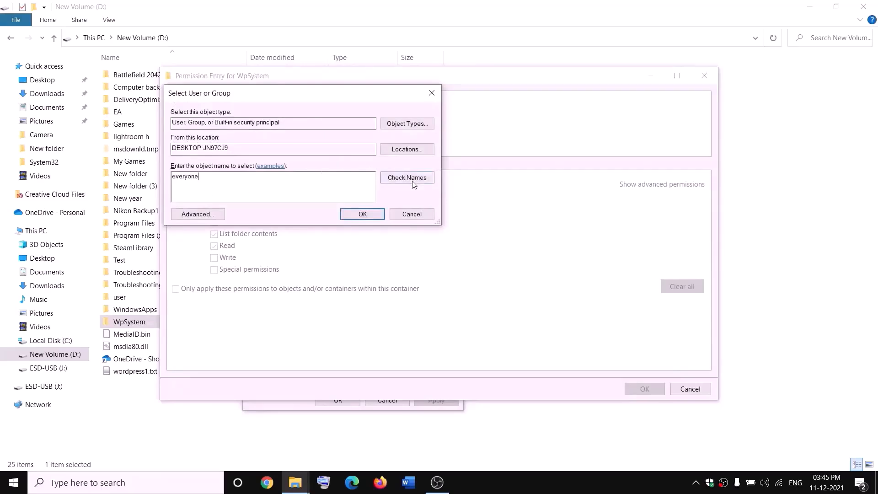
left_click(389, 180)
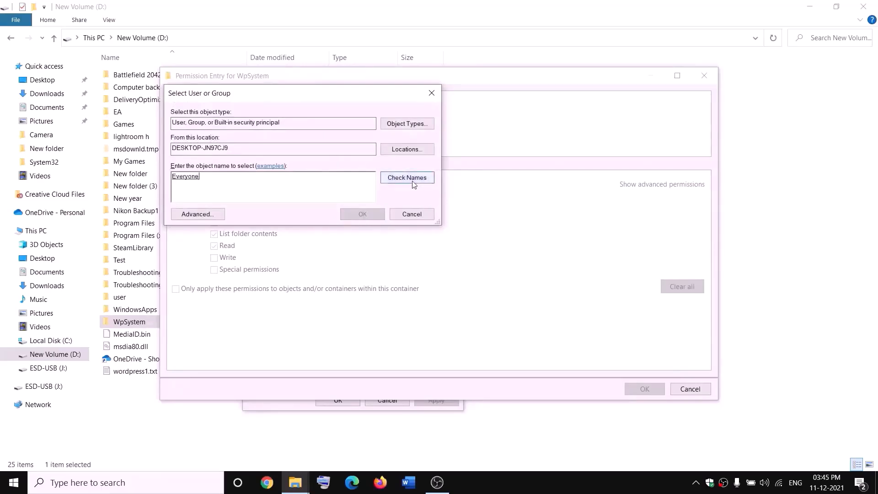
left_click(368, 214)
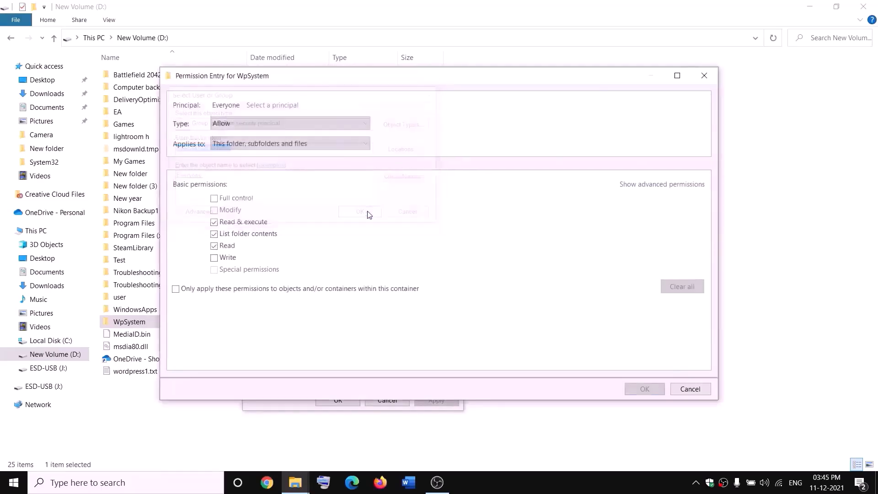
left_click(214, 199)
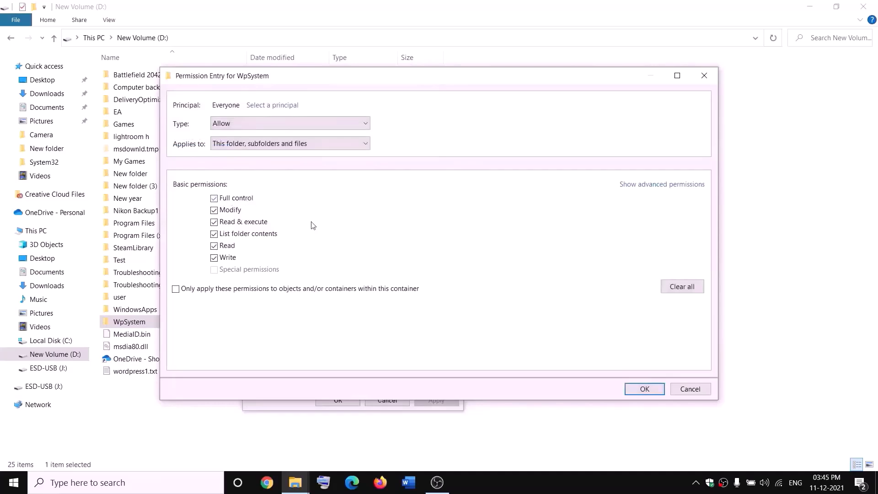
left_click(645, 389)
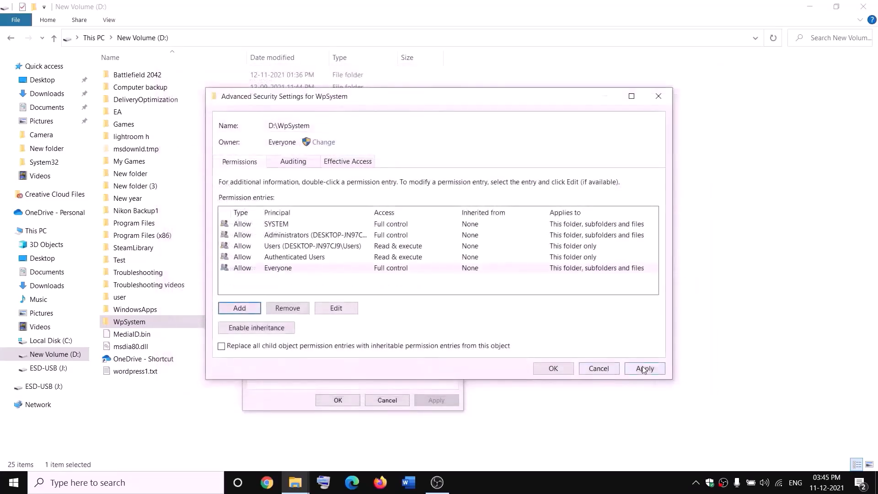
left_click(644, 370)
left_click(554, 368)
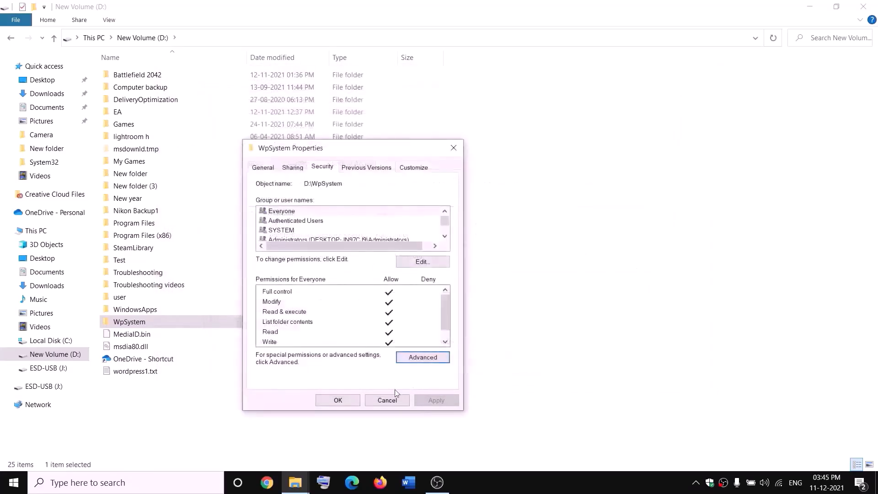
left_click(337, 400)
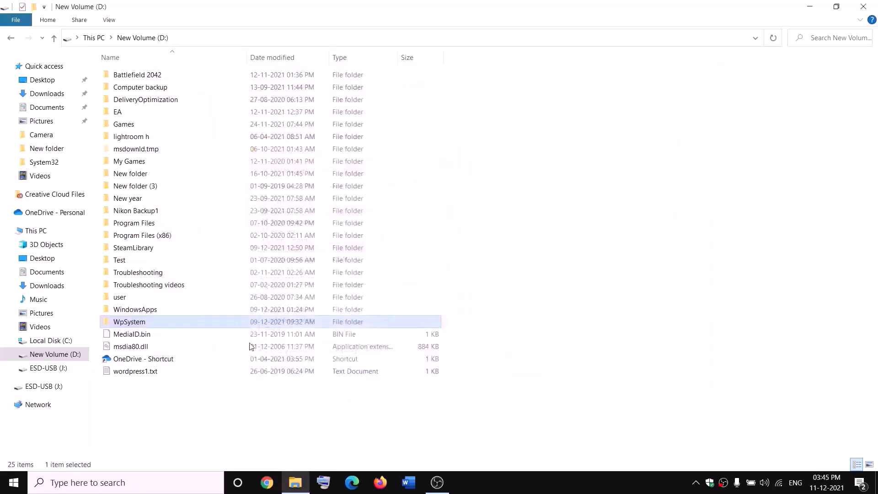
- Rename the WpSystem folder as WpSystem.old
right_click(129, 326)
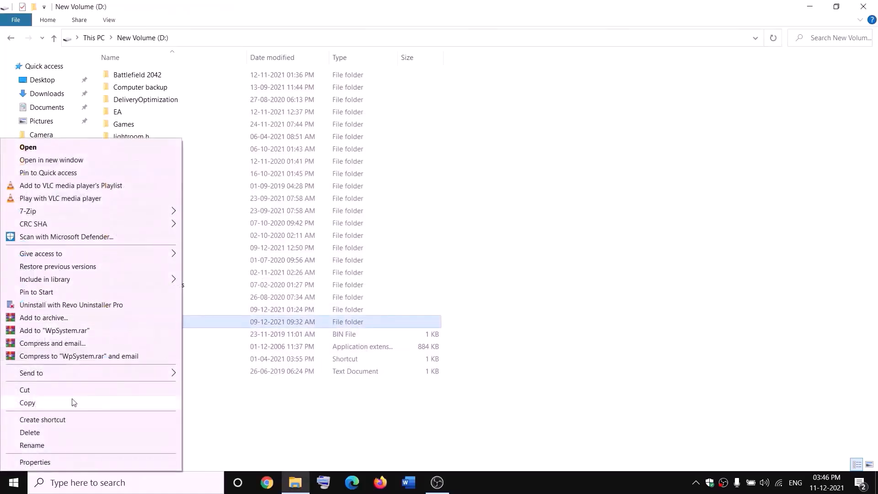
left_click(36, 449)
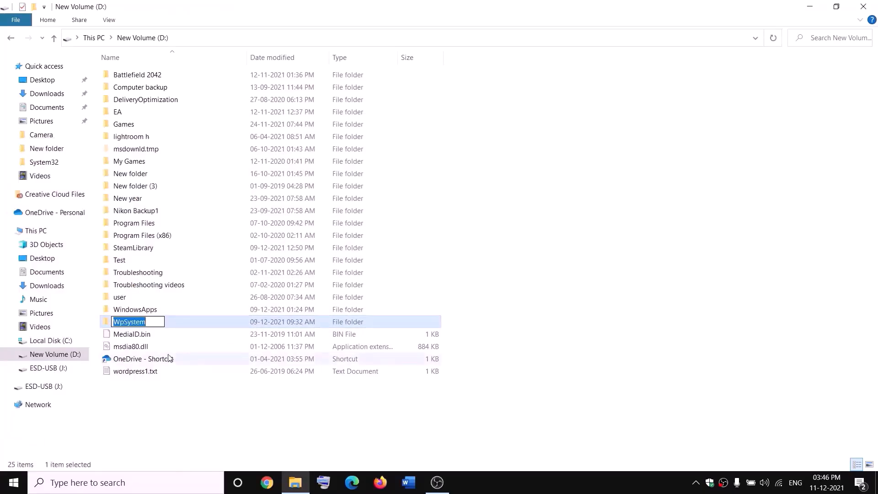
key("End")
type(".old")
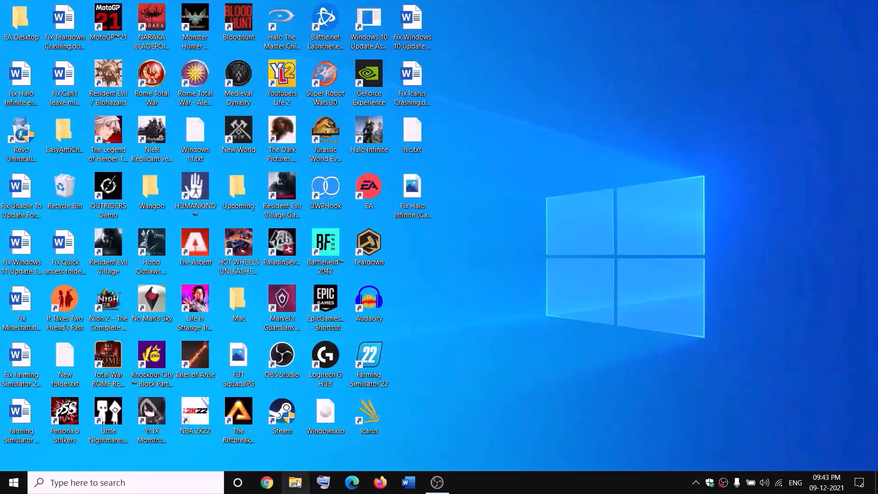
- Open New Volume (D:) in a new File Explorer window and select the WindowsApps folder
key("super+e")
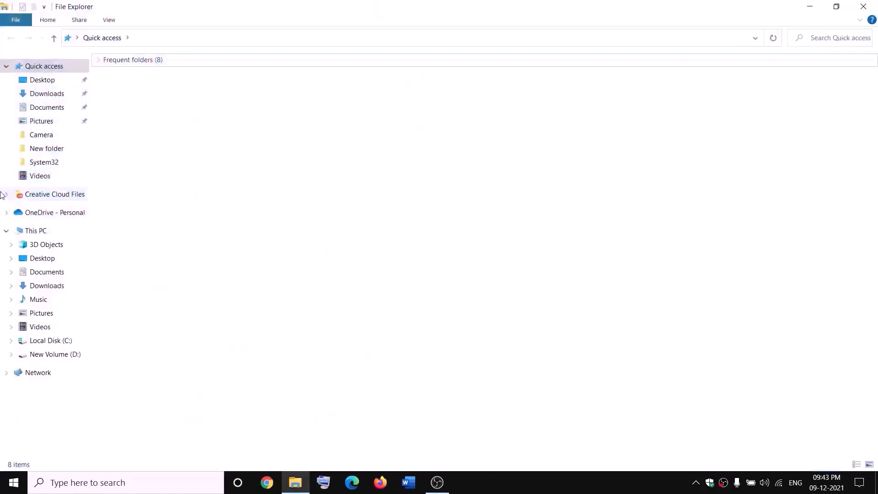
left_click(20, 231)
double_click(315, 165)
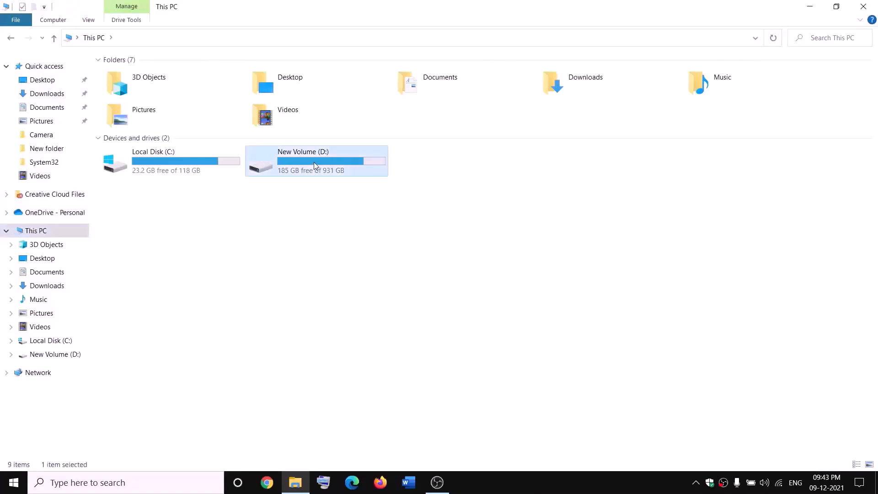
left_click(155, 310)
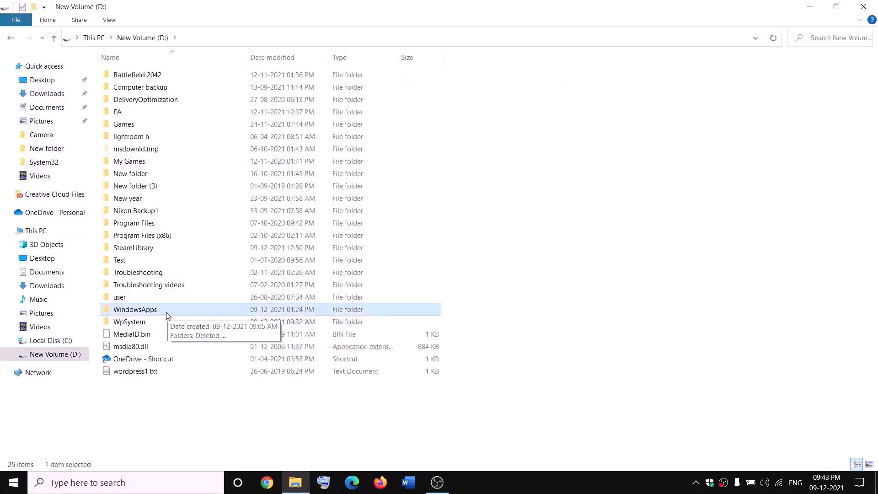
- Open the advanced security settings in the WindowsApps folder's properties
right_click(166, 312)
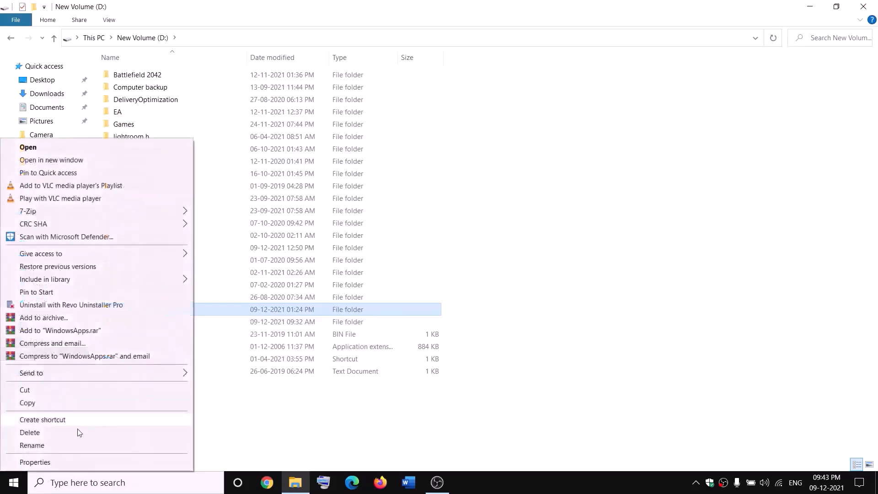
left_click(43, 464)
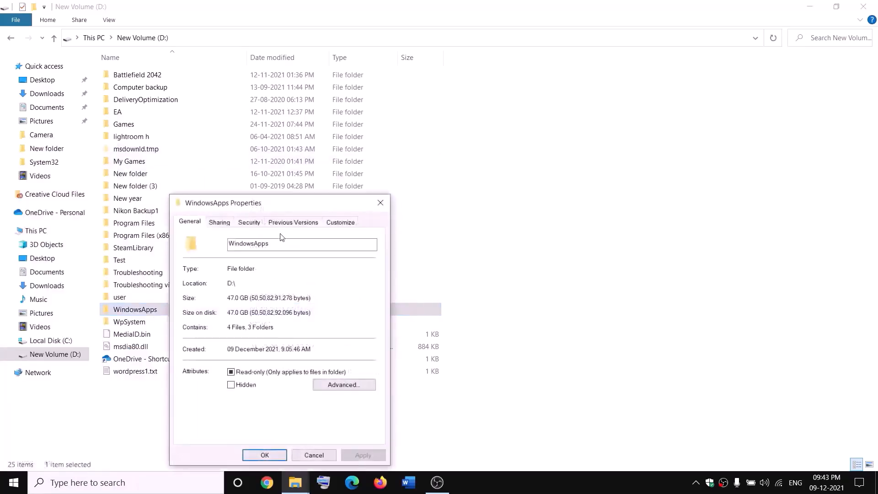
left_click(249, 224)
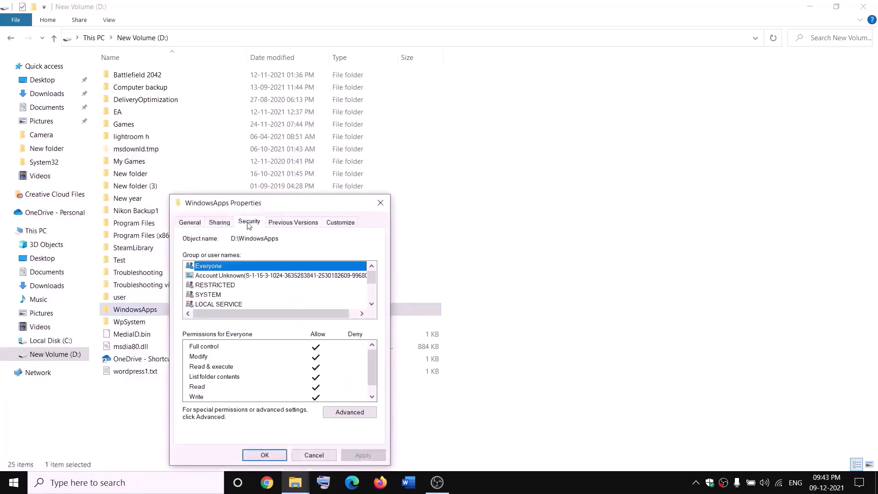
left_click(341, 411)
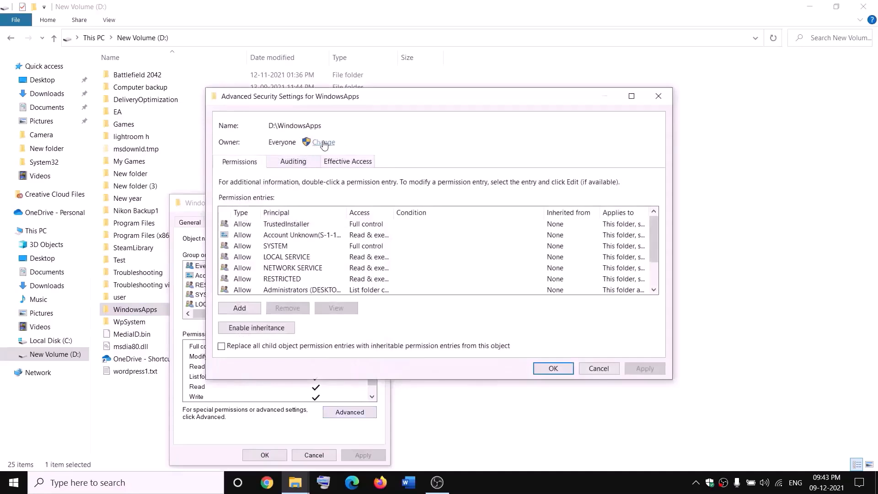
- Make Everyone the owner of WindowsApps, including its subcontainers and objects, apply the change, and close the folder's properties
left_click(324, 142)
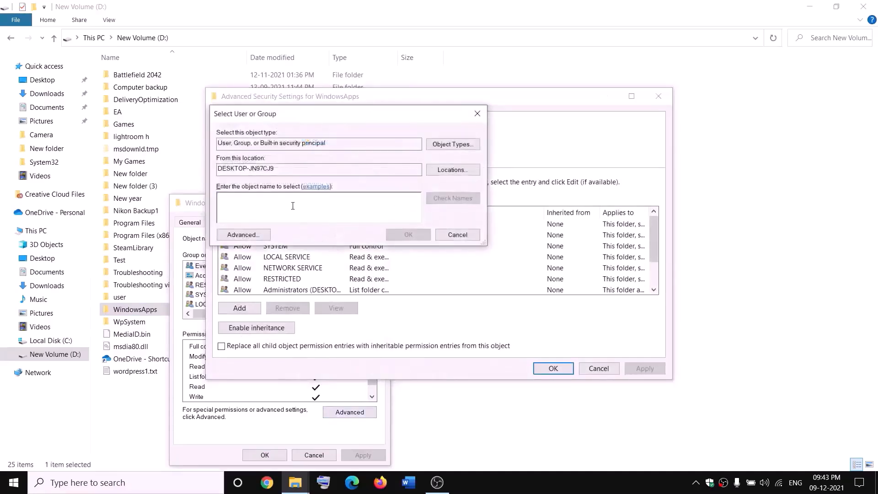
type("eve")
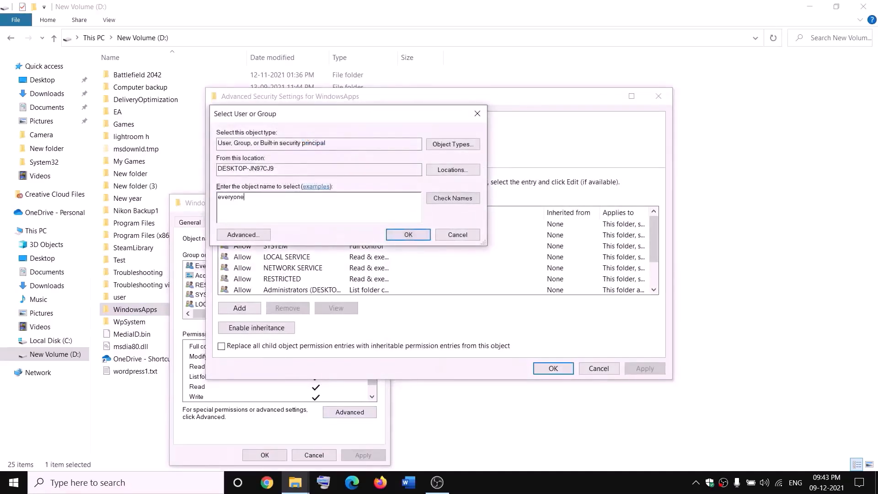
type("ryone")
left_click(463, 202)
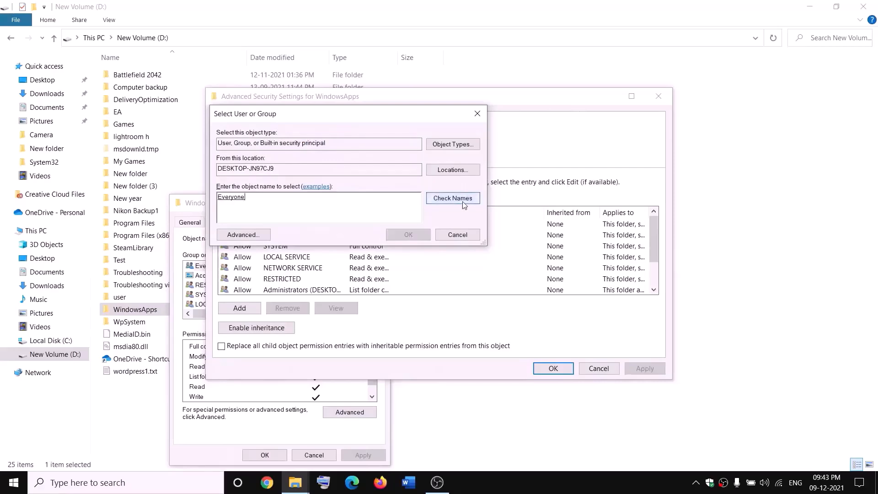
left_click(408, 235)
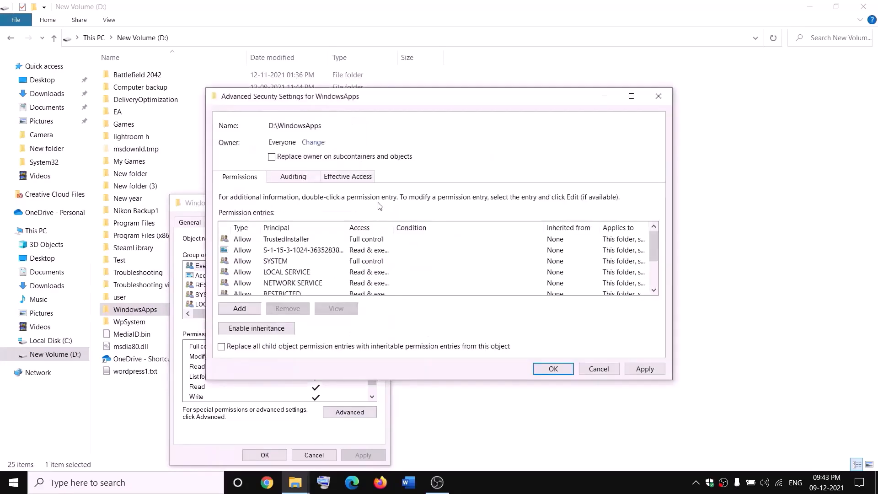
left_click(272, 158)
left_click(645, 369)
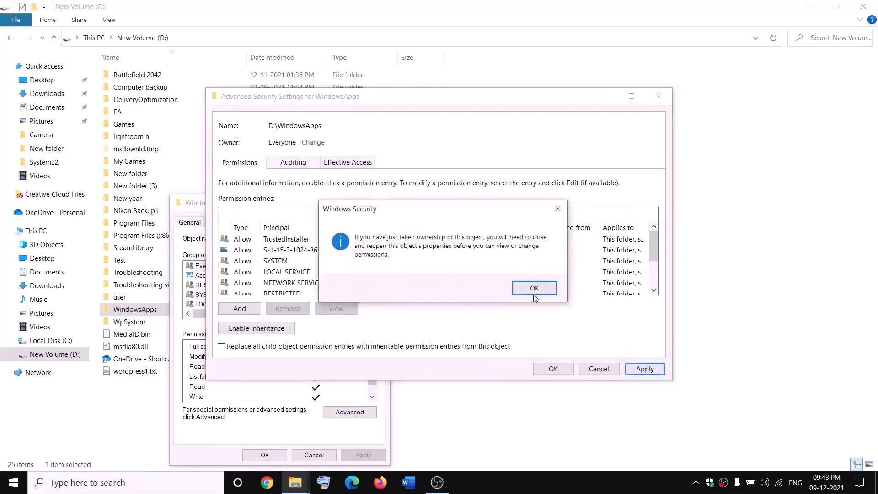
left_click(535, 297)
left_click(553, 368)
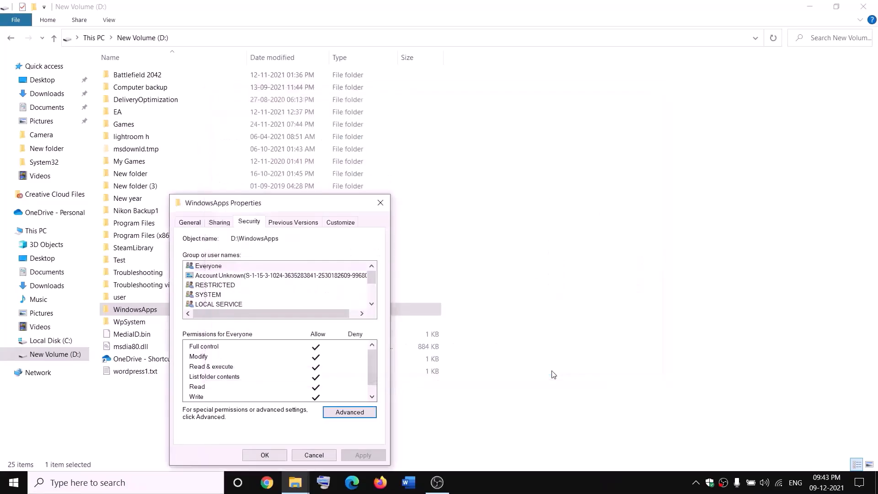
left_click(273, 457)
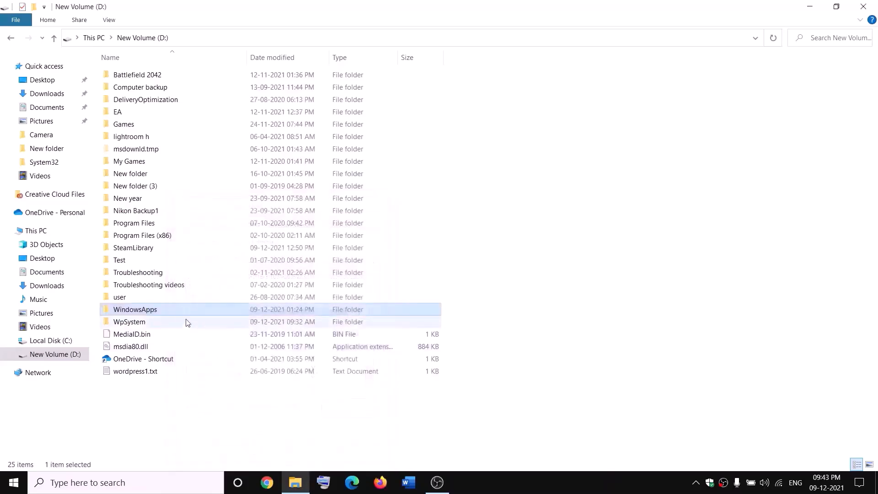
- Reopen the WindowsApps folder's properties and bring up its advanced security settings again
right_click(166, 314)
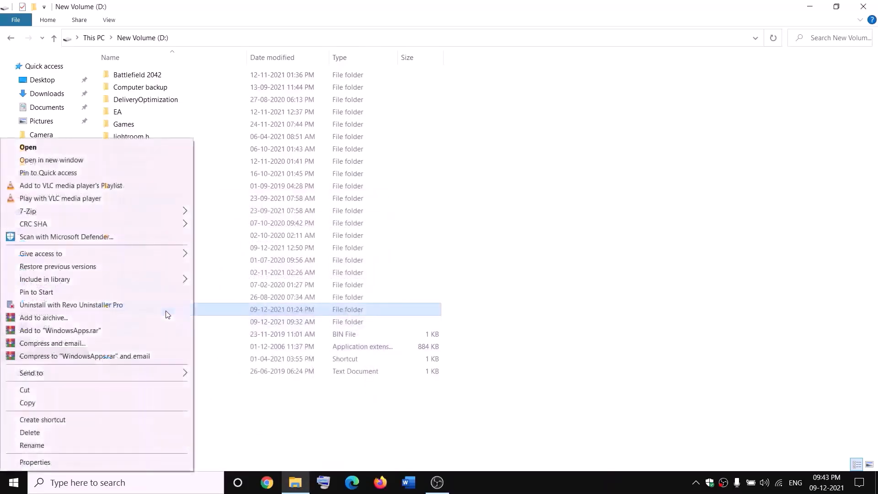
left_click(33, 464)
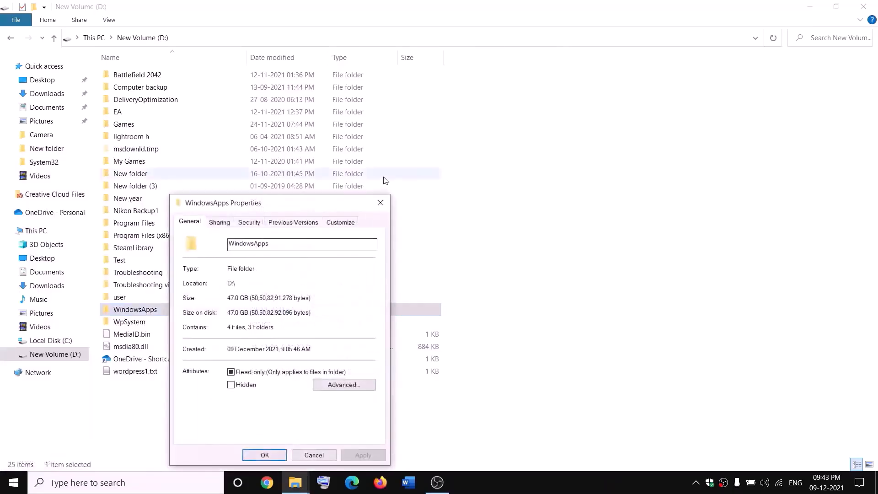
left_click(257, 224)
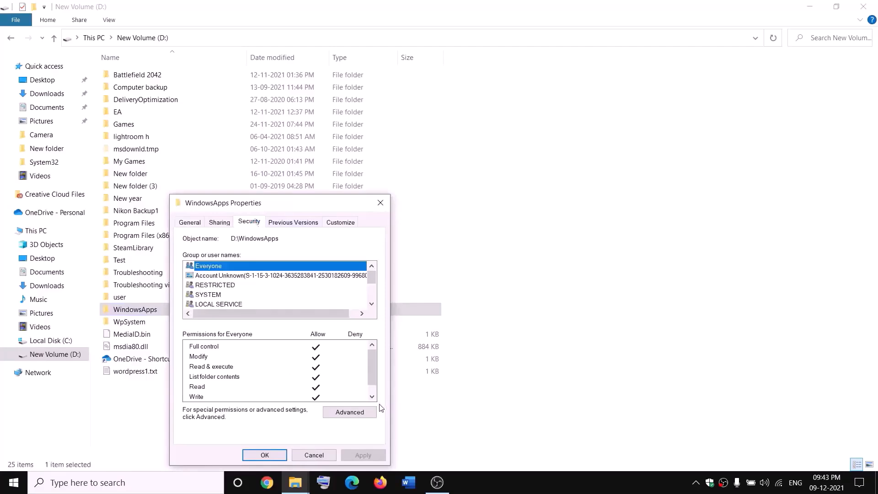
left_click(359, 412)
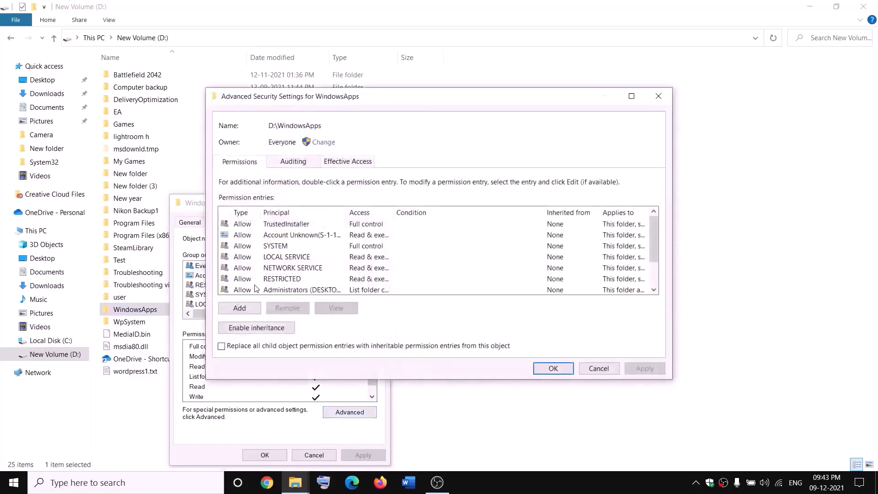
- Add a permission entry for the WindowsApps folder with everyone as the principal, checking the name
left_click(241, 308)
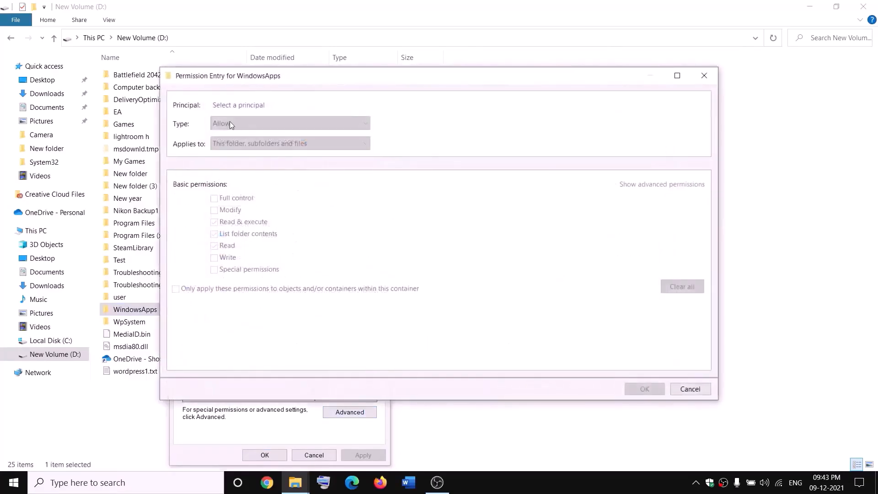
left_click(234, 106)
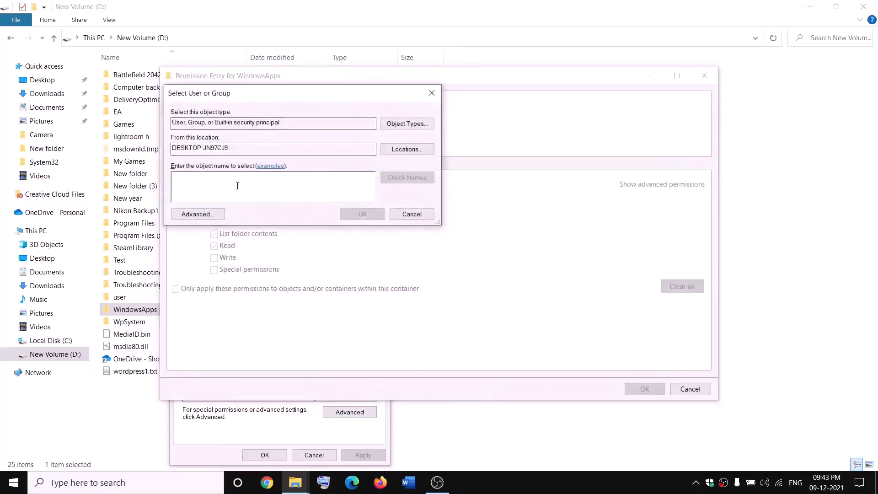
type("everyone")
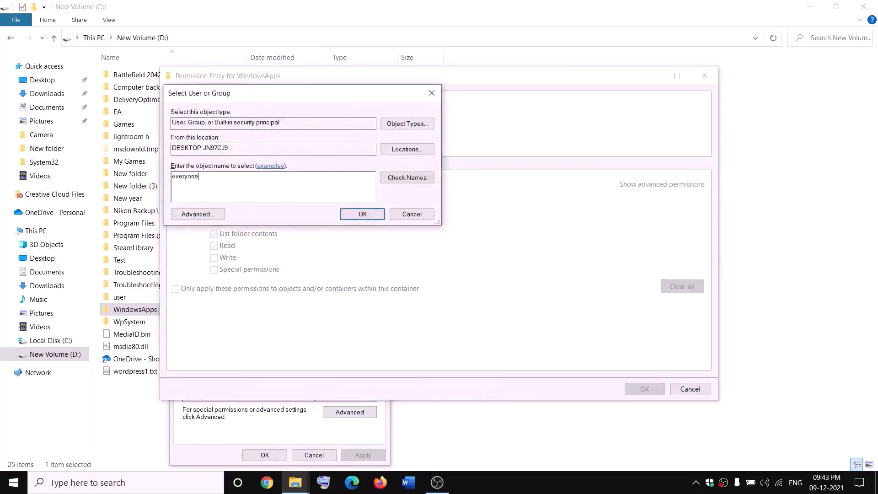
left_click(414, 177)
left_click(364, 214)
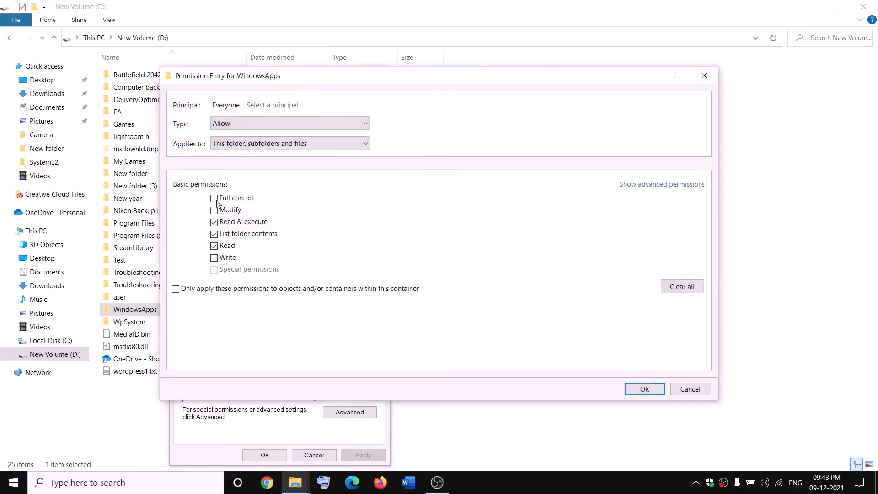
- Grant Everyone full control of WindowsApps, apply the permissions, and close the folder's security settings and properties
left_click(652, 389)
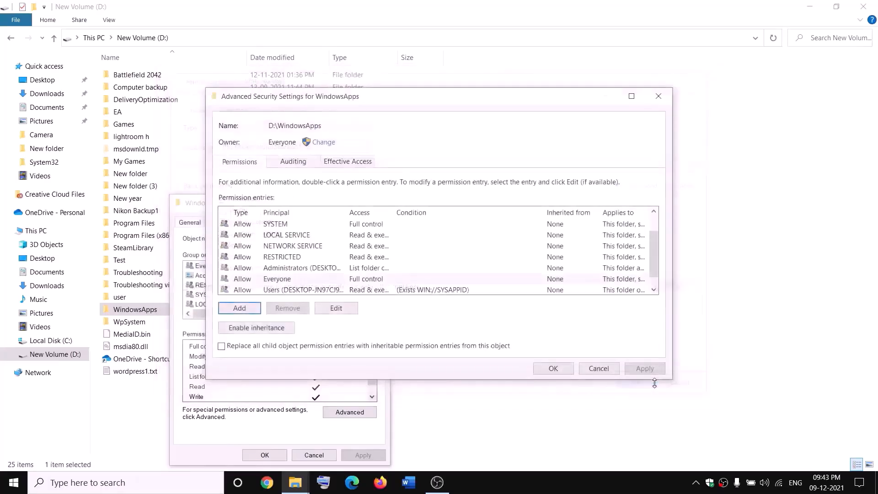
left_click(645, 370)
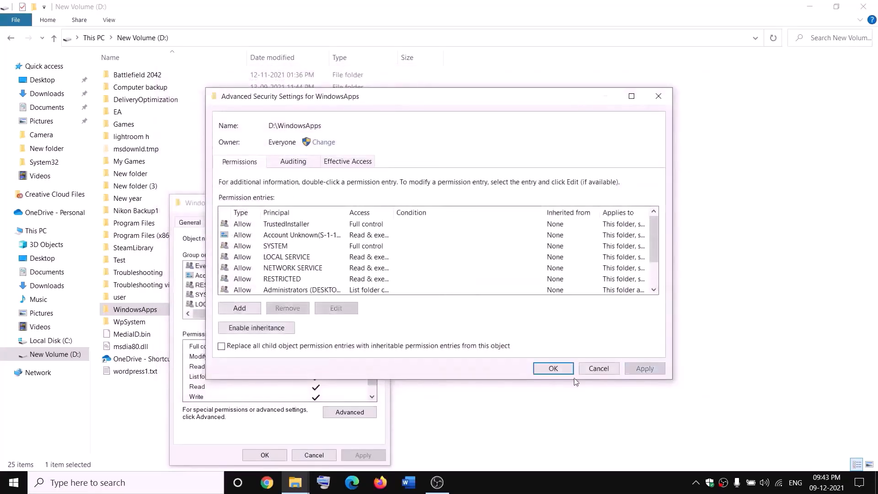
left_click(551, 371)
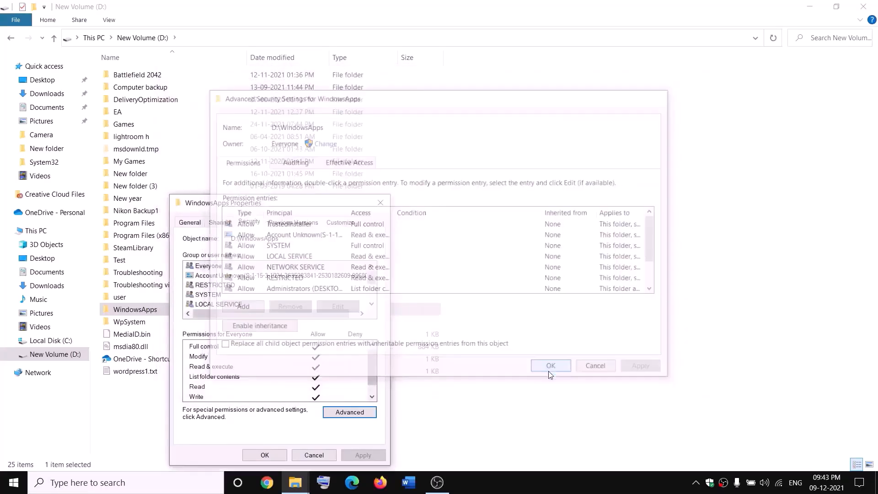
left_click(282, 455)
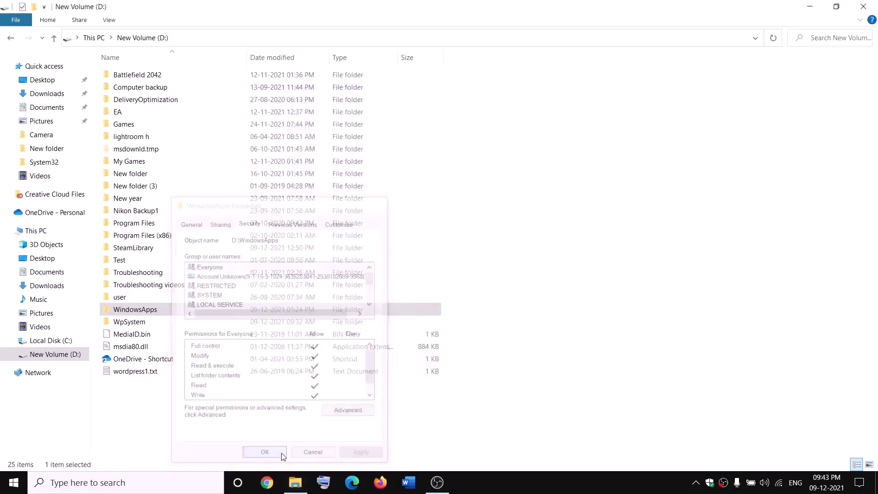
- Rename the WindowsApps folder on New Volume (D:) to WindowsApps.old
right_click(166, 315)
left_click(27, 448)
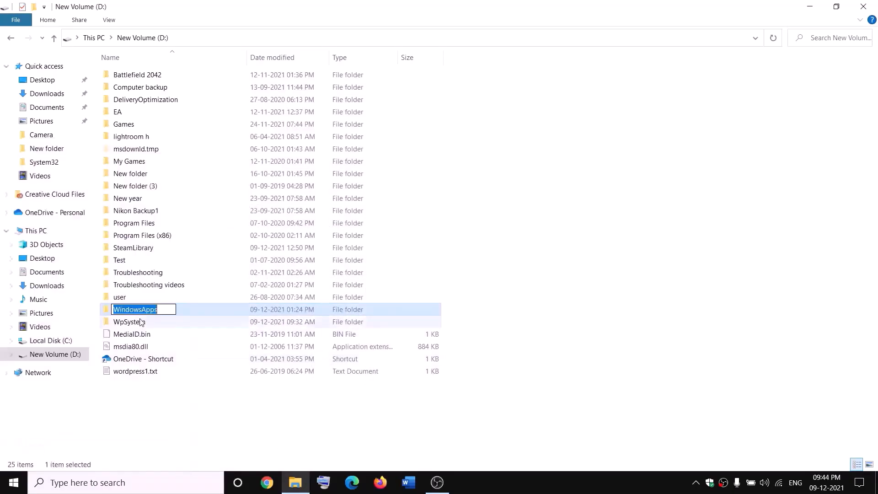
left_click(164, 308)
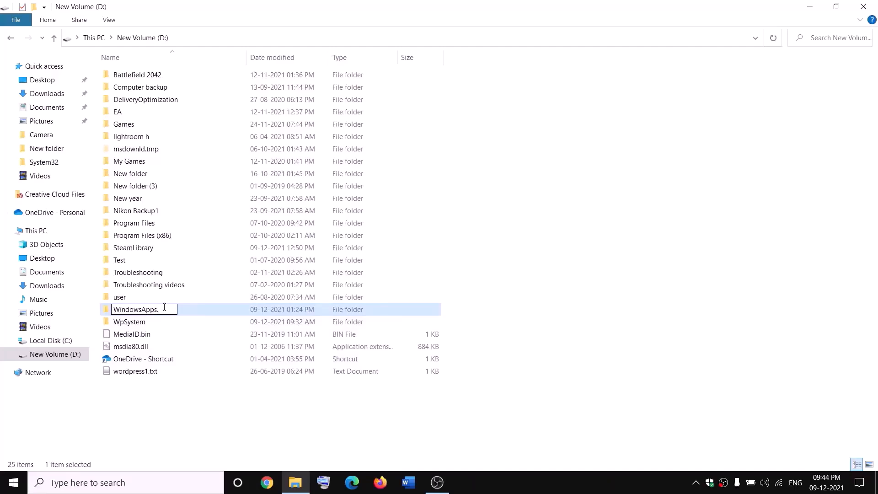
type("old")
left_click(200, 399)
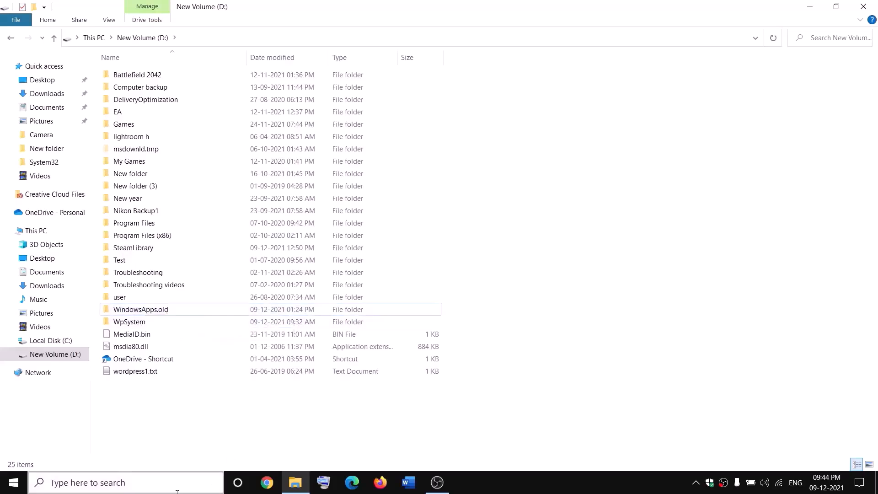
- End the Gaming Services background process in Task Manager and close Task Manager
right_click(13, 482)
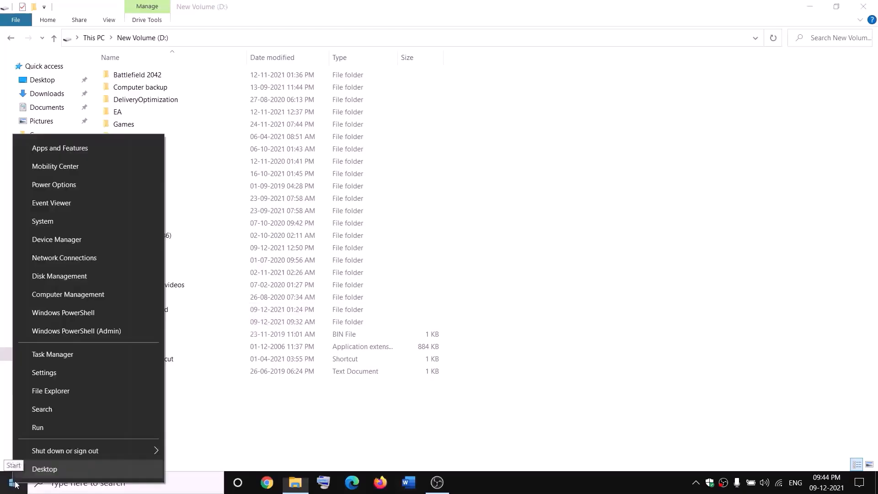
left_click(47, 359)
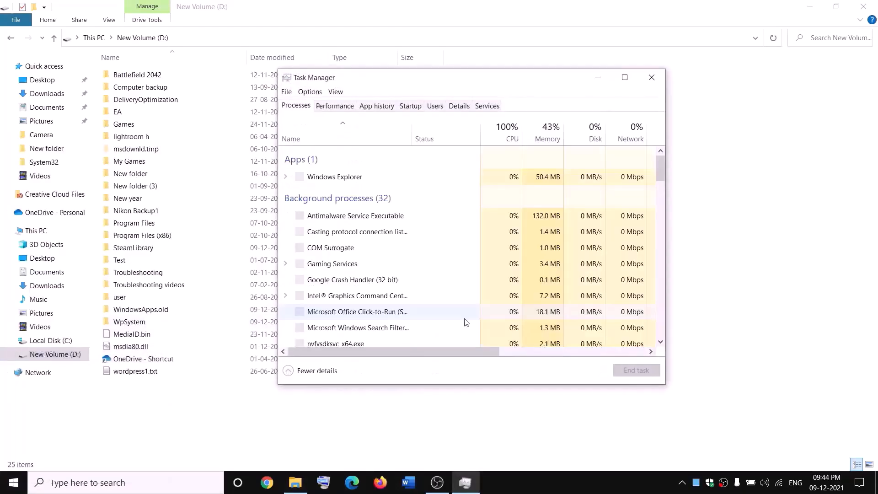
scroll(400, 258, "down", 2)
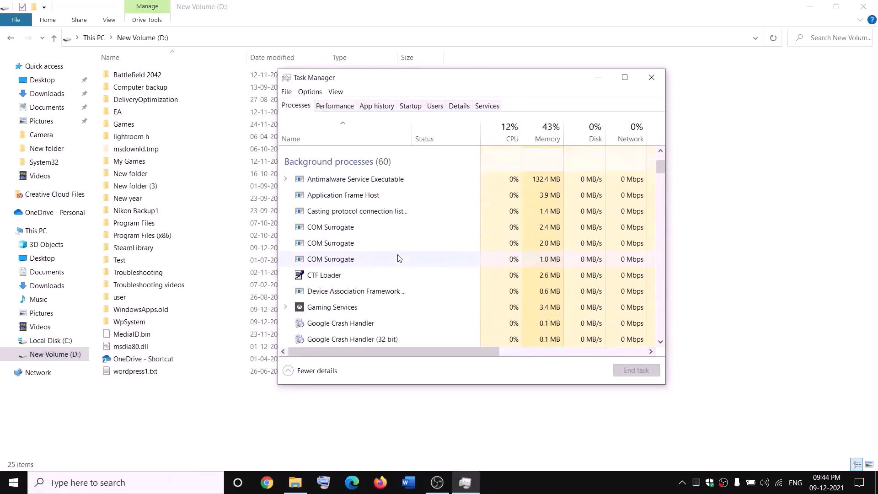
right_click(319, 310)
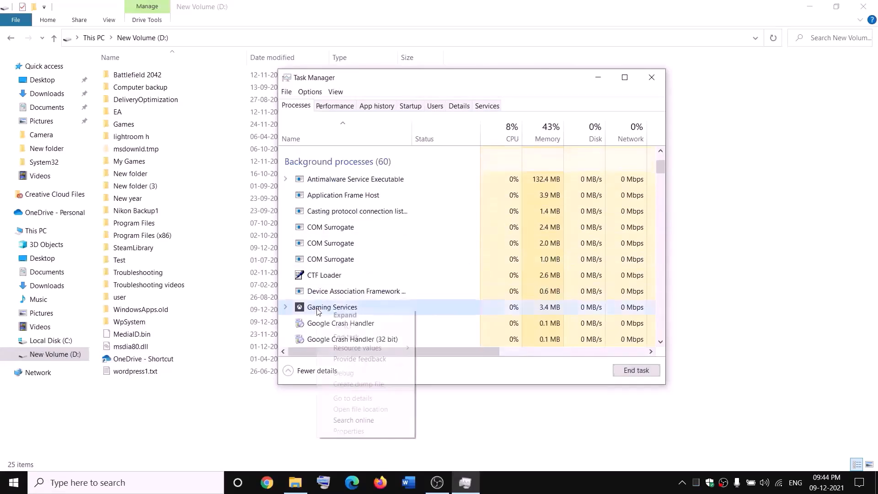
left_click(351, 340)
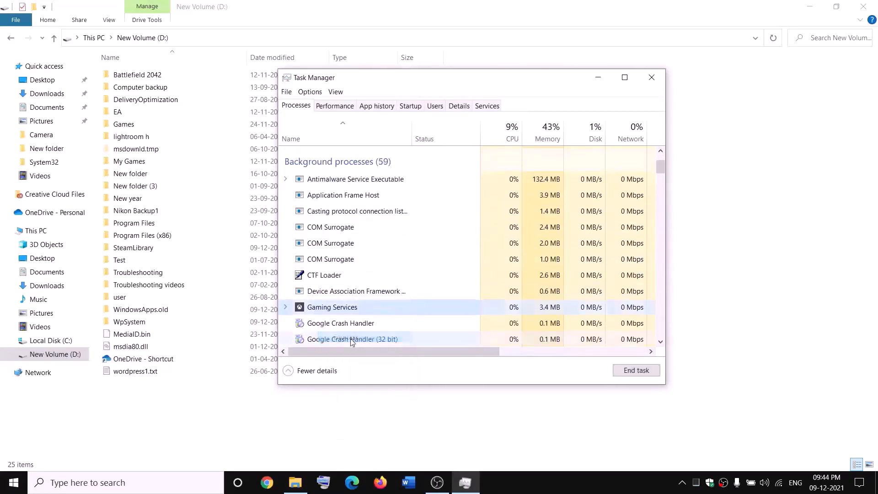
left_click(652, 78)
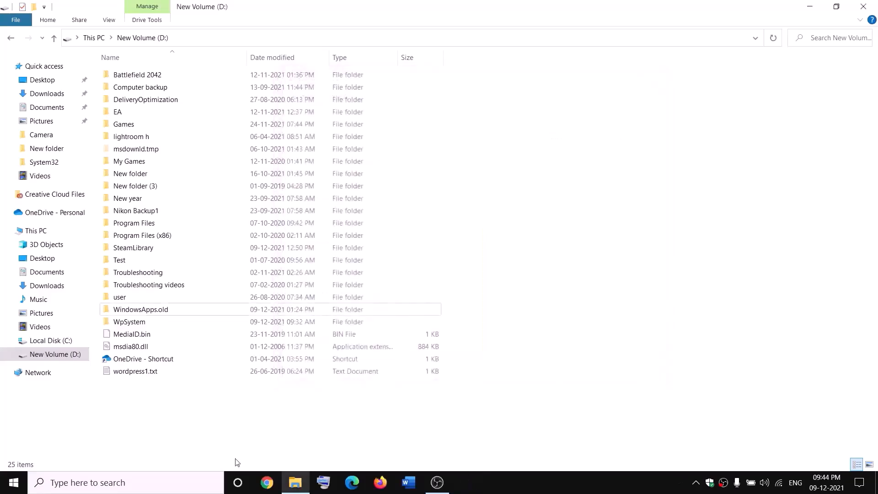
- Open the Windows Services console and jump to the Gaming Services entries in the list
left_click(193, 484)
type("services")
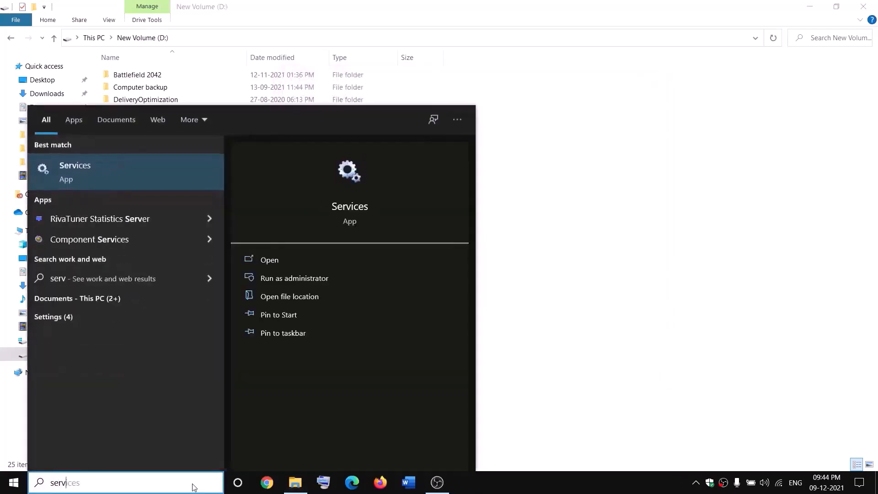
key("Escape")
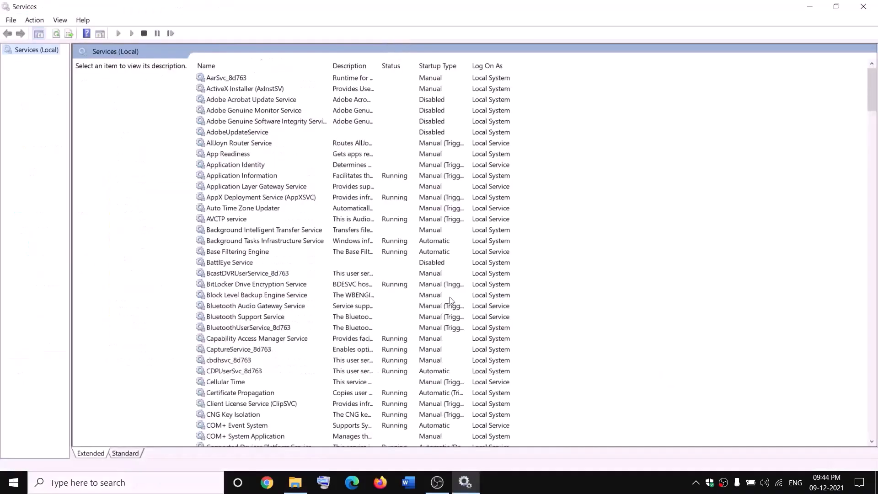
left_click(379, 249)
type("gaming")
left_click(389, 124)
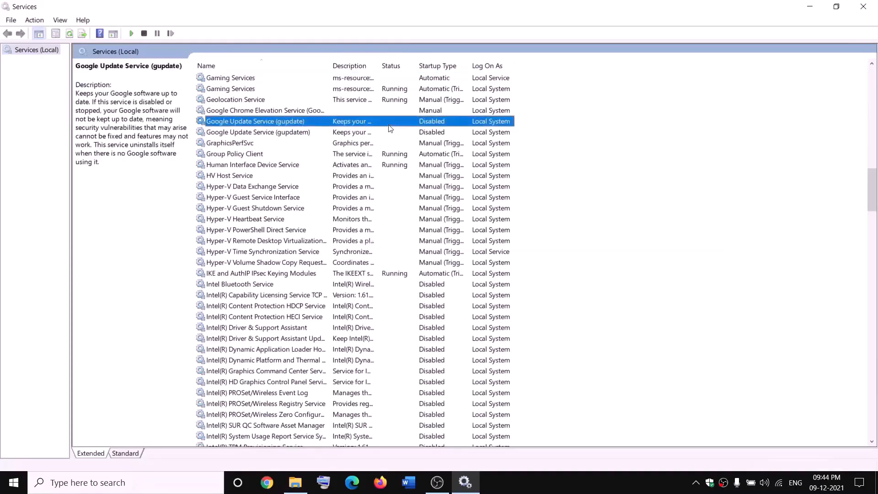
- Start the Gaming Services entry that logs on as Local Service
left_click(365, 79)
right_click(365, 78)
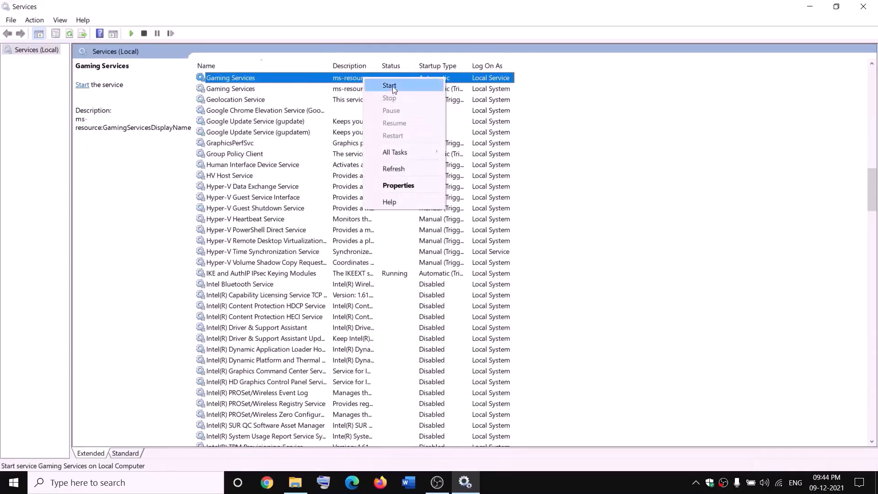
left_click(389, 86)
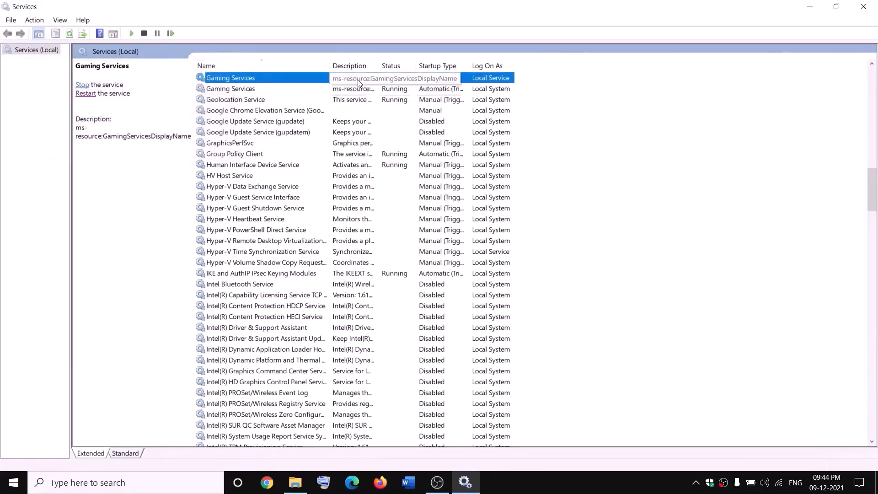
- Stop both Gaming Services entries, and switch to File Explorer to select the WindowsApps.old folder on D:
right_click(358, 79)
left_click(384, 100)
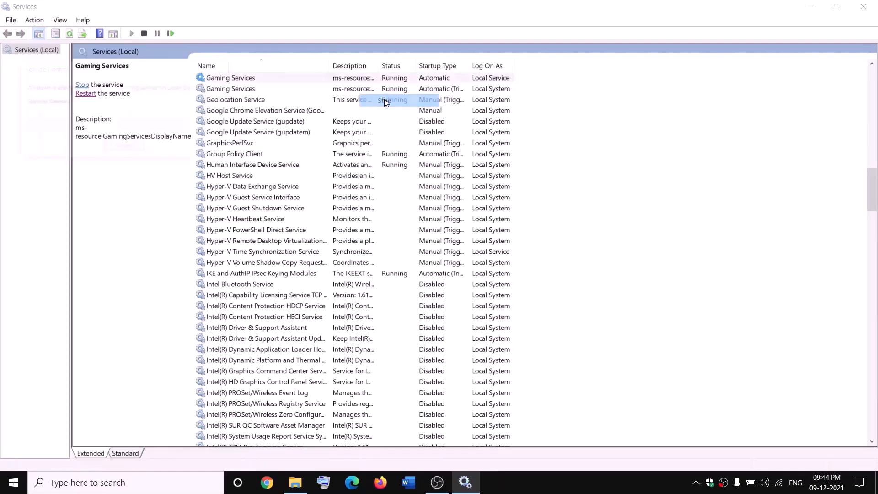
right_click(358, 91)
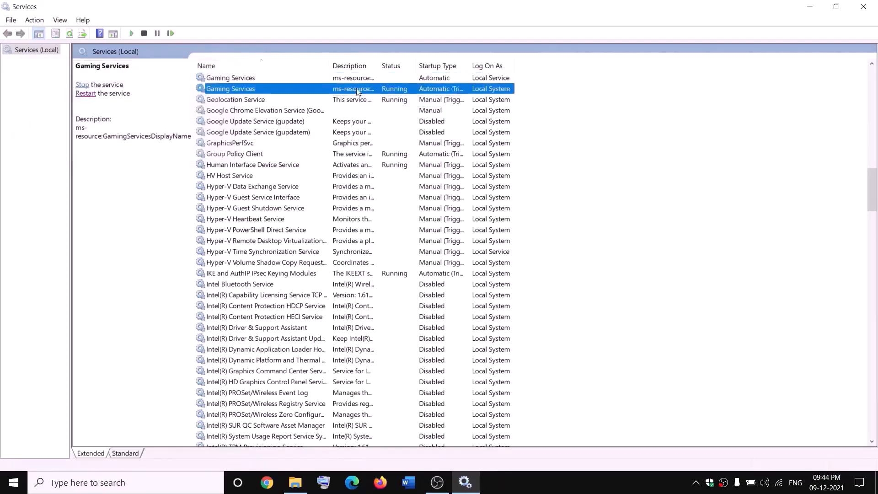
left_click(399, 110)
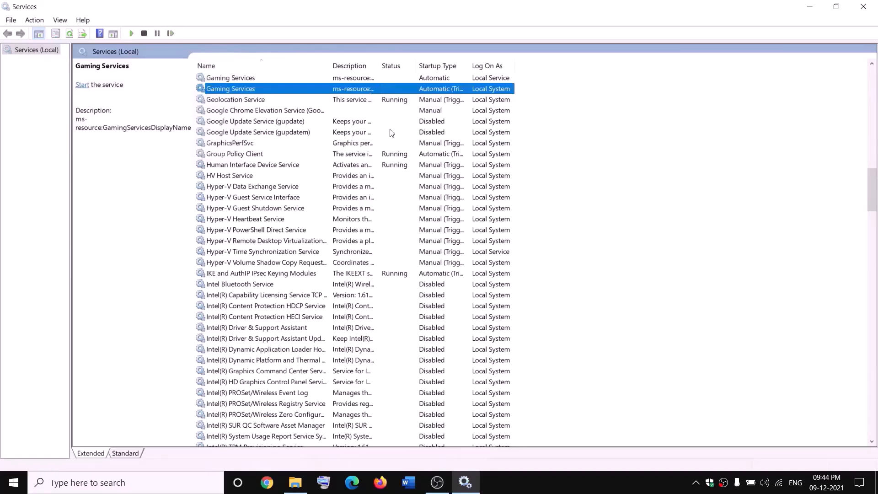
left_click(296, 483)
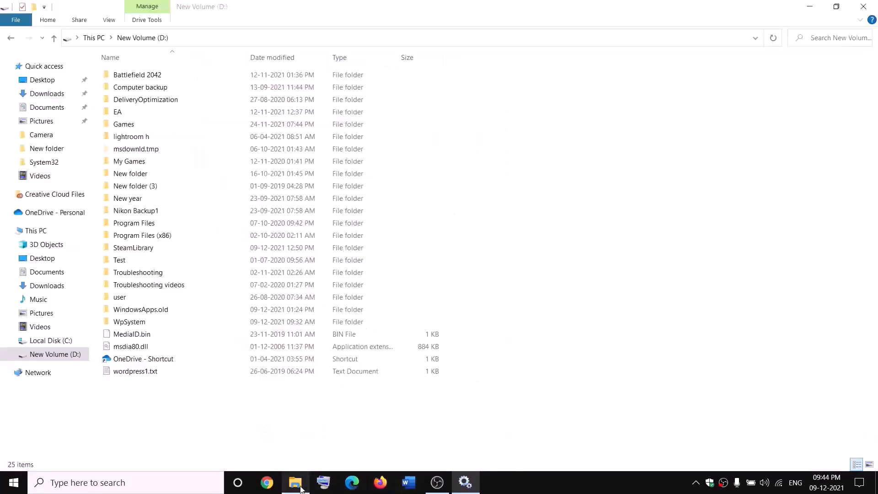
left_click(156, 311)
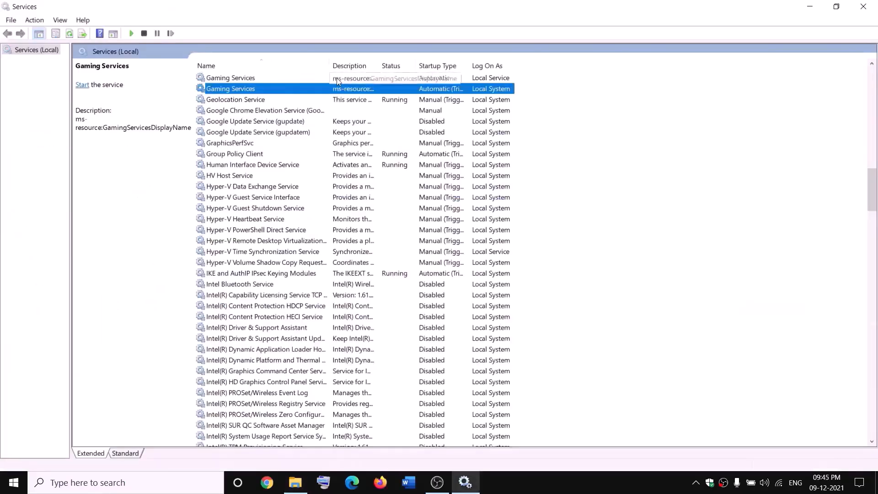
- Start both Gaming Services entries again in the Services console
left_click(325, 78)
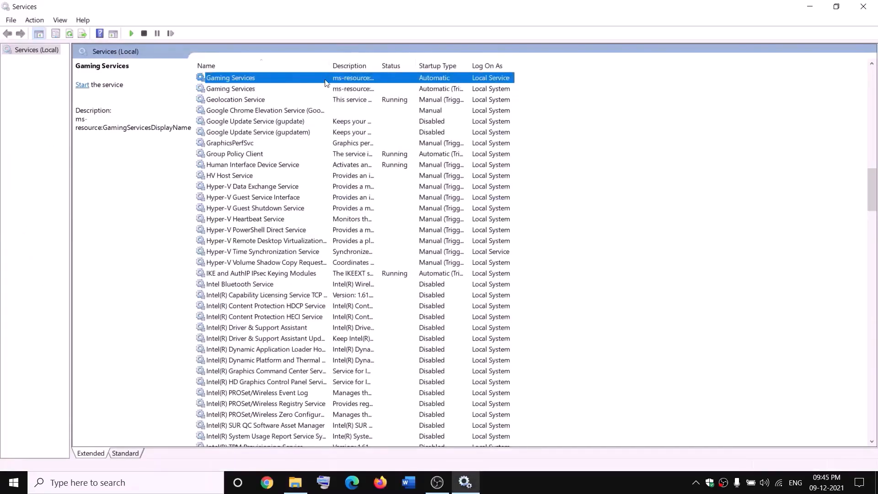
right_click(325, 79)
left_click(341, 88)
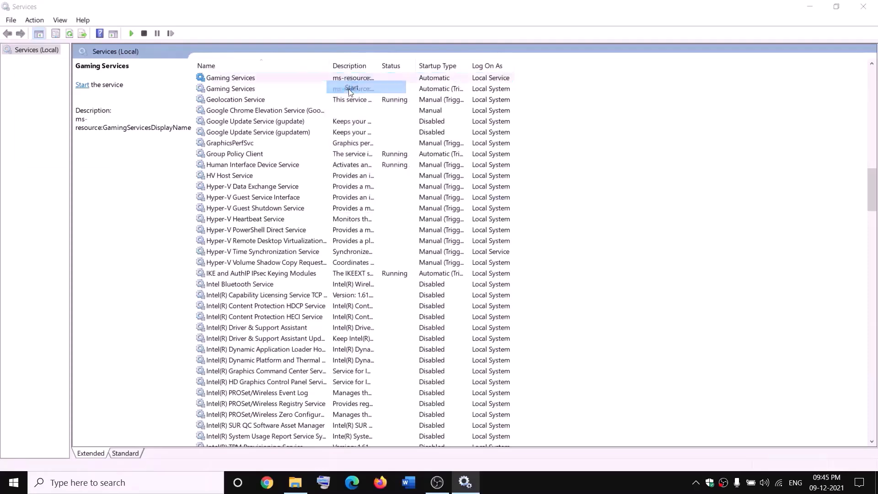
left_click(354, 90)
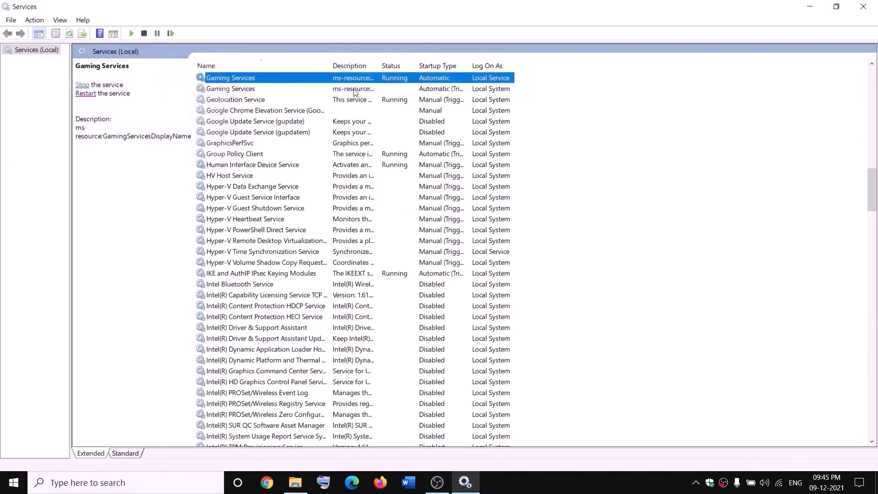
right_click(369, 88)
left_click(373, 95)
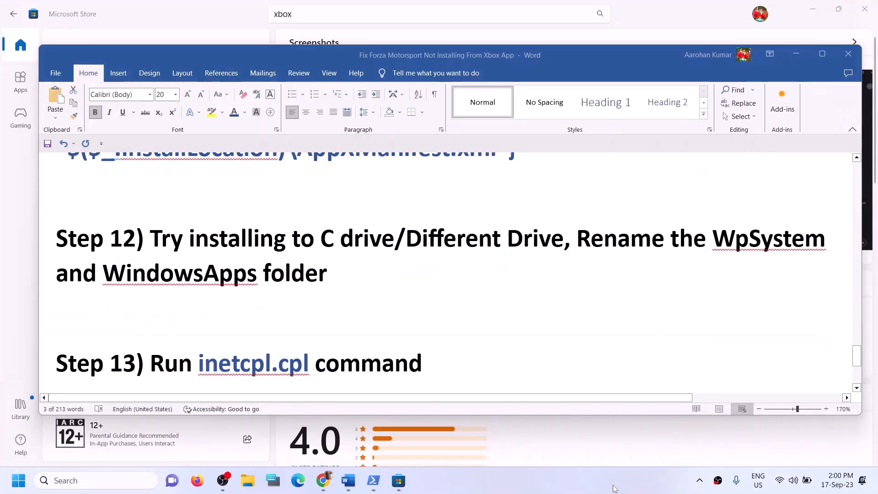
- Copy the inetcpl.cpl command from Step 13 of the Word document and run it through Windows Search
scroll(224, 333, "down", 1)
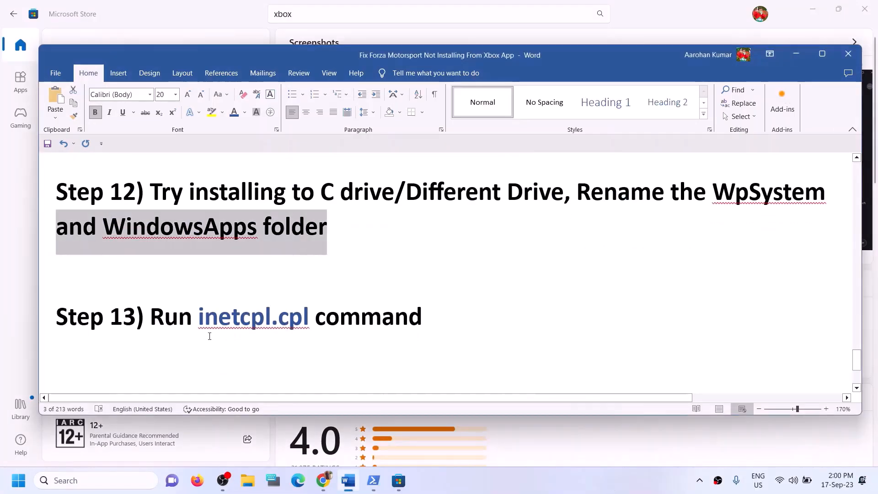
left_click_drag(199, 316, 293, 323)
key("ctrl+c")
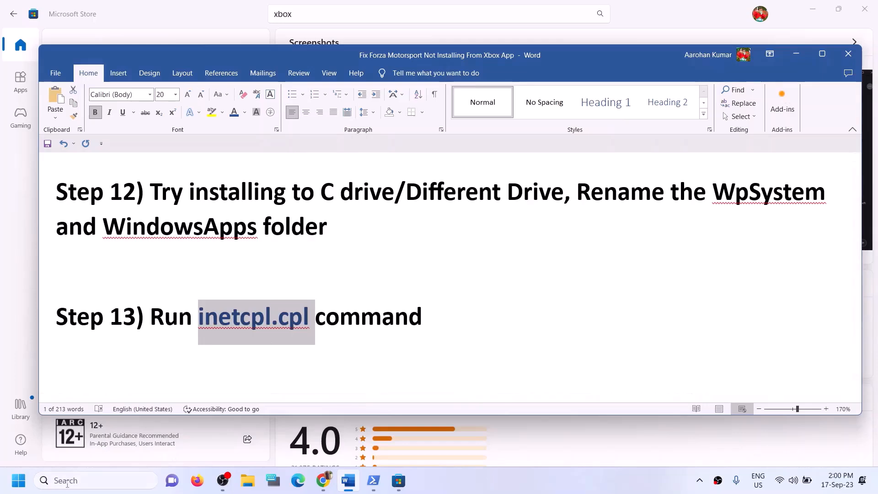
left_click(66, 481)
key("ctrl+v")
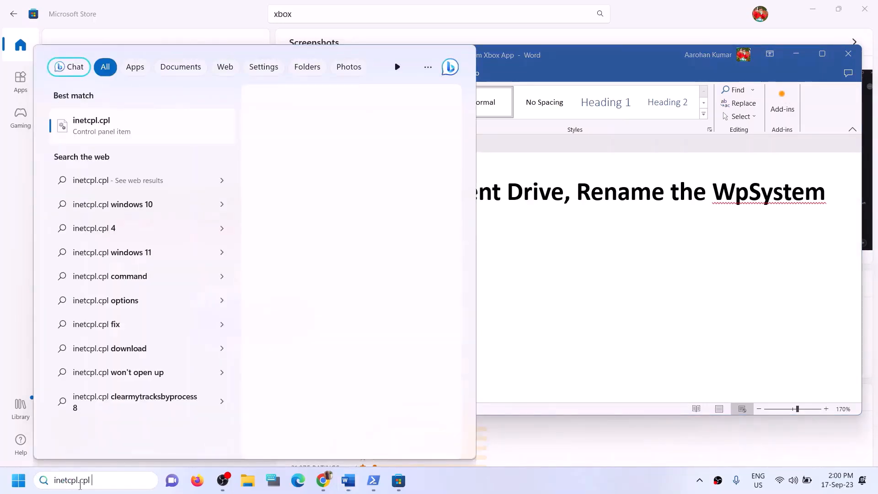
left_click(97, 135)
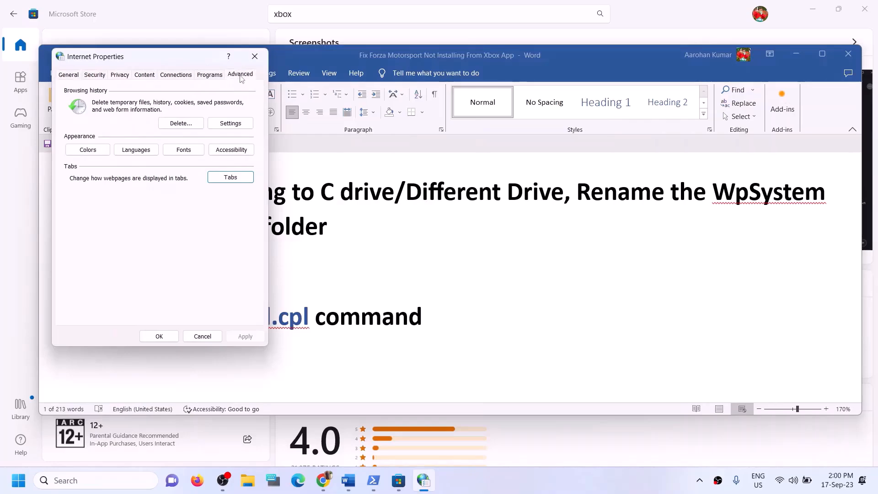
- Review the SSL and TLS options in the advanced settings of Internet Properties, and accept the dialog
left_click(242, 76)
left_click_drag(183, 60, 326, 69)
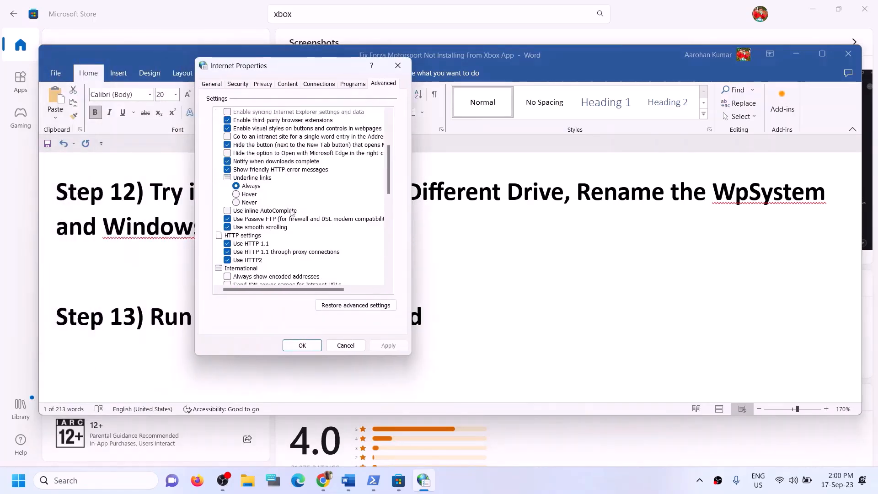
scroll(291, 213, "down", 10)
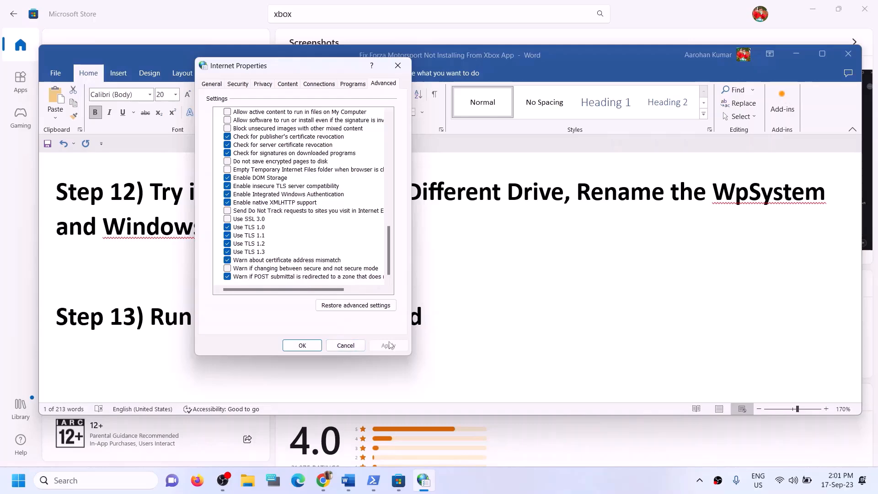
left_click(302, 346)
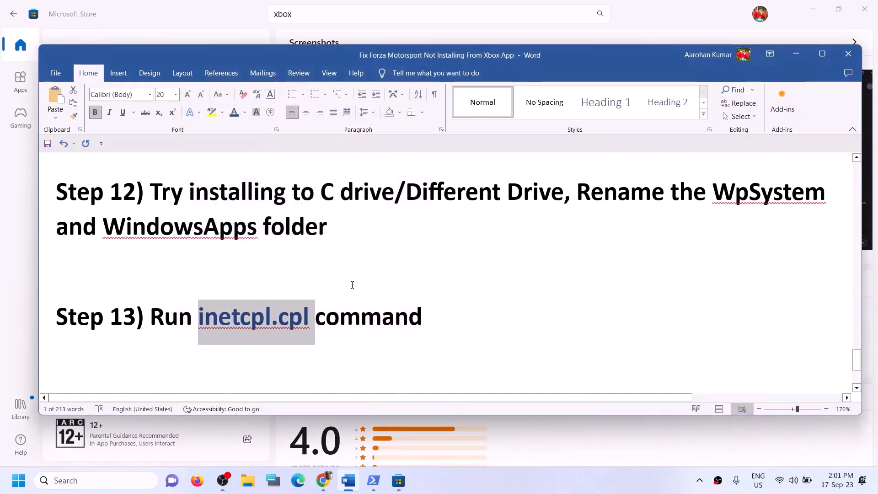
- Highlight the instruction to update Windows with the media creation tool, and select the Windows 10 and Windows 11 download links in Word
scroll(353, 285, "up", 1)
scroll(353, 285, "down", 4)
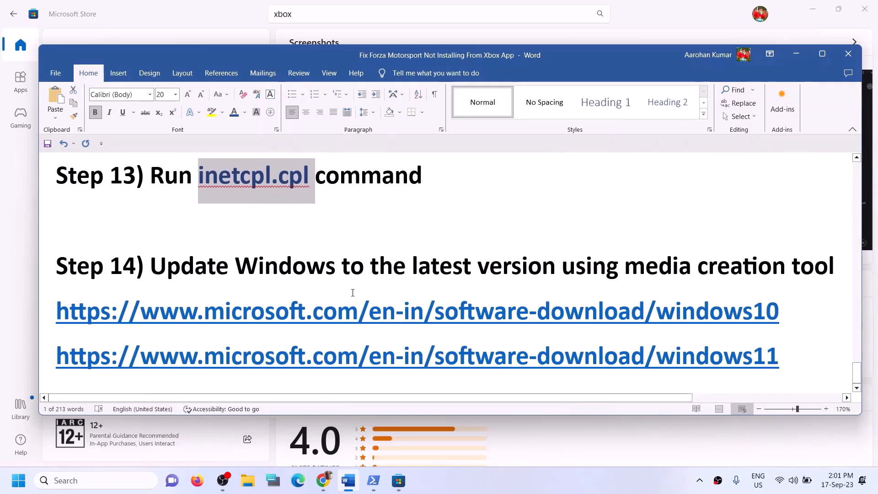
left_click_drag(160, 262, 809, 271)
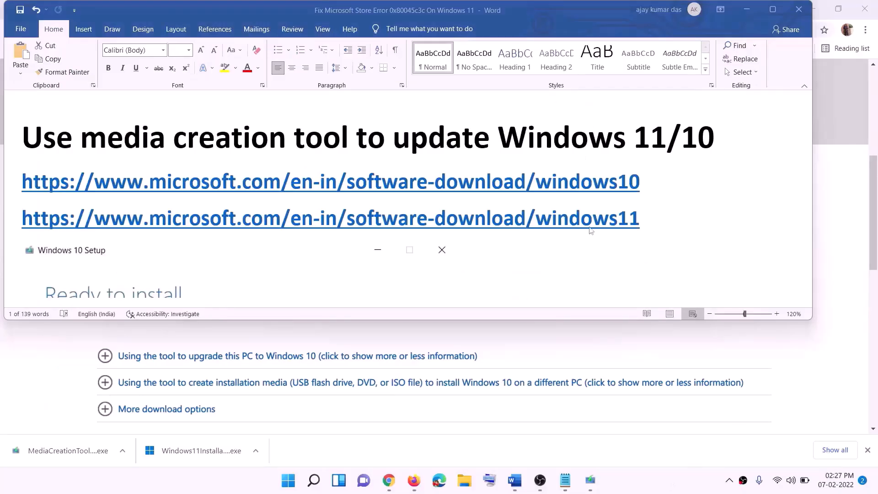
double_click(648, 181)
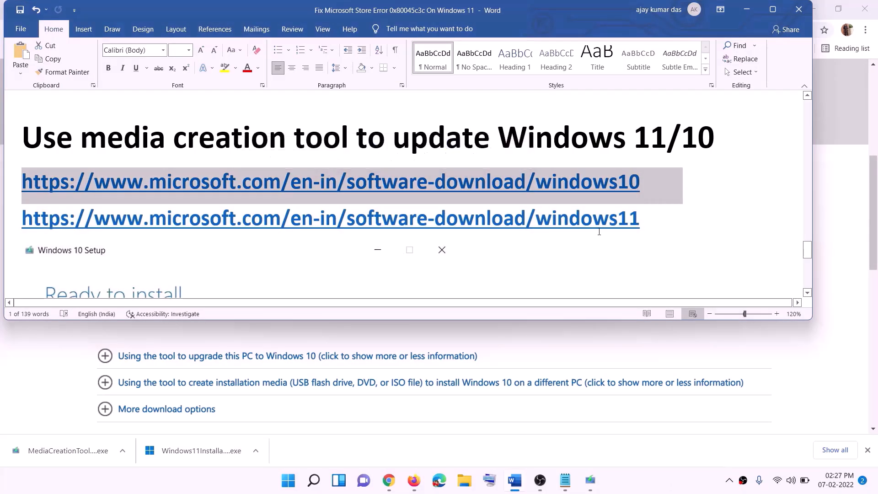
double_click(412, 218)
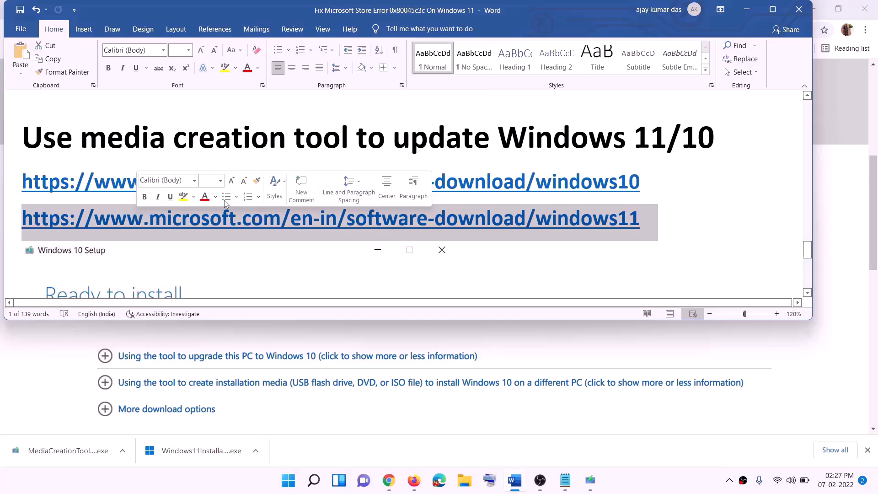
- Switch to the Download Windows 10 page in the browser and download the media creation tool
left_click(747, 10)
scroll(376, 215, "up", 6)
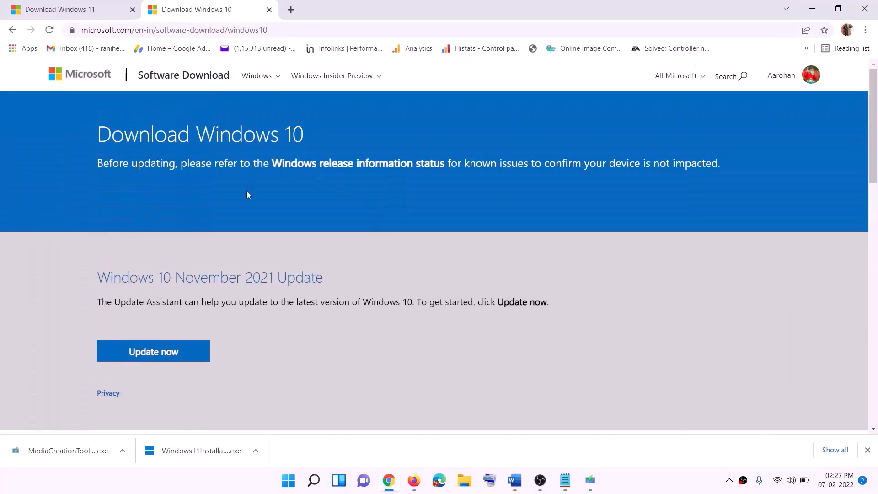
scroll(205, 220, "down", 5)
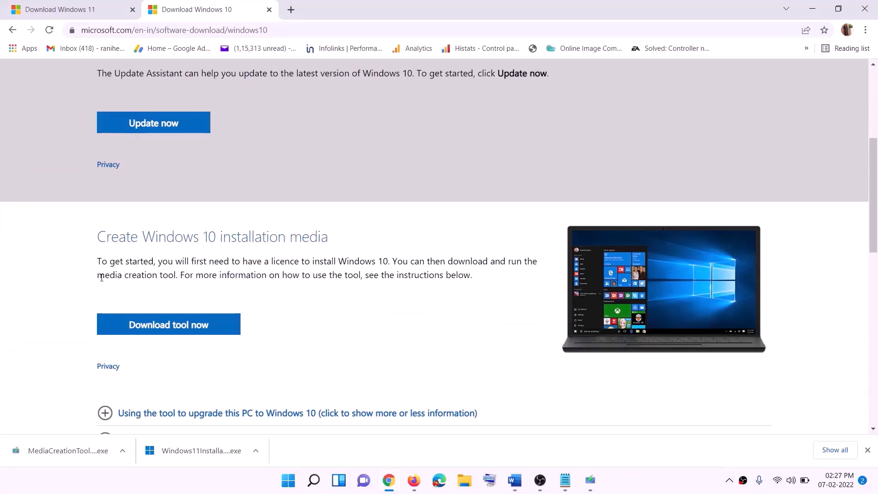
left_click_drag(101, 276, 196, 276)
scroll(293, 253, "down", 3)
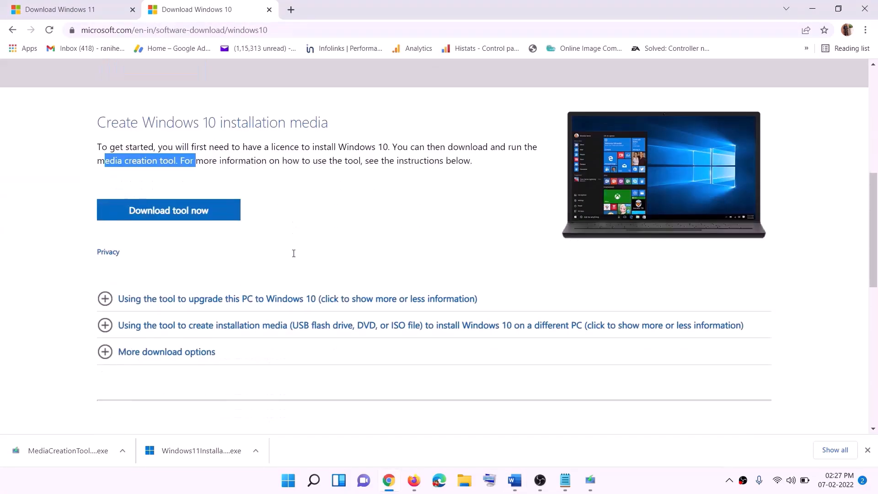
left_click(168, 212)
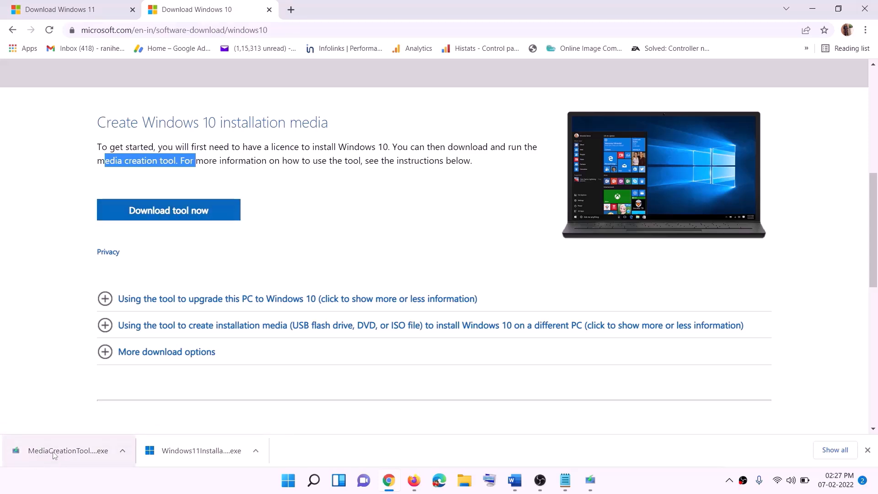
- Accept the Windows 10 Setup license terms and start the download with the Upgrade this PC now option
left_click(599, 489)
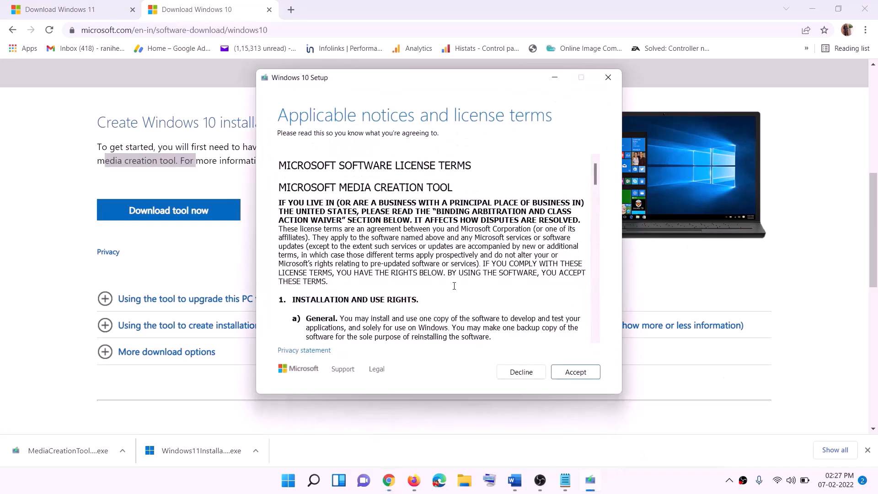
left_click(571, 375)
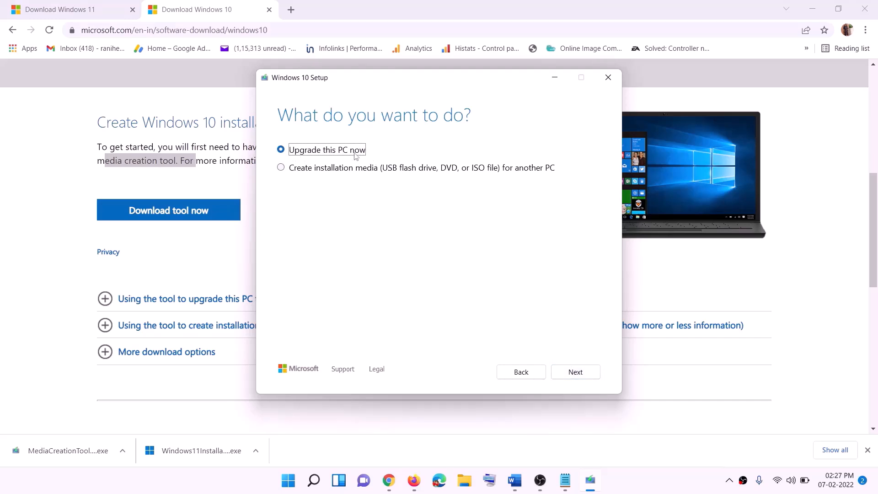
left_click(575, 373)
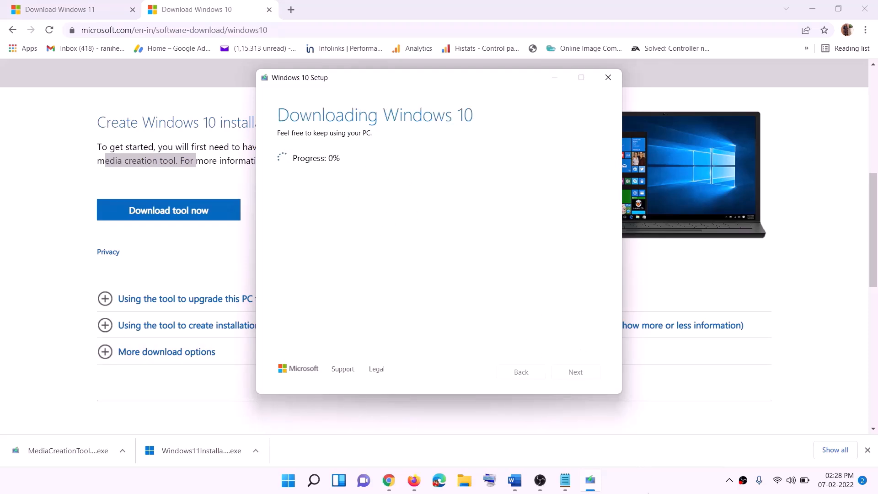
- Switch to the Word document and examine the Ready to install screenshot for the options to keep personal files and apps
left_click(649, 490)
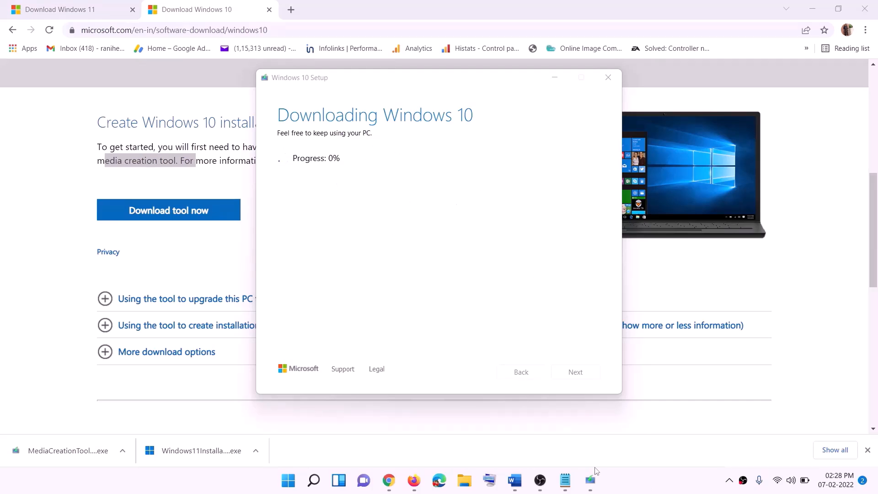
left_click(521, 482)
scroll(94, 223, "down", 1)
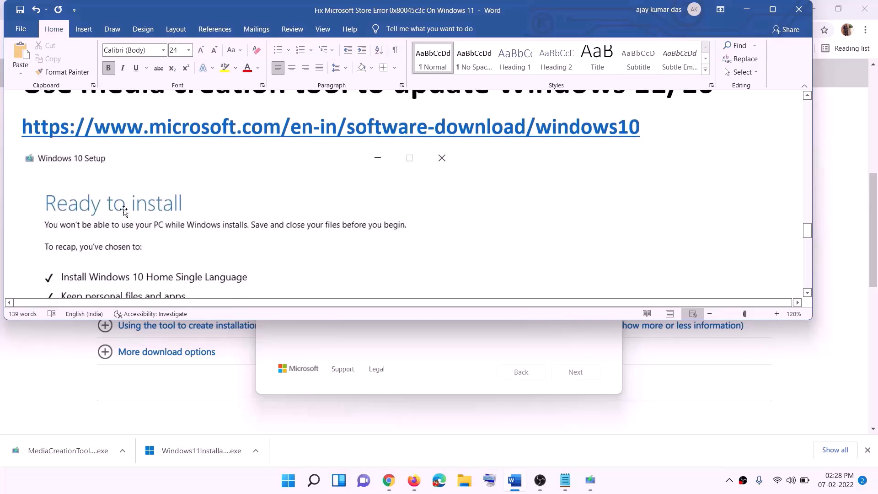
left_click(774, 9)
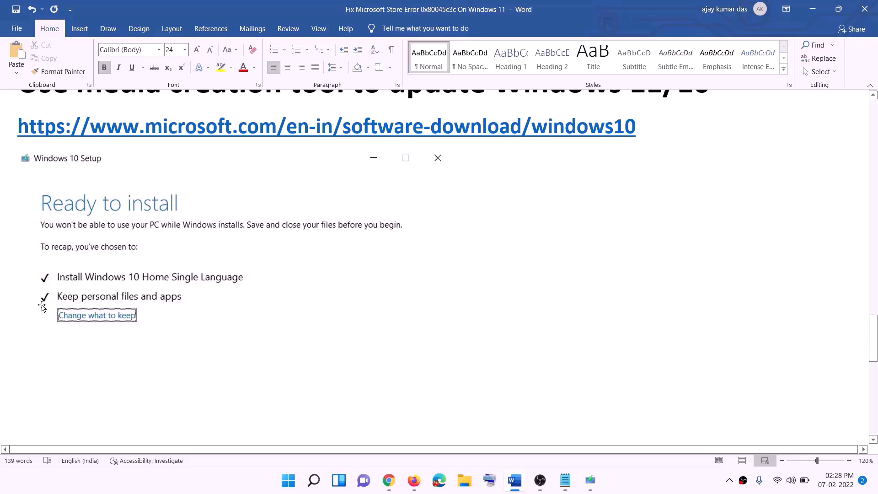
scroll(451, 318, "down", 4)
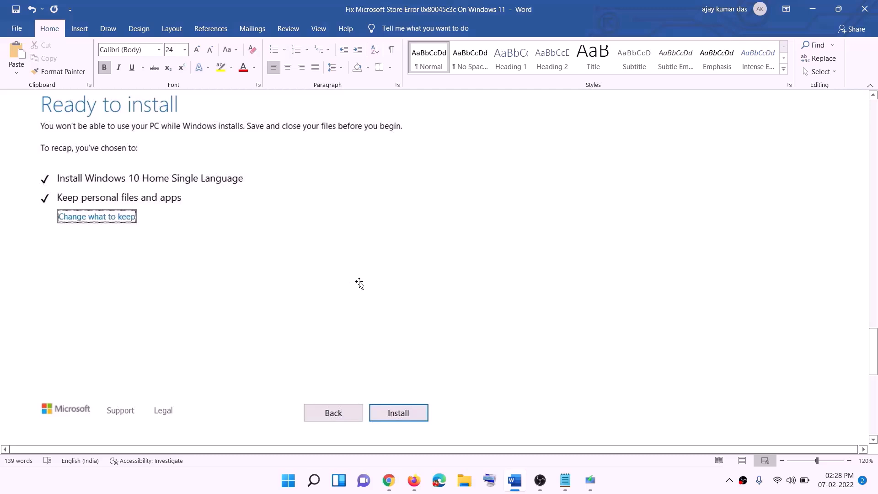
scroll(360, 283, "up", 1)
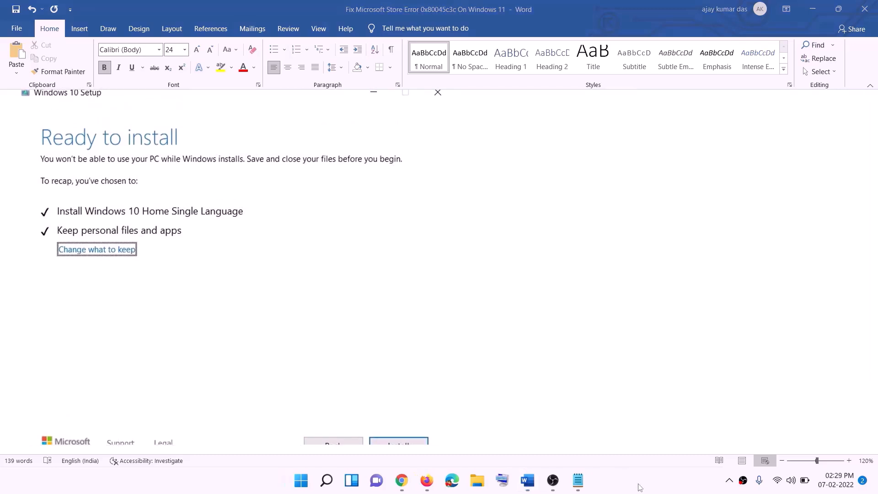
- Download the media creation tool from the Create Windows 11 Installation Media section of the Download Windows 11 page and run it
left_click(405, 483)
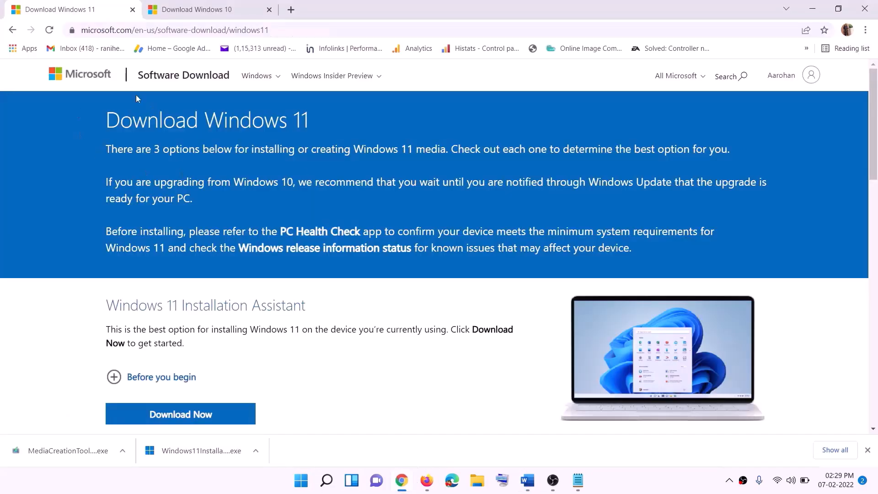
scroll(284, 301, "down", 5)
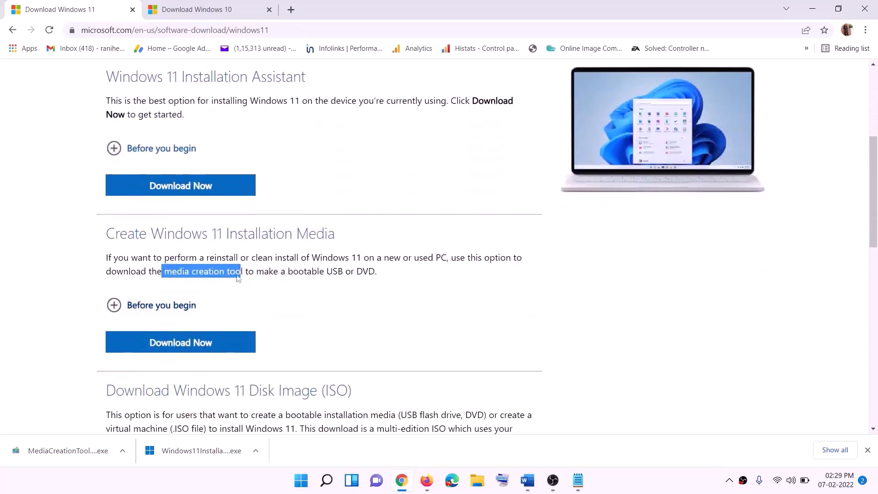
left_click(168, 272)
left_click_drag(167, 272, 254, 272)
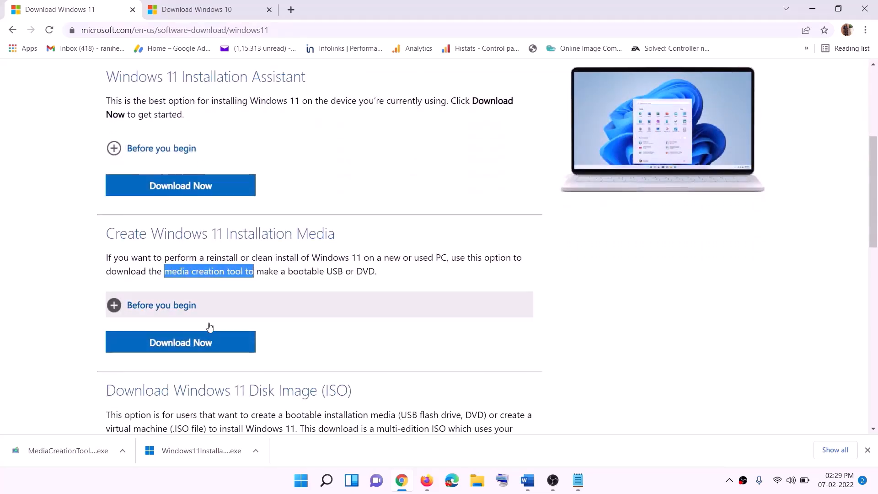
left_click(174, 348)
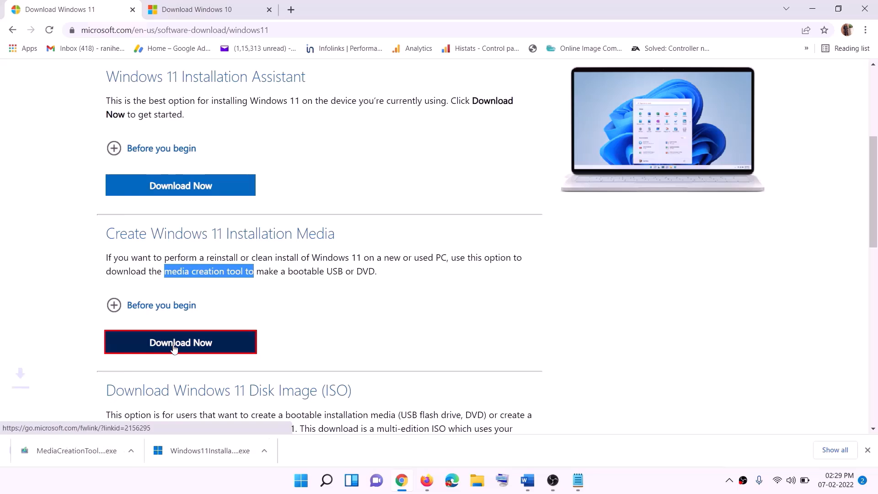
left_click(60, 454)
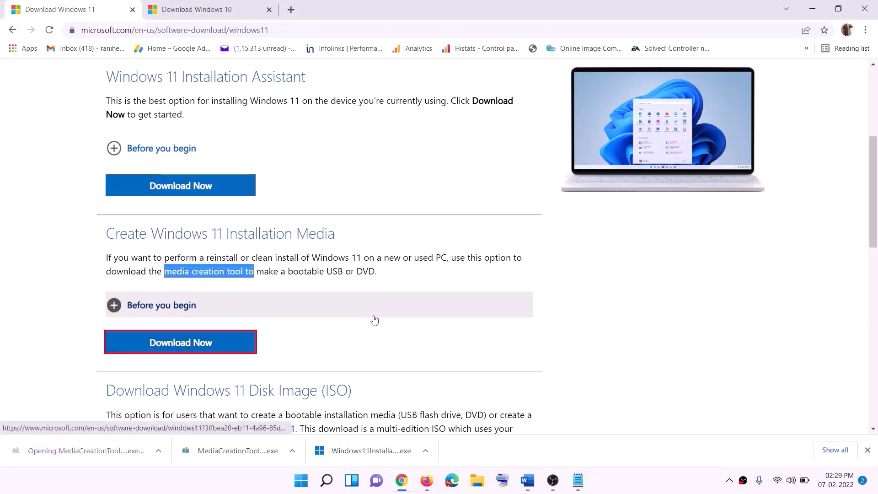
left_click(381, 333)
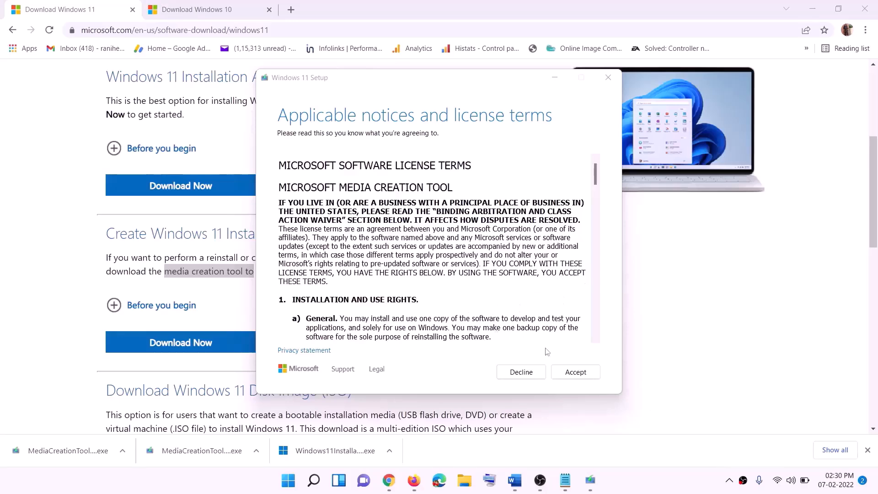
- Accept the Windows 11 Setup terms and recommended options, and save the media as an ISO file named Windows on the Desktop
left_click(573, 372)
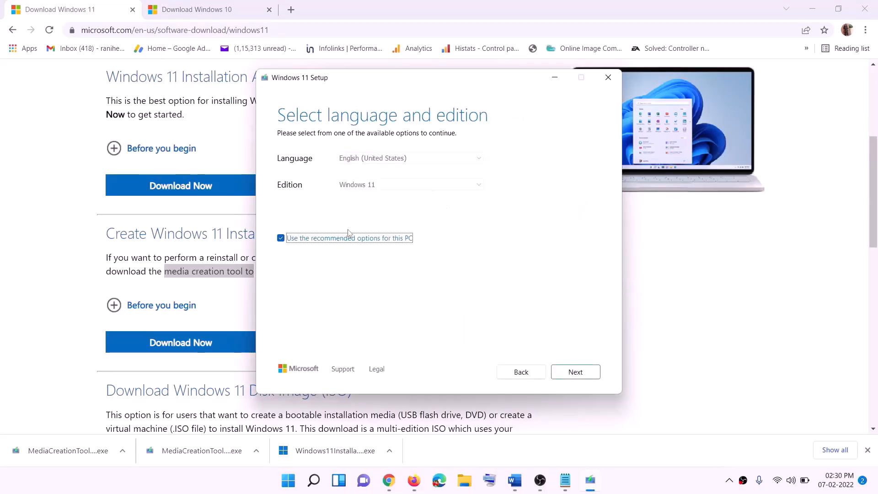
left_click(570, 372)
left_click(293, 197)
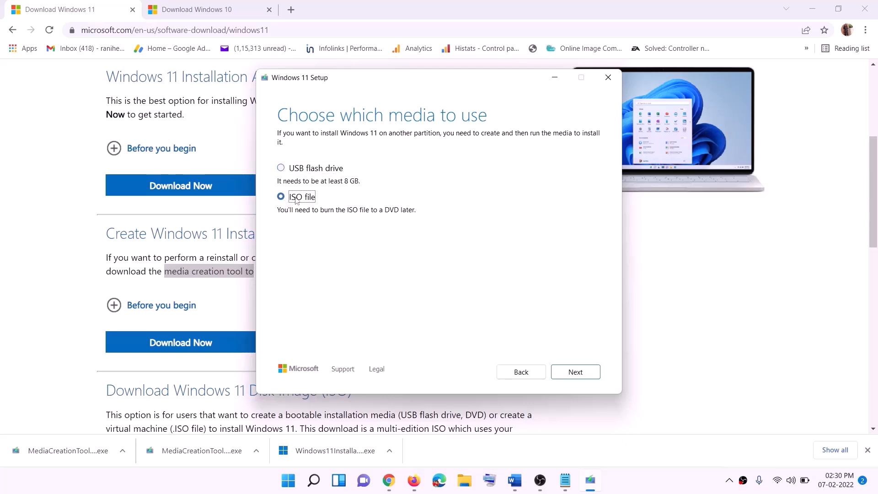
left_click(575, 373)
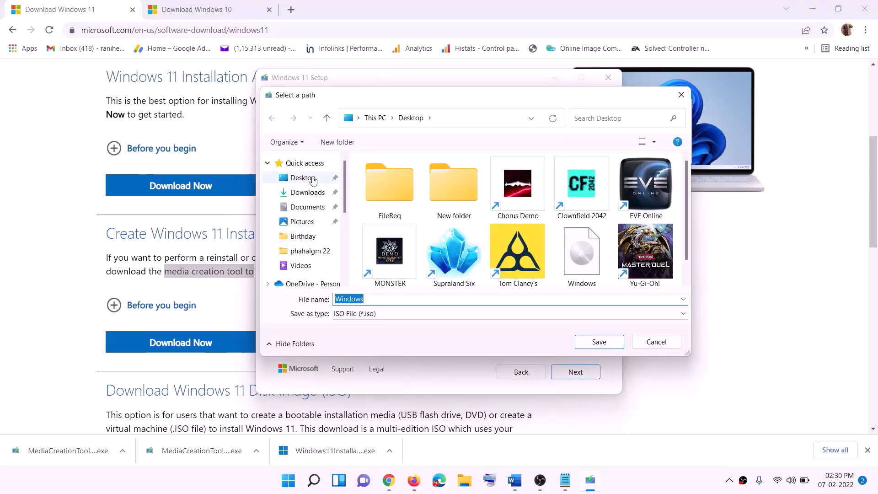
left_click(301, 180)
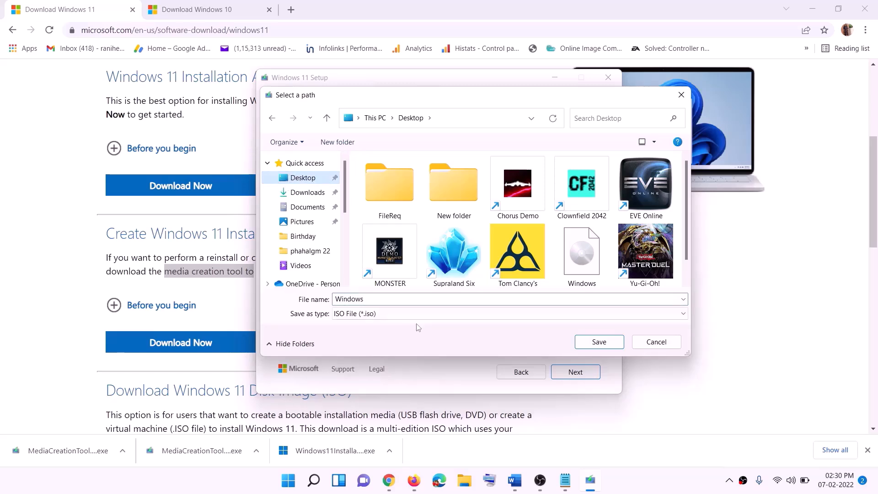
left_click(603, 344)
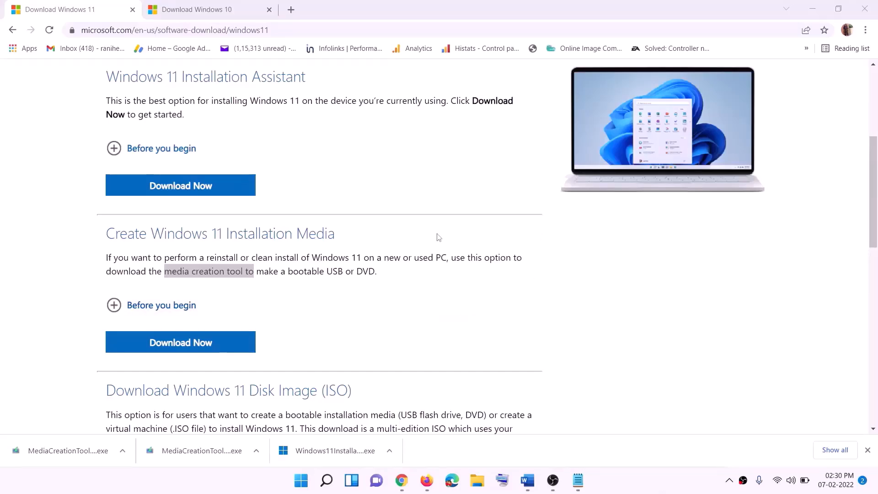
- Reposition and open the Windows ISO file on the desktop, and run setup from DVD Drive (F:) ESD-ISO
key("super+d")
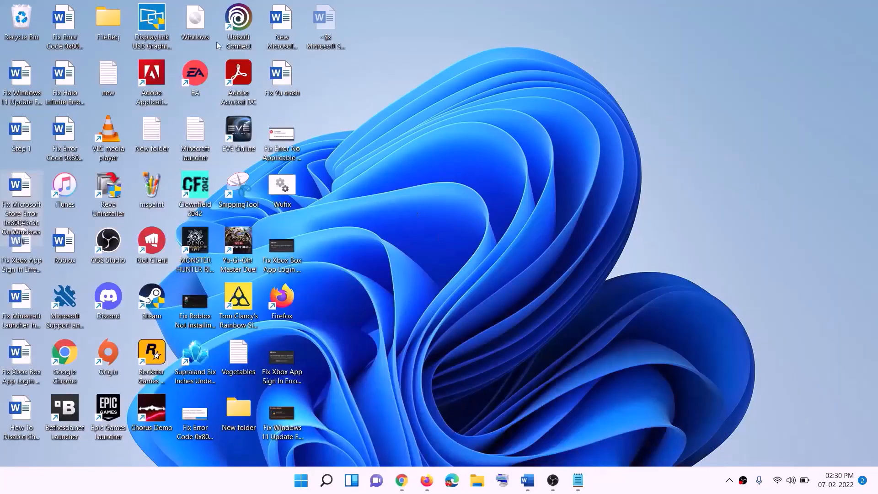
left_click_drag(200, 24, 356, 270)
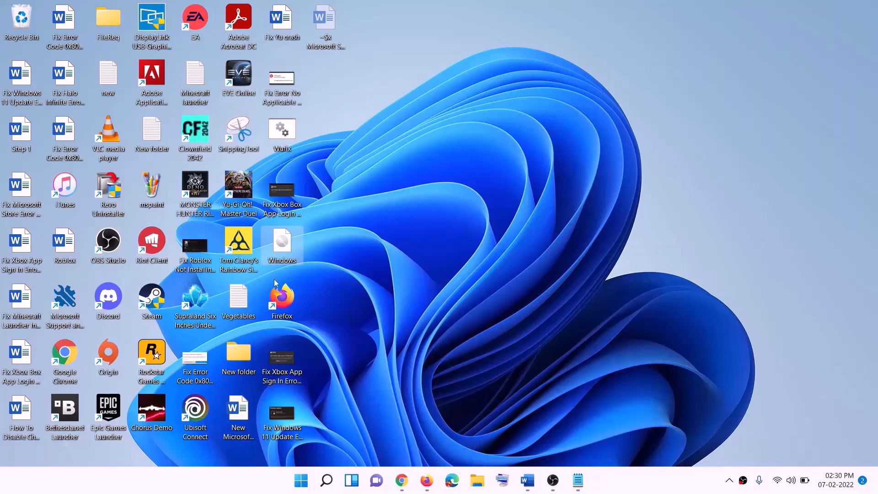
double_click(284, 250)
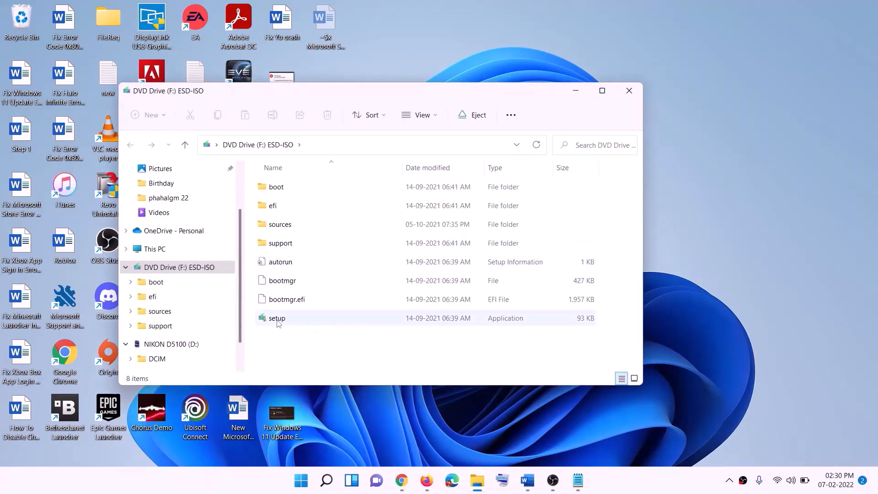
left_click(280, 320)
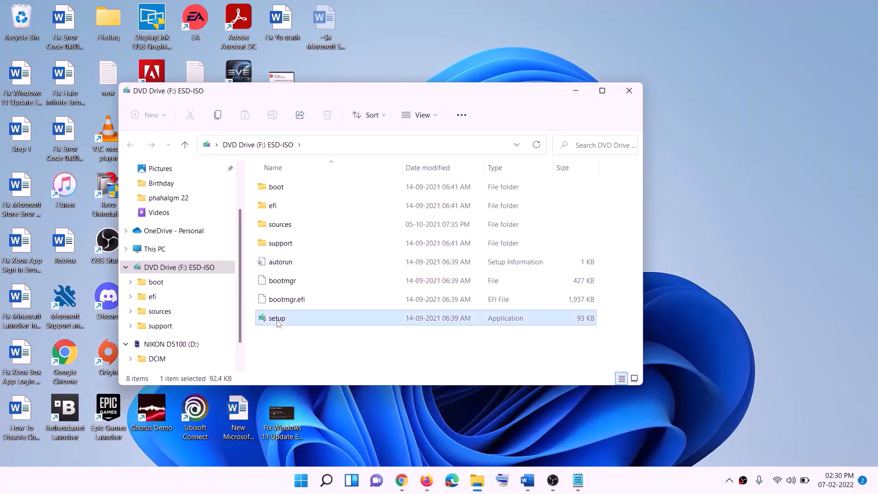
double_click(301, 318)
left_click(364, 355)
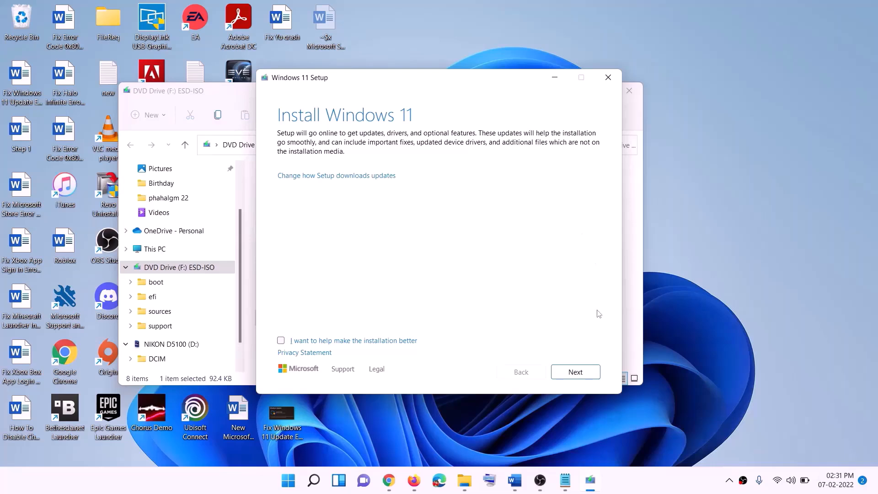
- Continue Windows 11 Setup to the update check, and review the Ready to install screenshot in the Word document for keeping personal files and apps
left_click(575, 372)
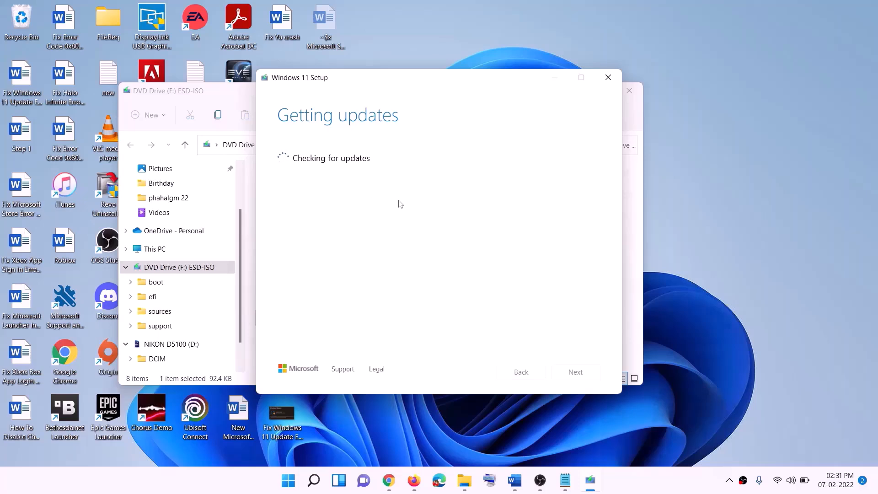
key("alt+Tab")
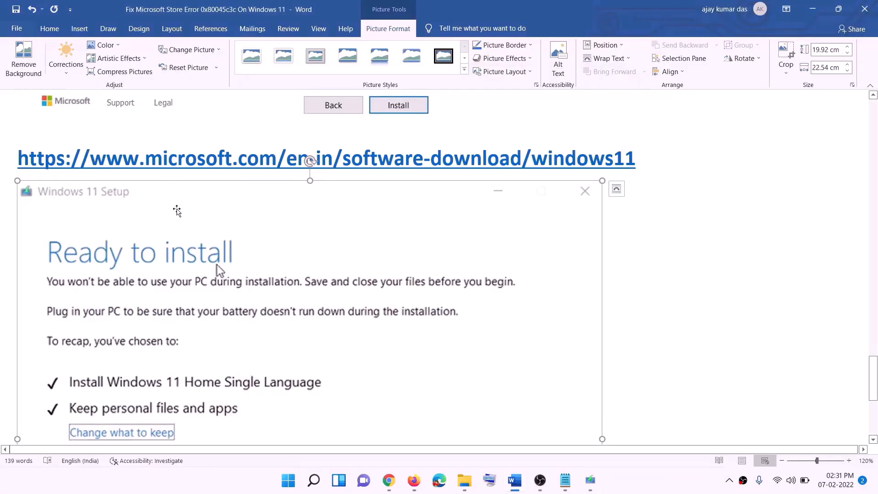
scroll(203, 227, "down", 1)
scroll(204, 228, "down", 3)
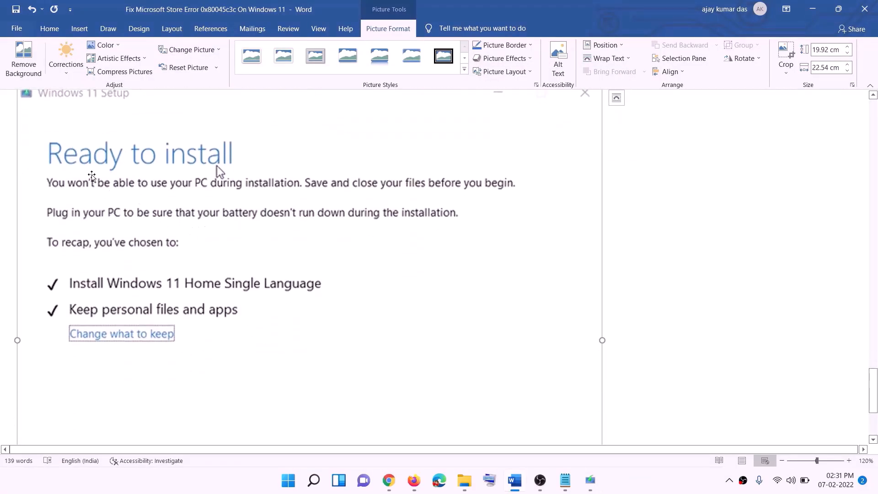
scroll(240, 183, "down", 1)
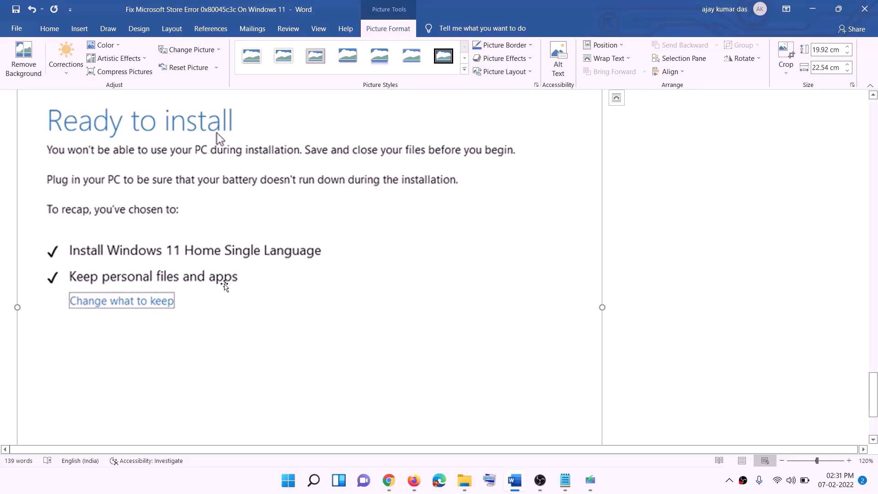
scroll(275, 298, "down", 3)
scroll(466, 340, "up", 7)
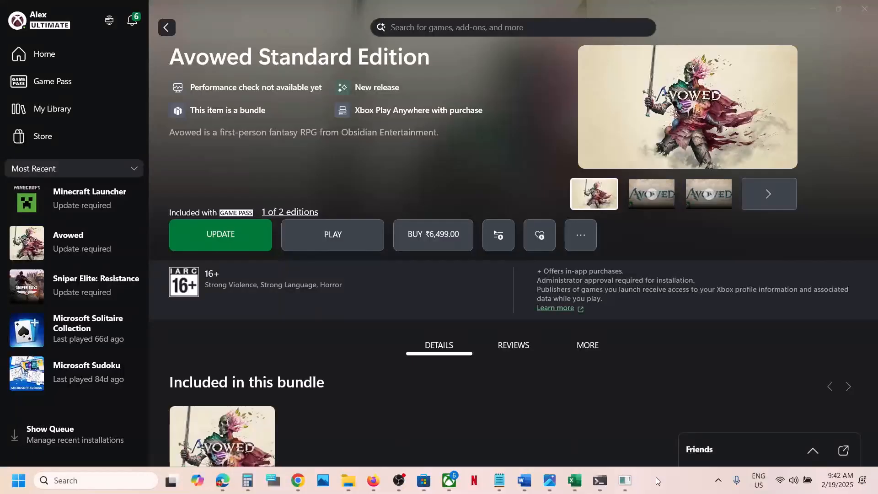
- Start the update of Avowed Standard Edition in the Xbox app
left_click(238, 241)
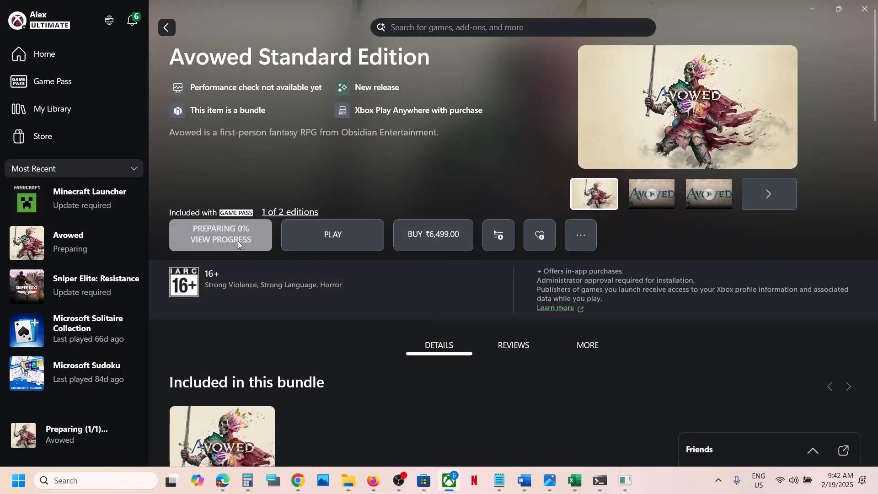